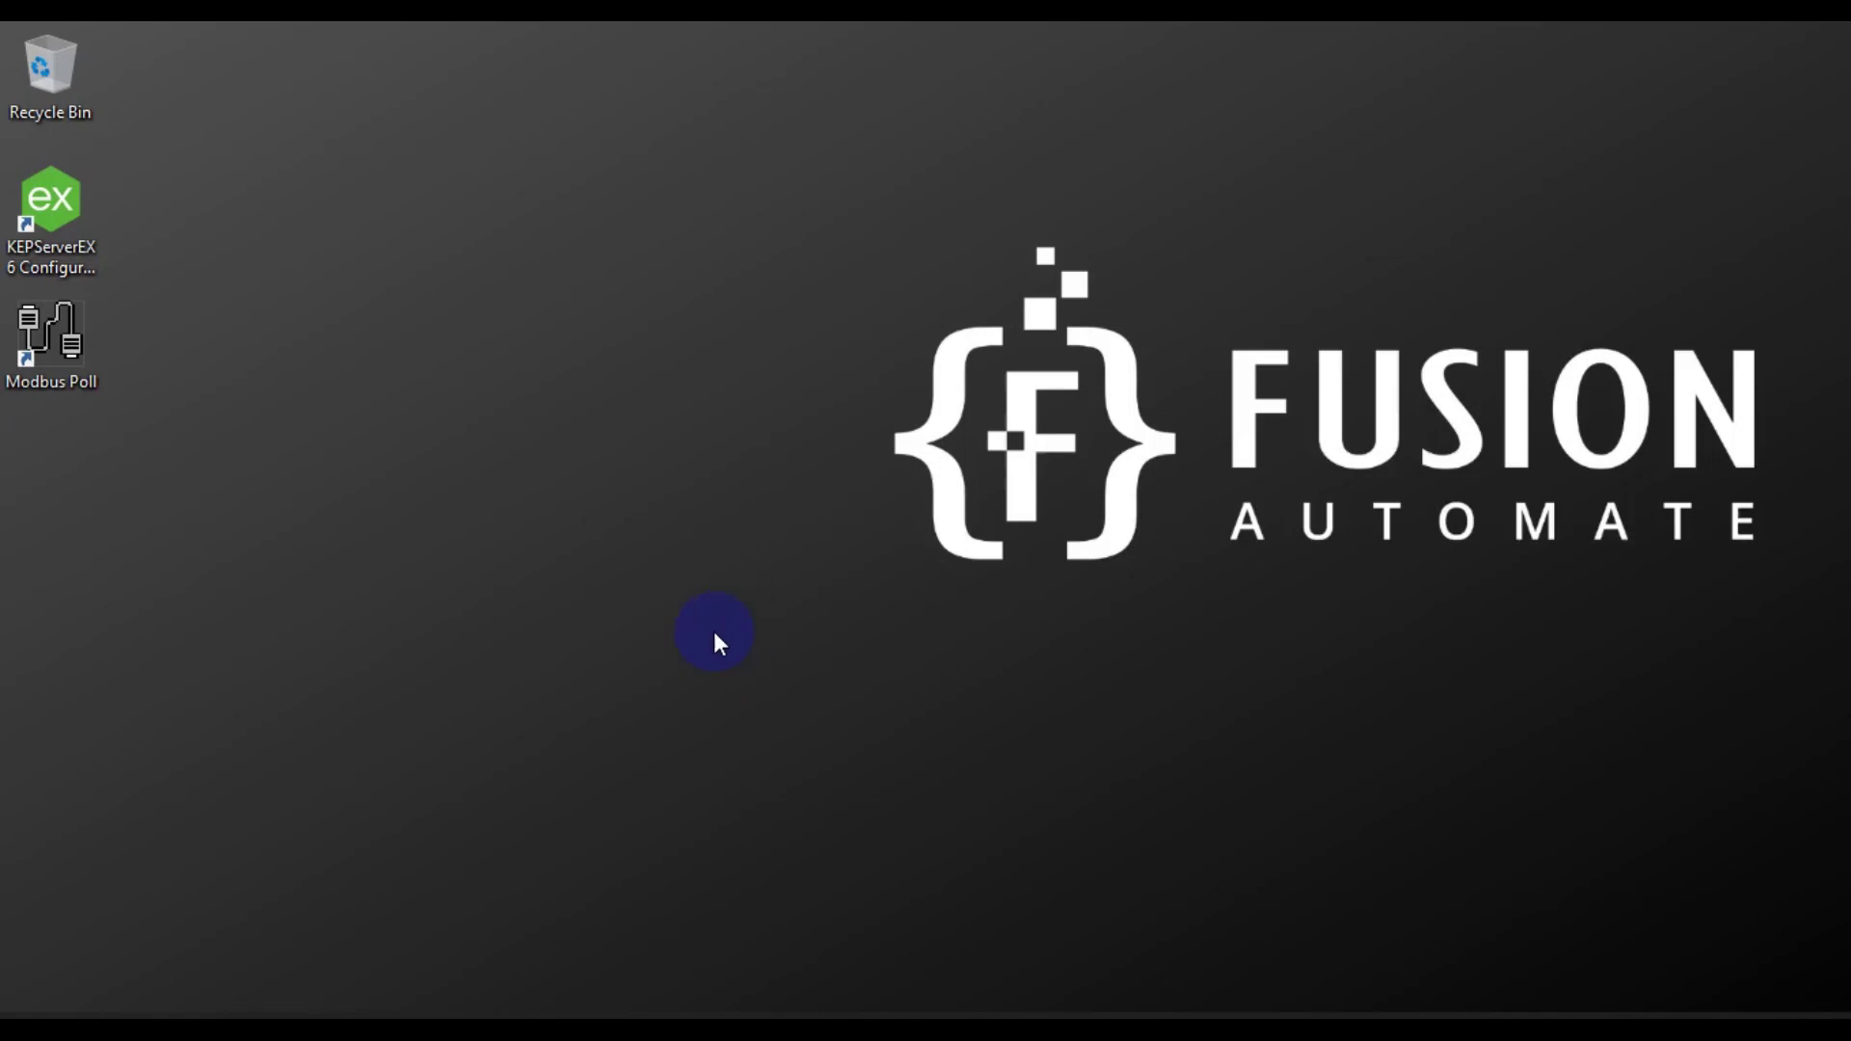
Leave the KEPServerEX tutorial playlist in the browser and bring up the KEPServerEX configuration window.
left_click(126, 1013)
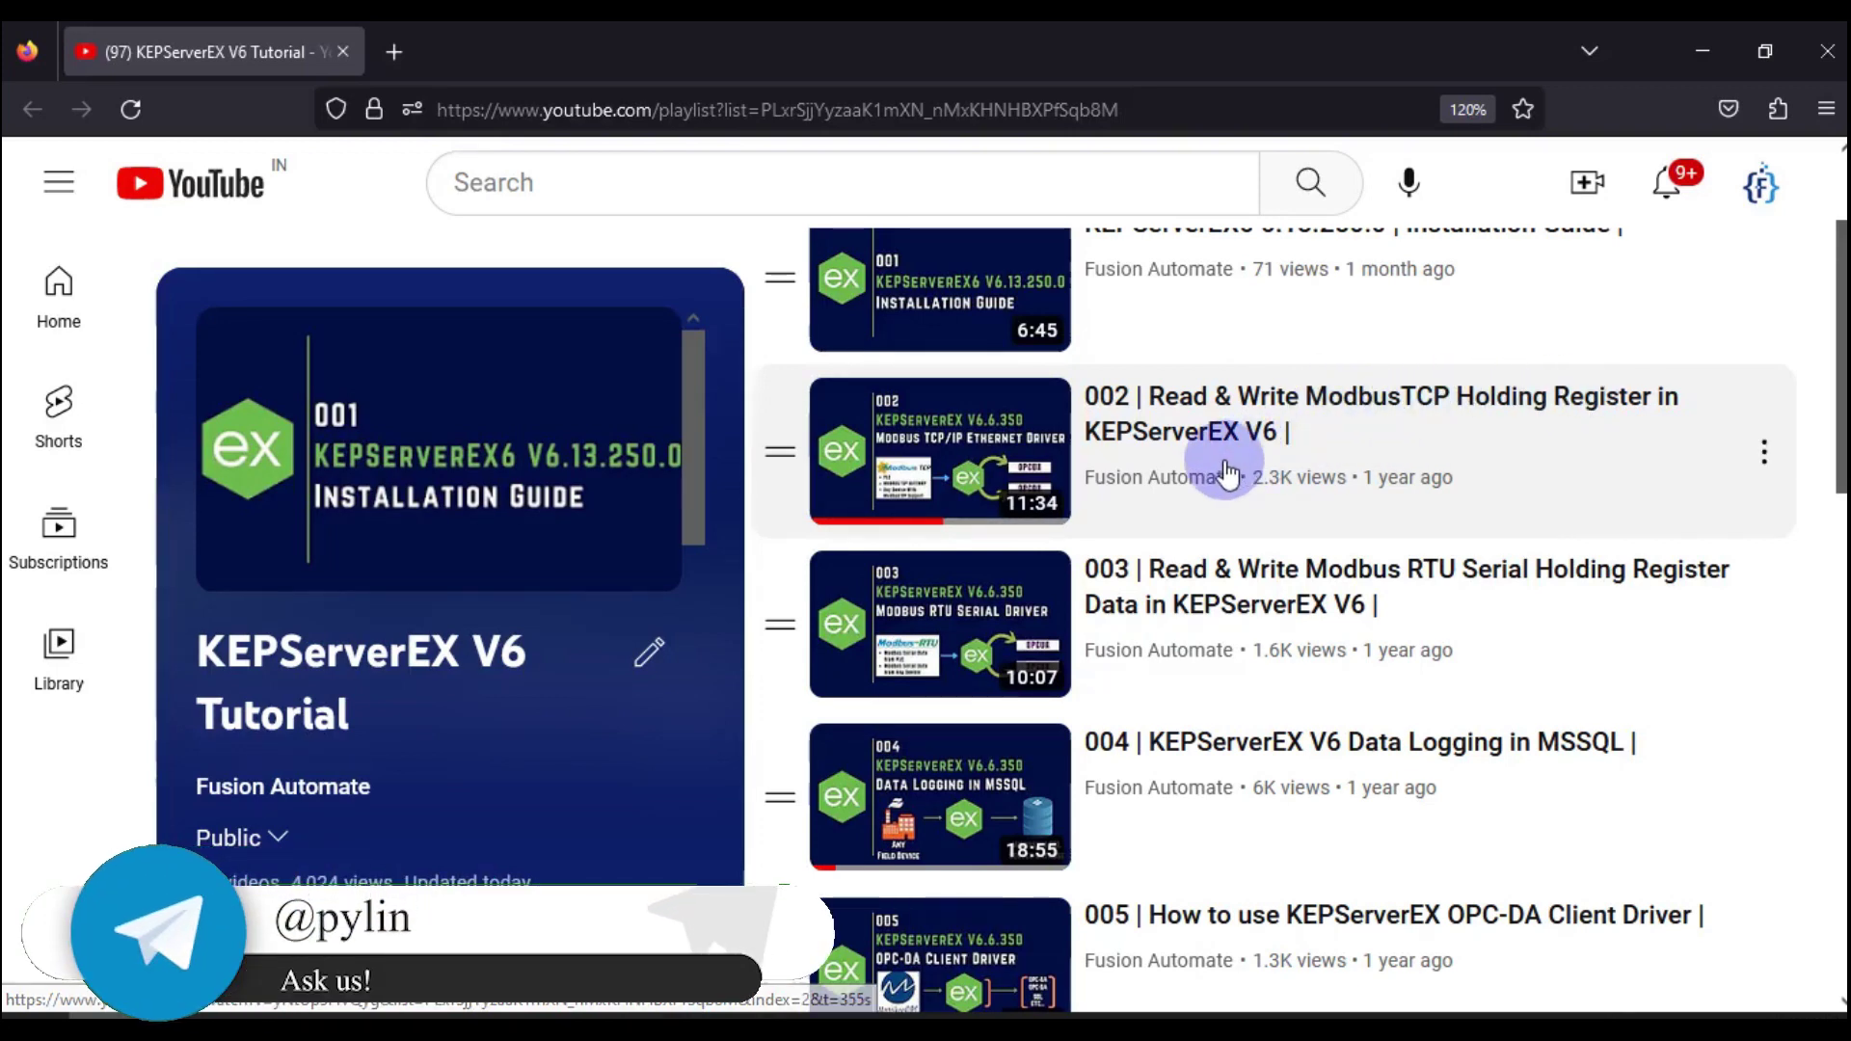
scroll(1250, 501, "down", 2)
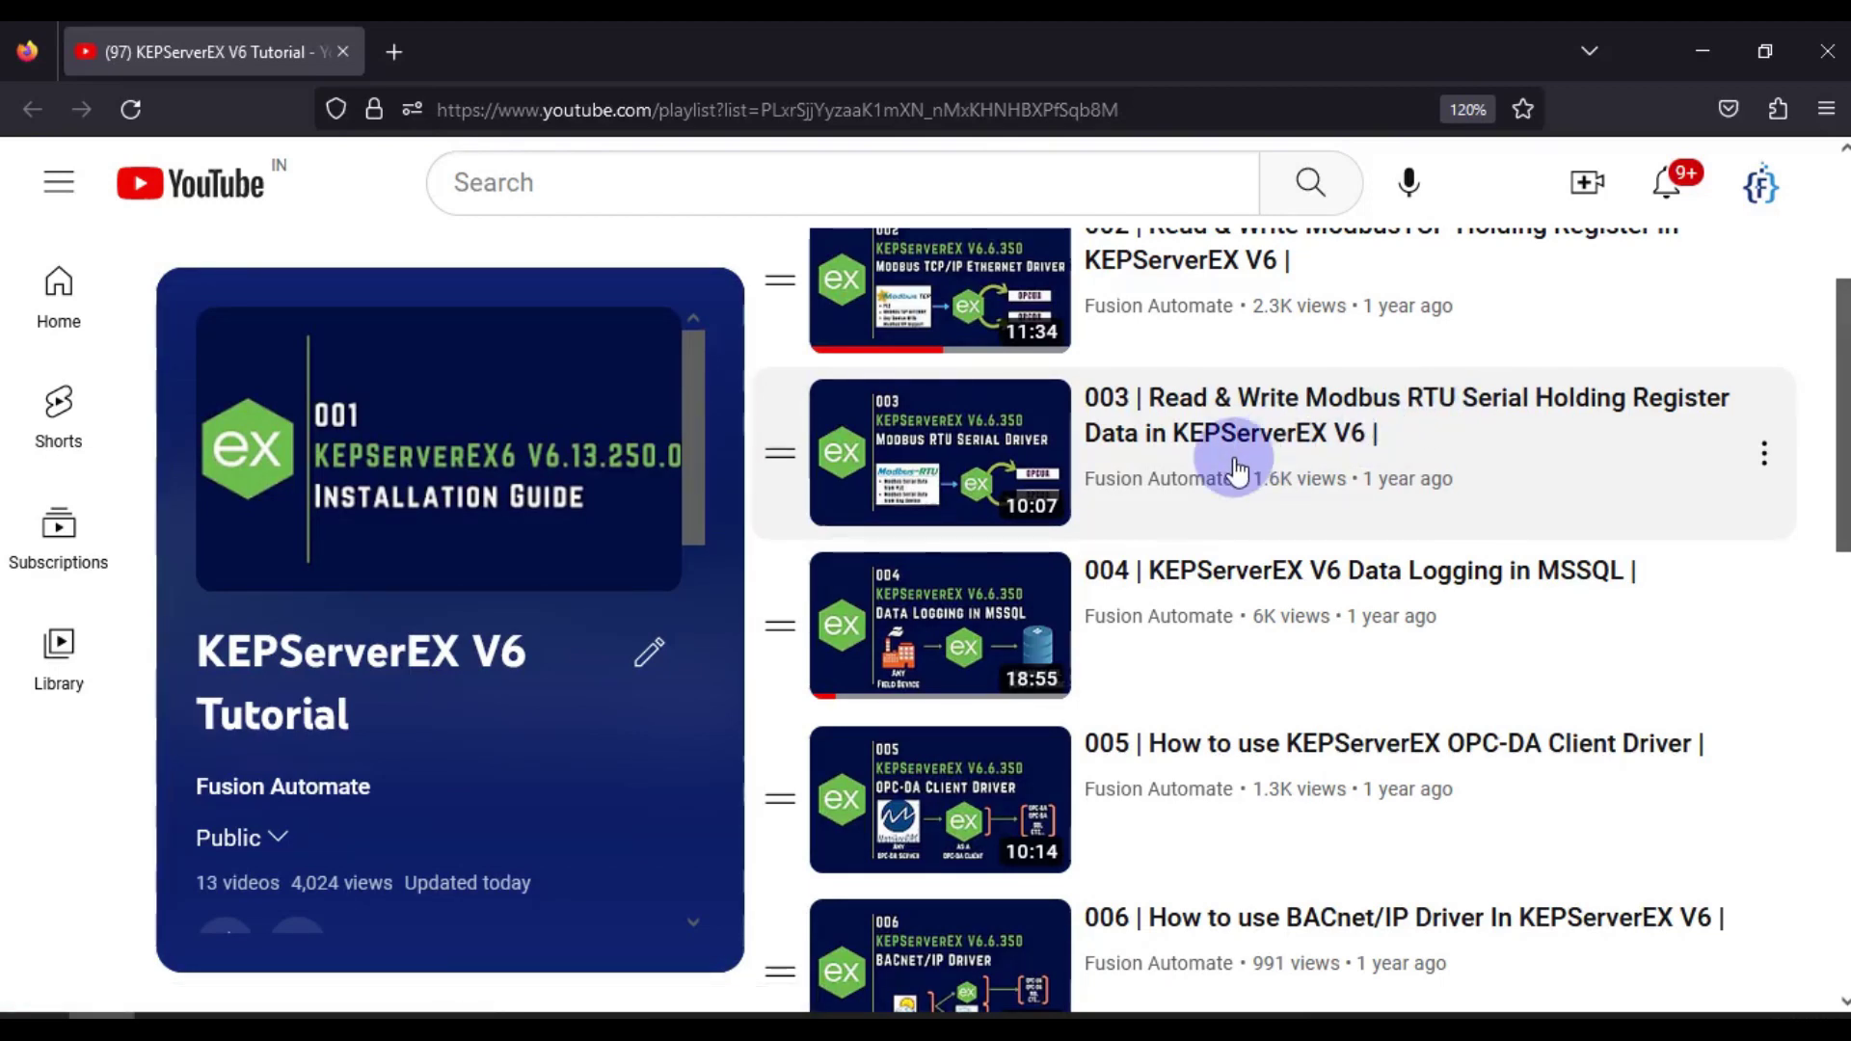
scroll(1272, 434, "up", 2)
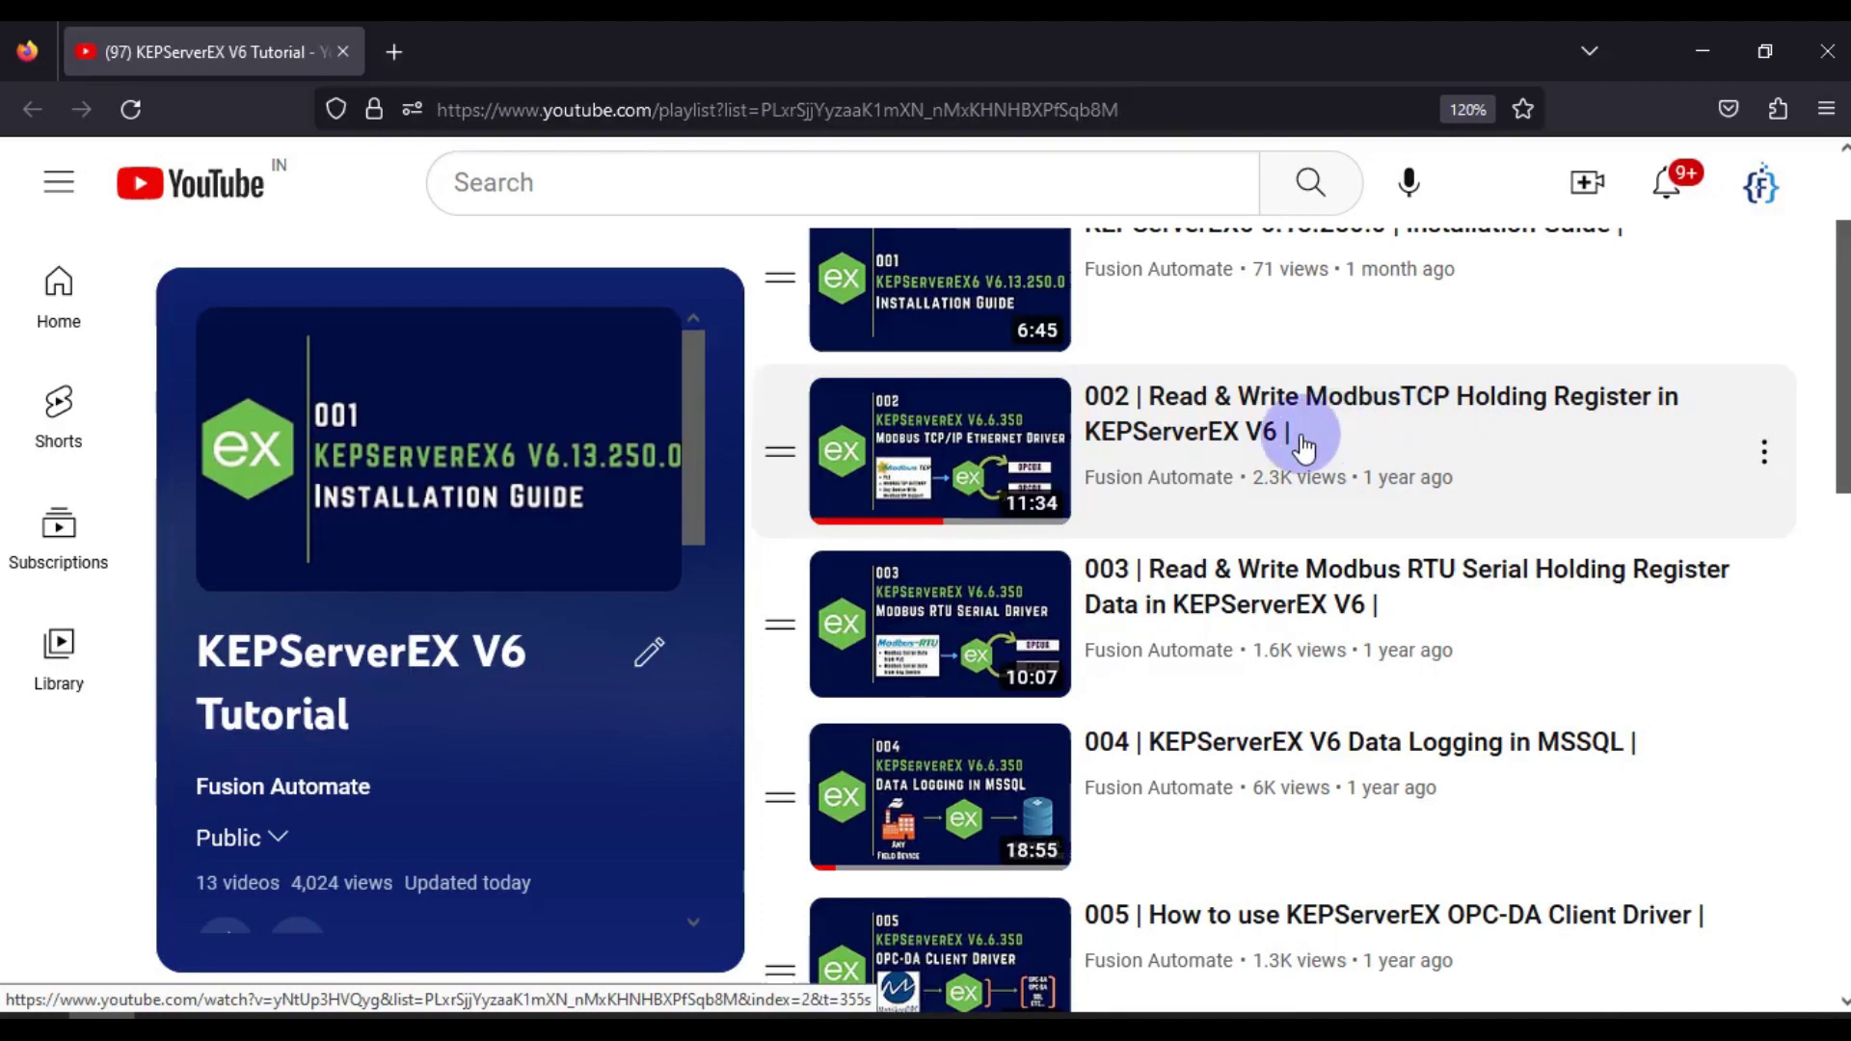
left_click(1715, 50)
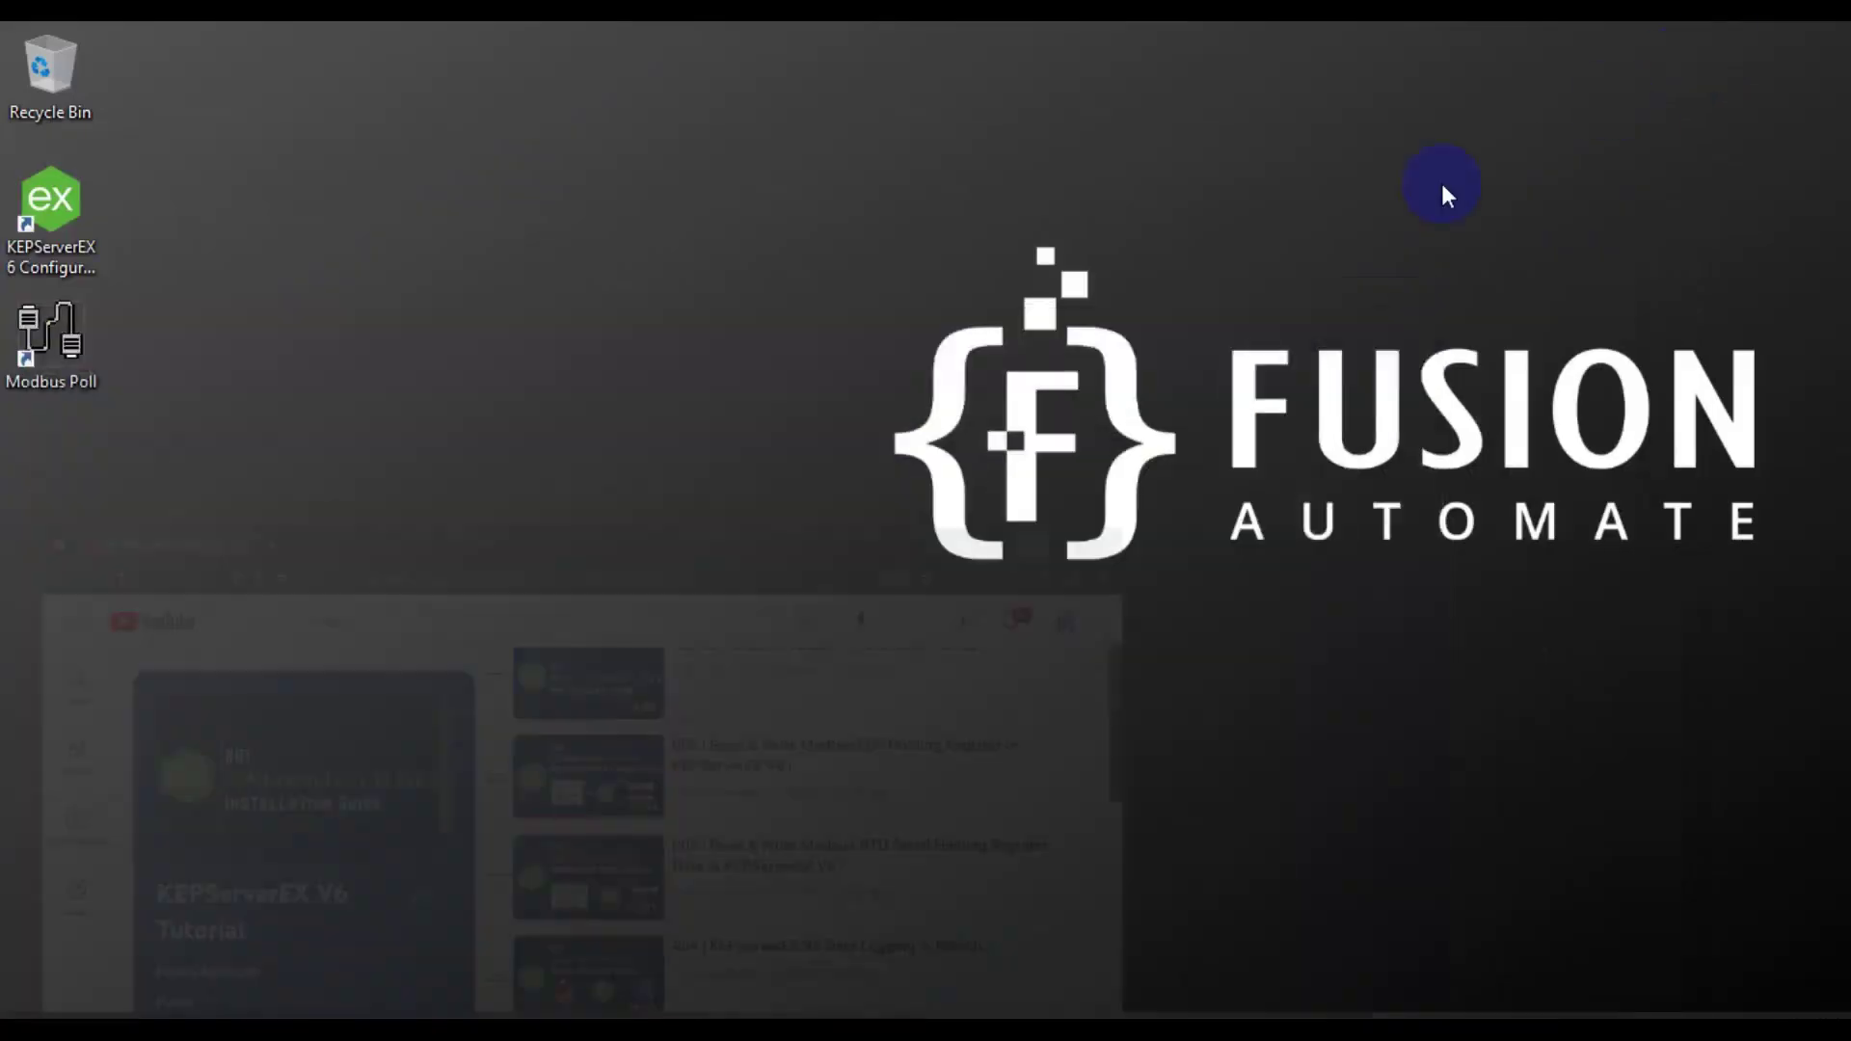
left_click(309, 1015)
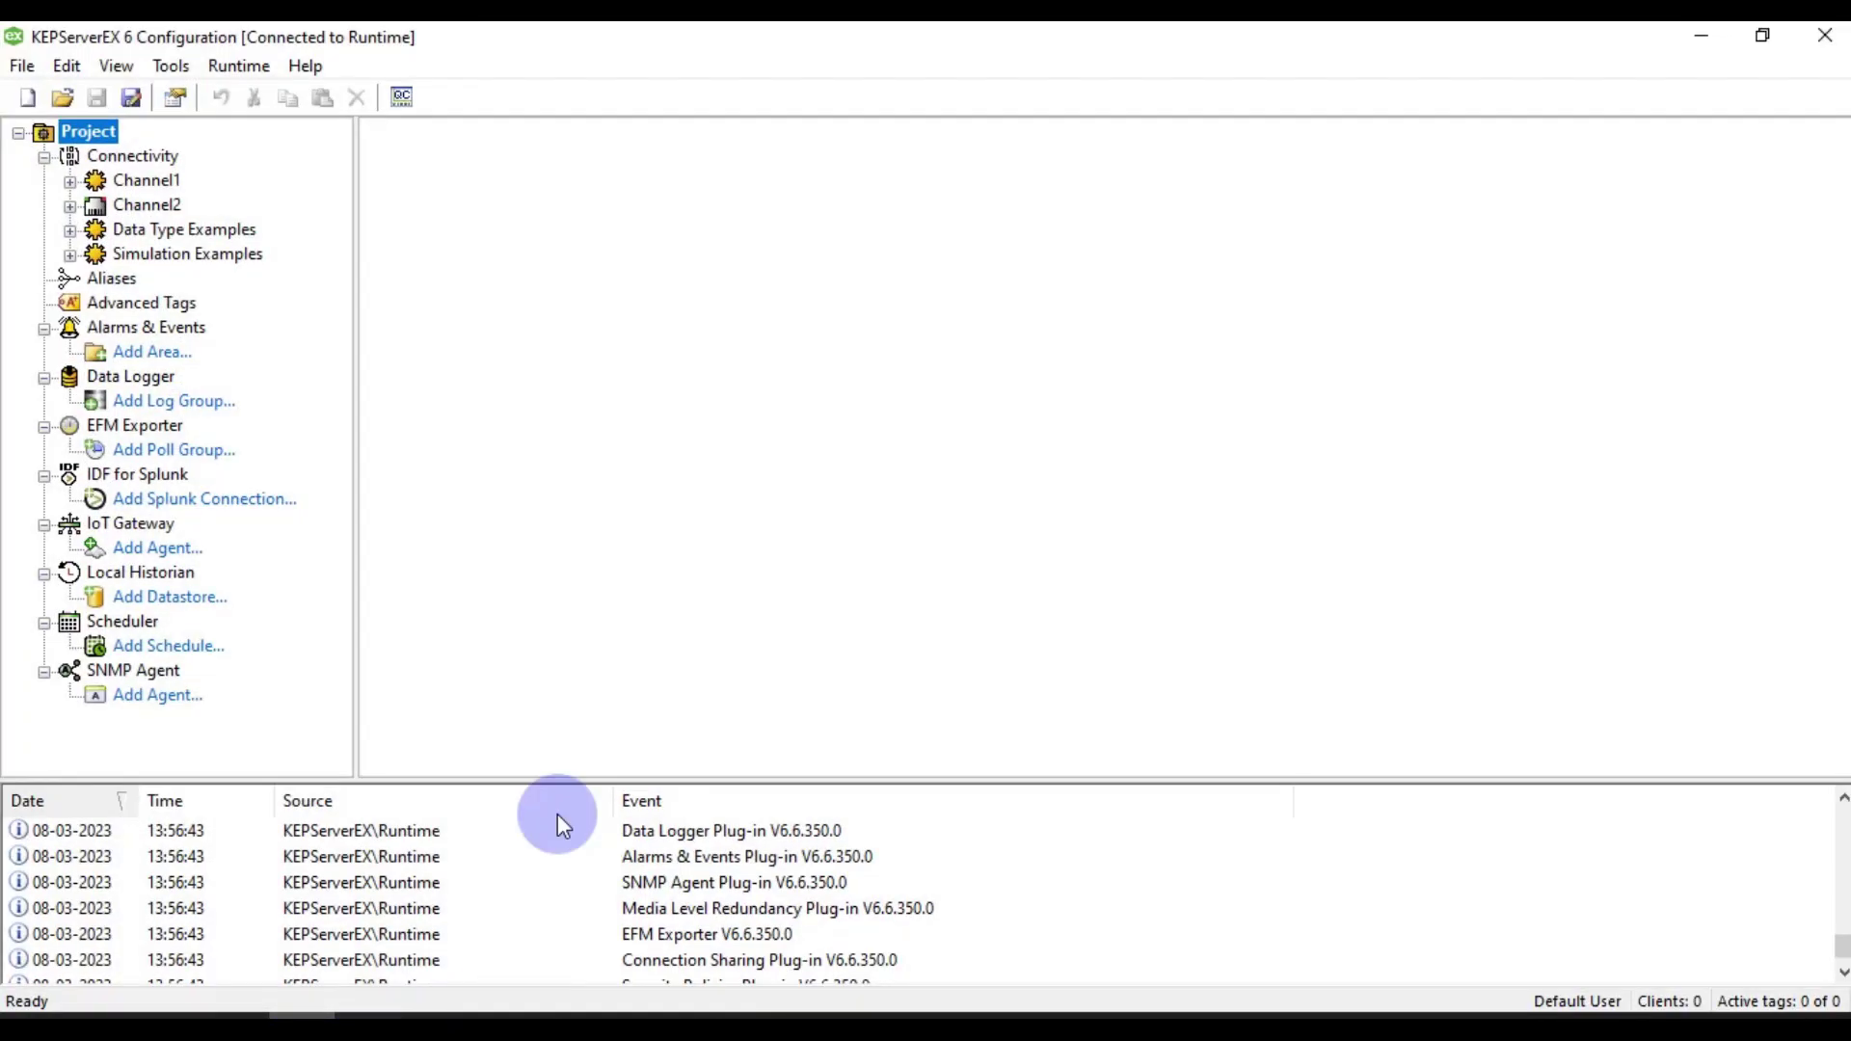
Start a new Modbus TCP/IP Ethernet channel under Connectivity named Modbus Channel.
right_click(114, 158)
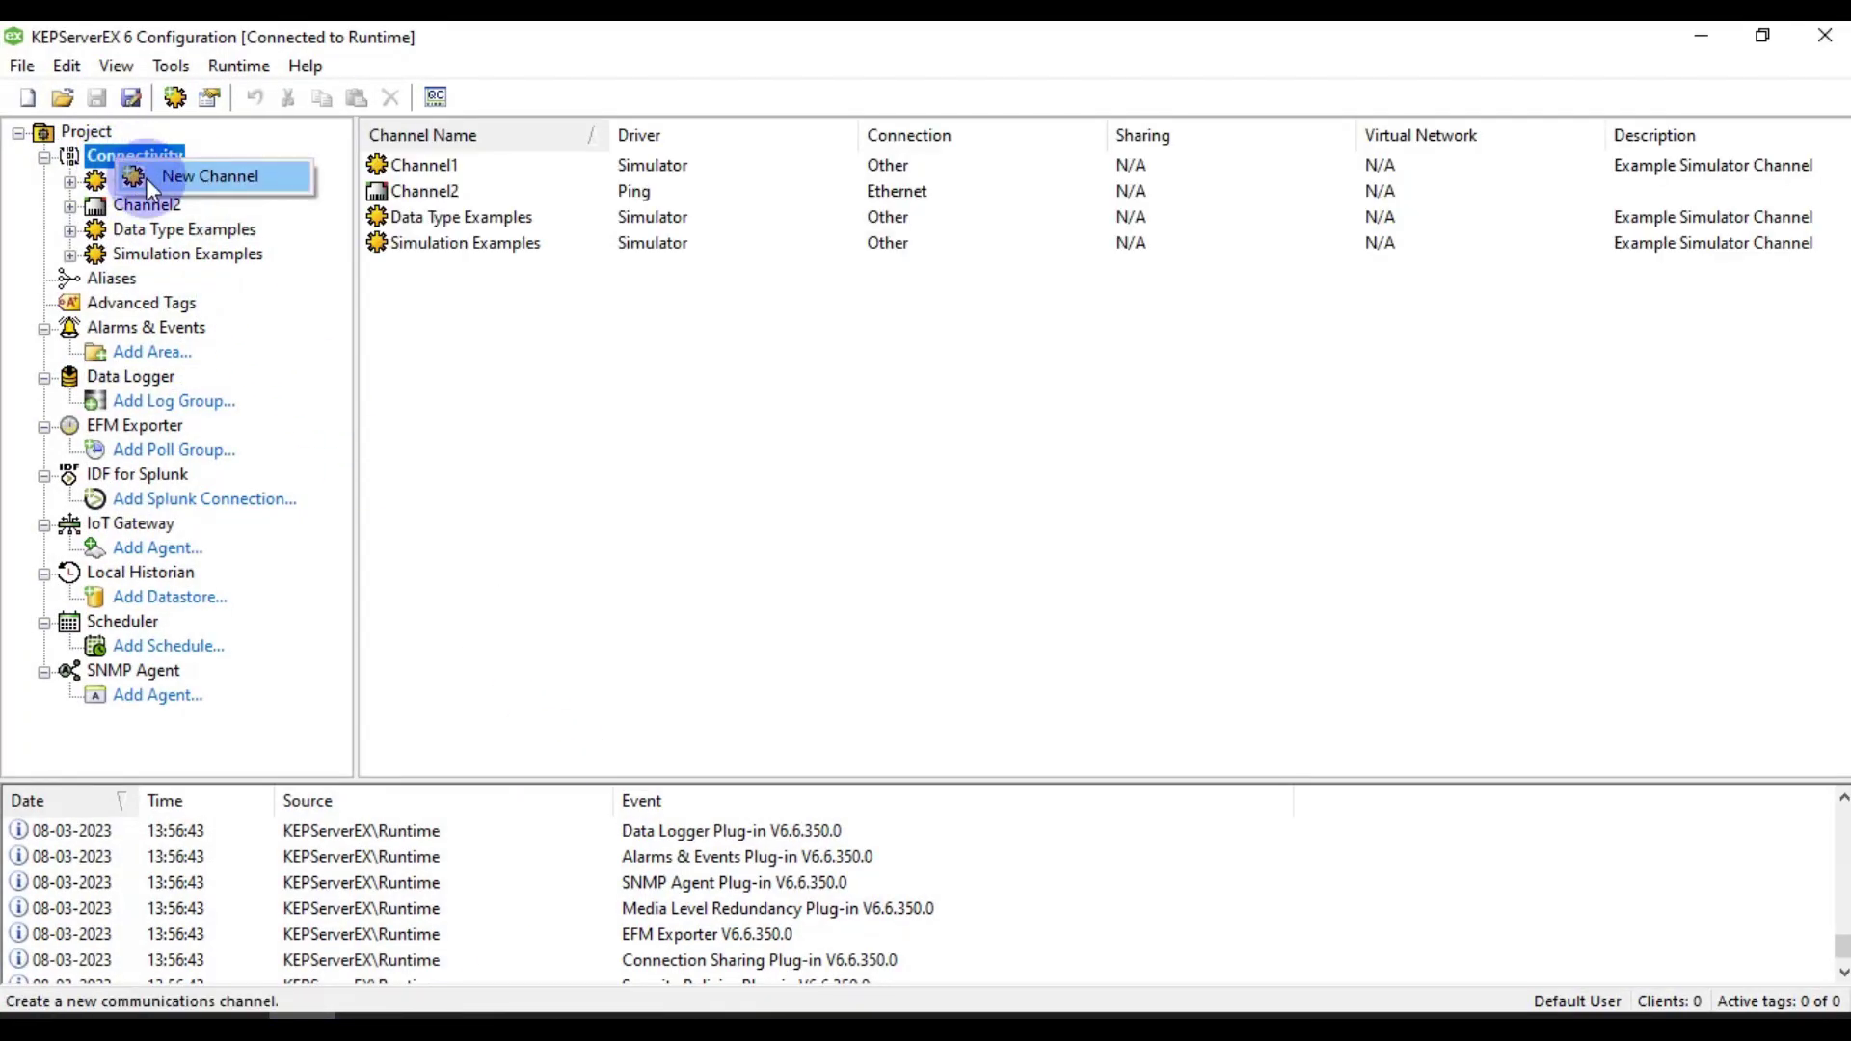
left_click(218, 181)
left_click(810, 398)
type("mod")
key("Down")
key("Down")
key("Down")
key("Down")
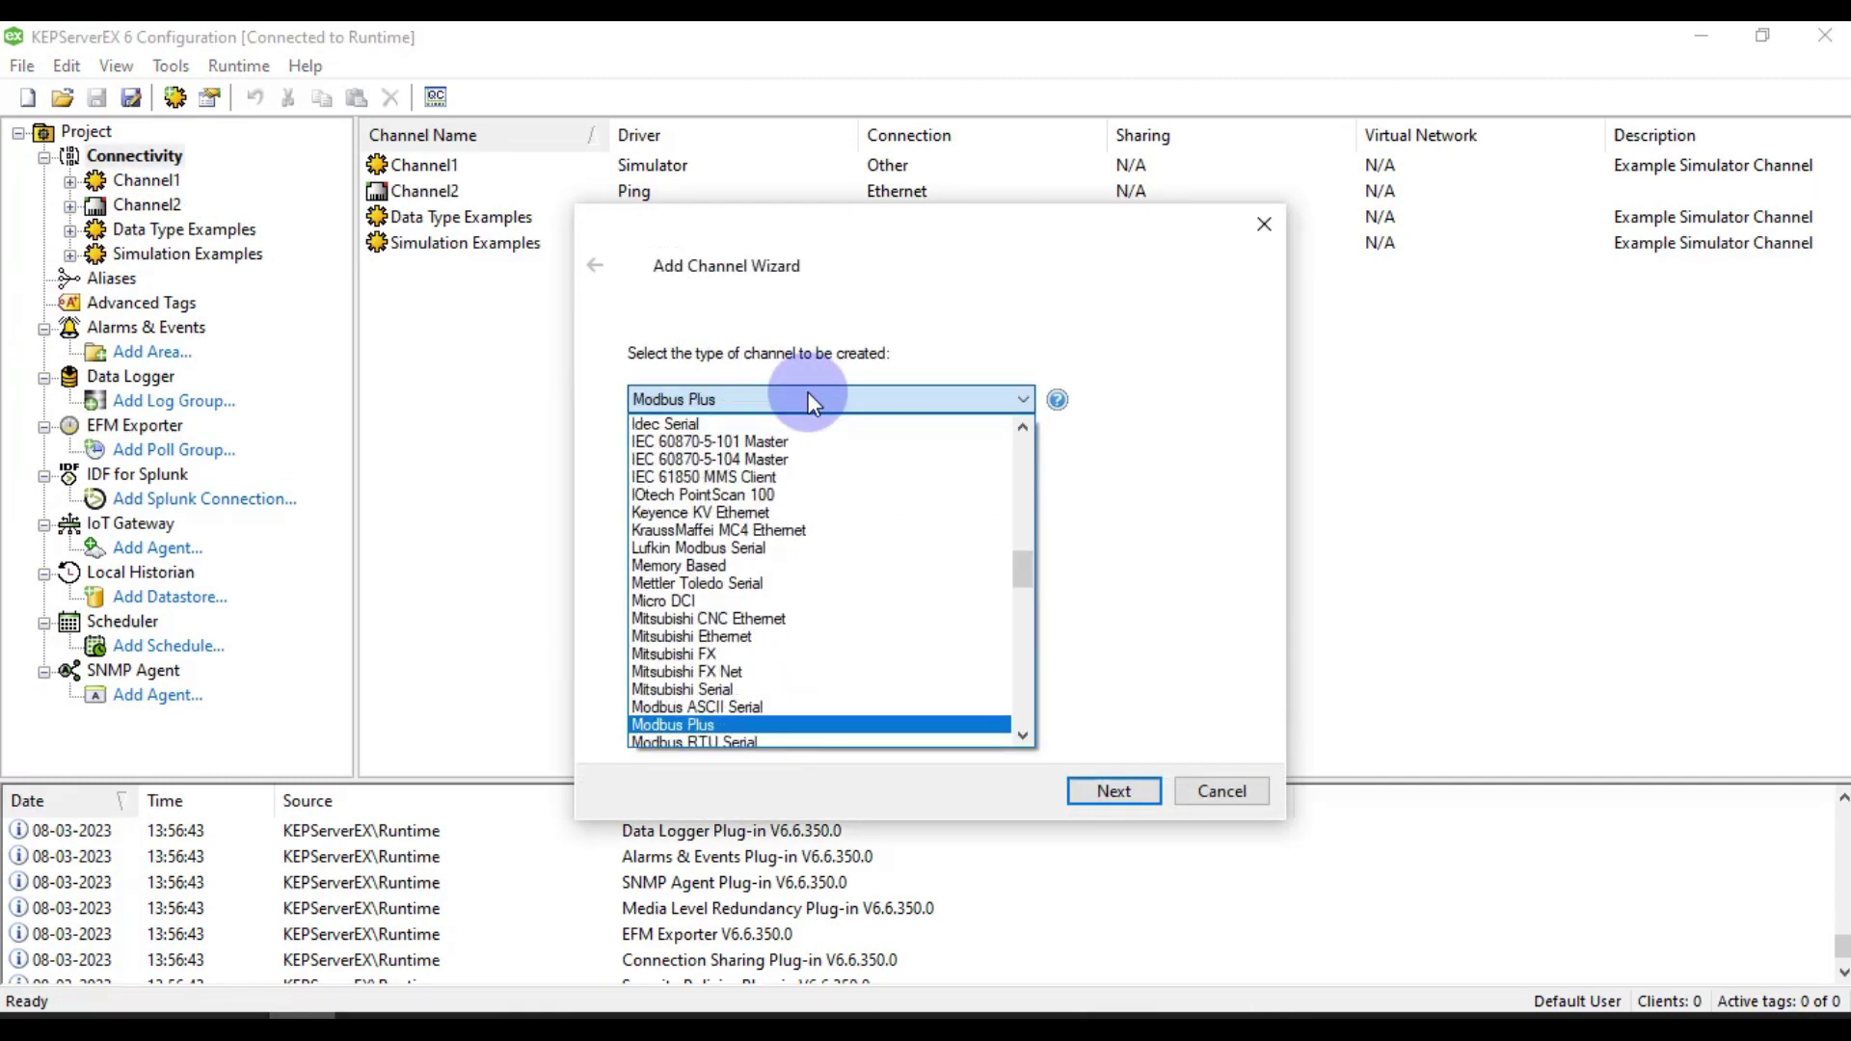
key("Return")
key("Return")
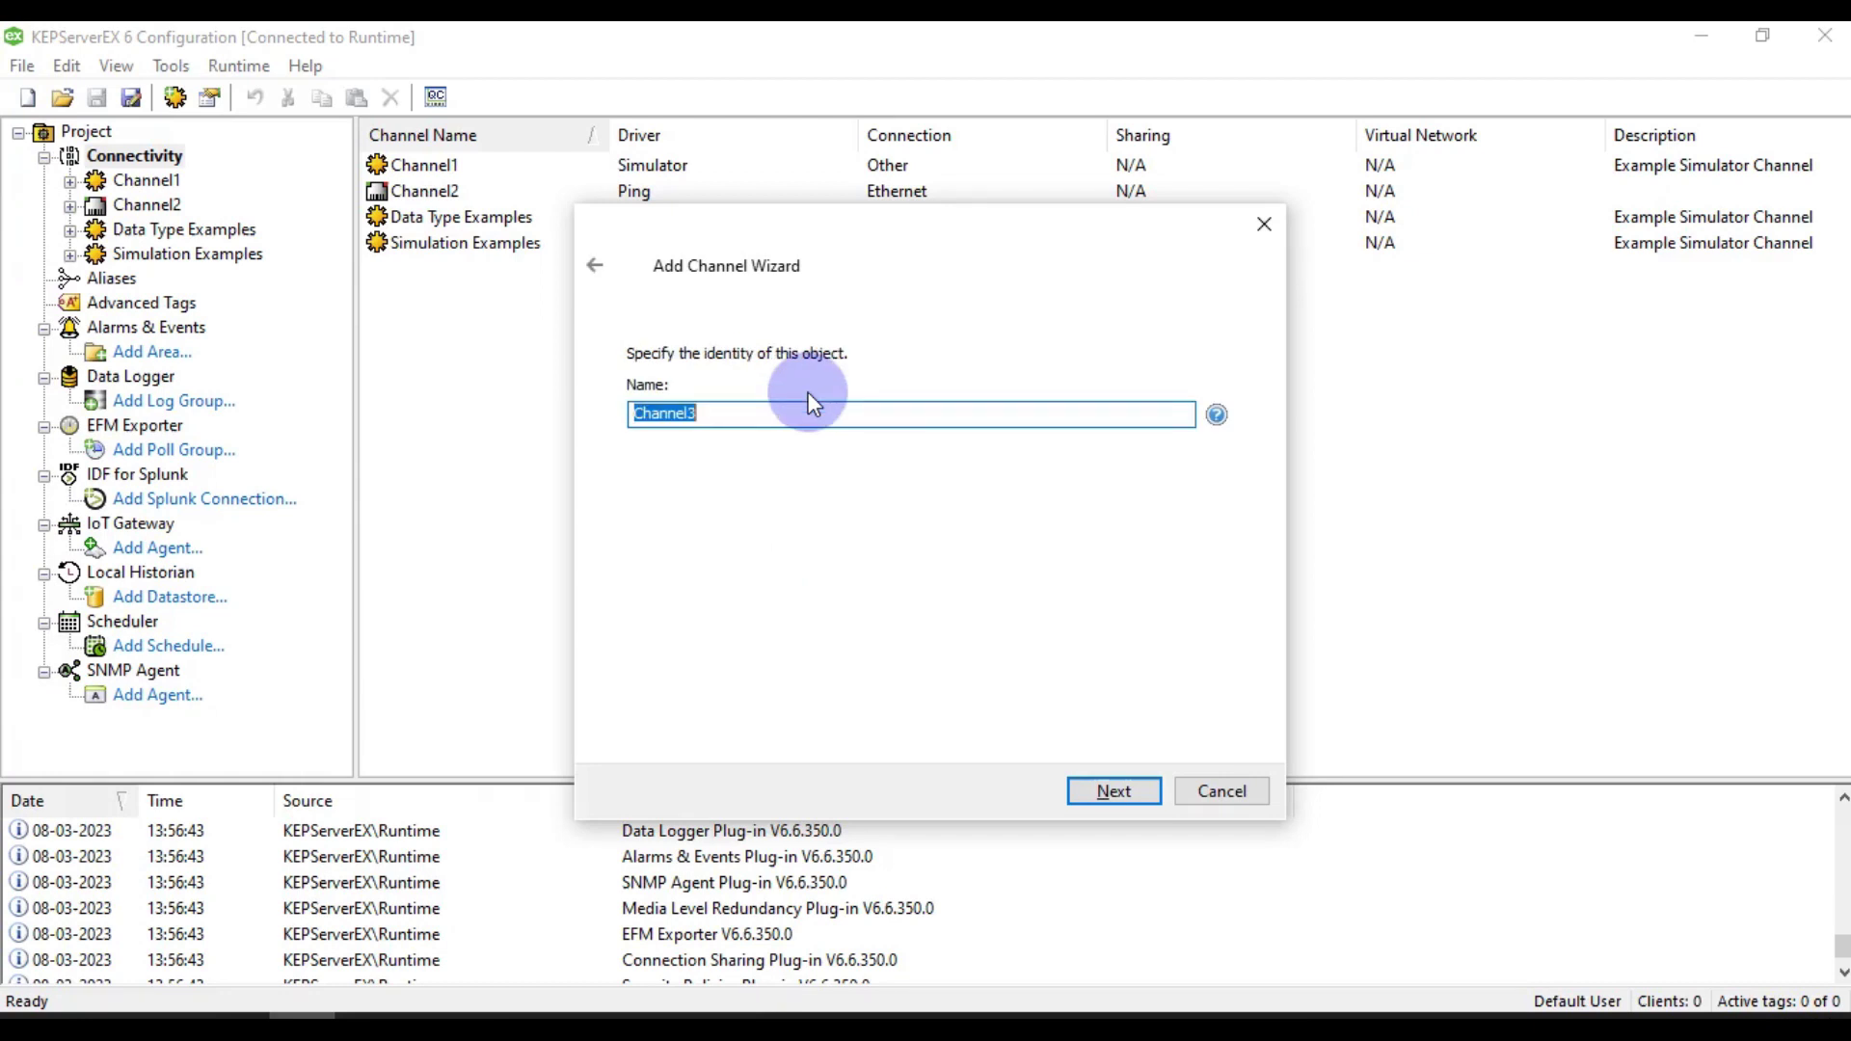
type("Modbus")
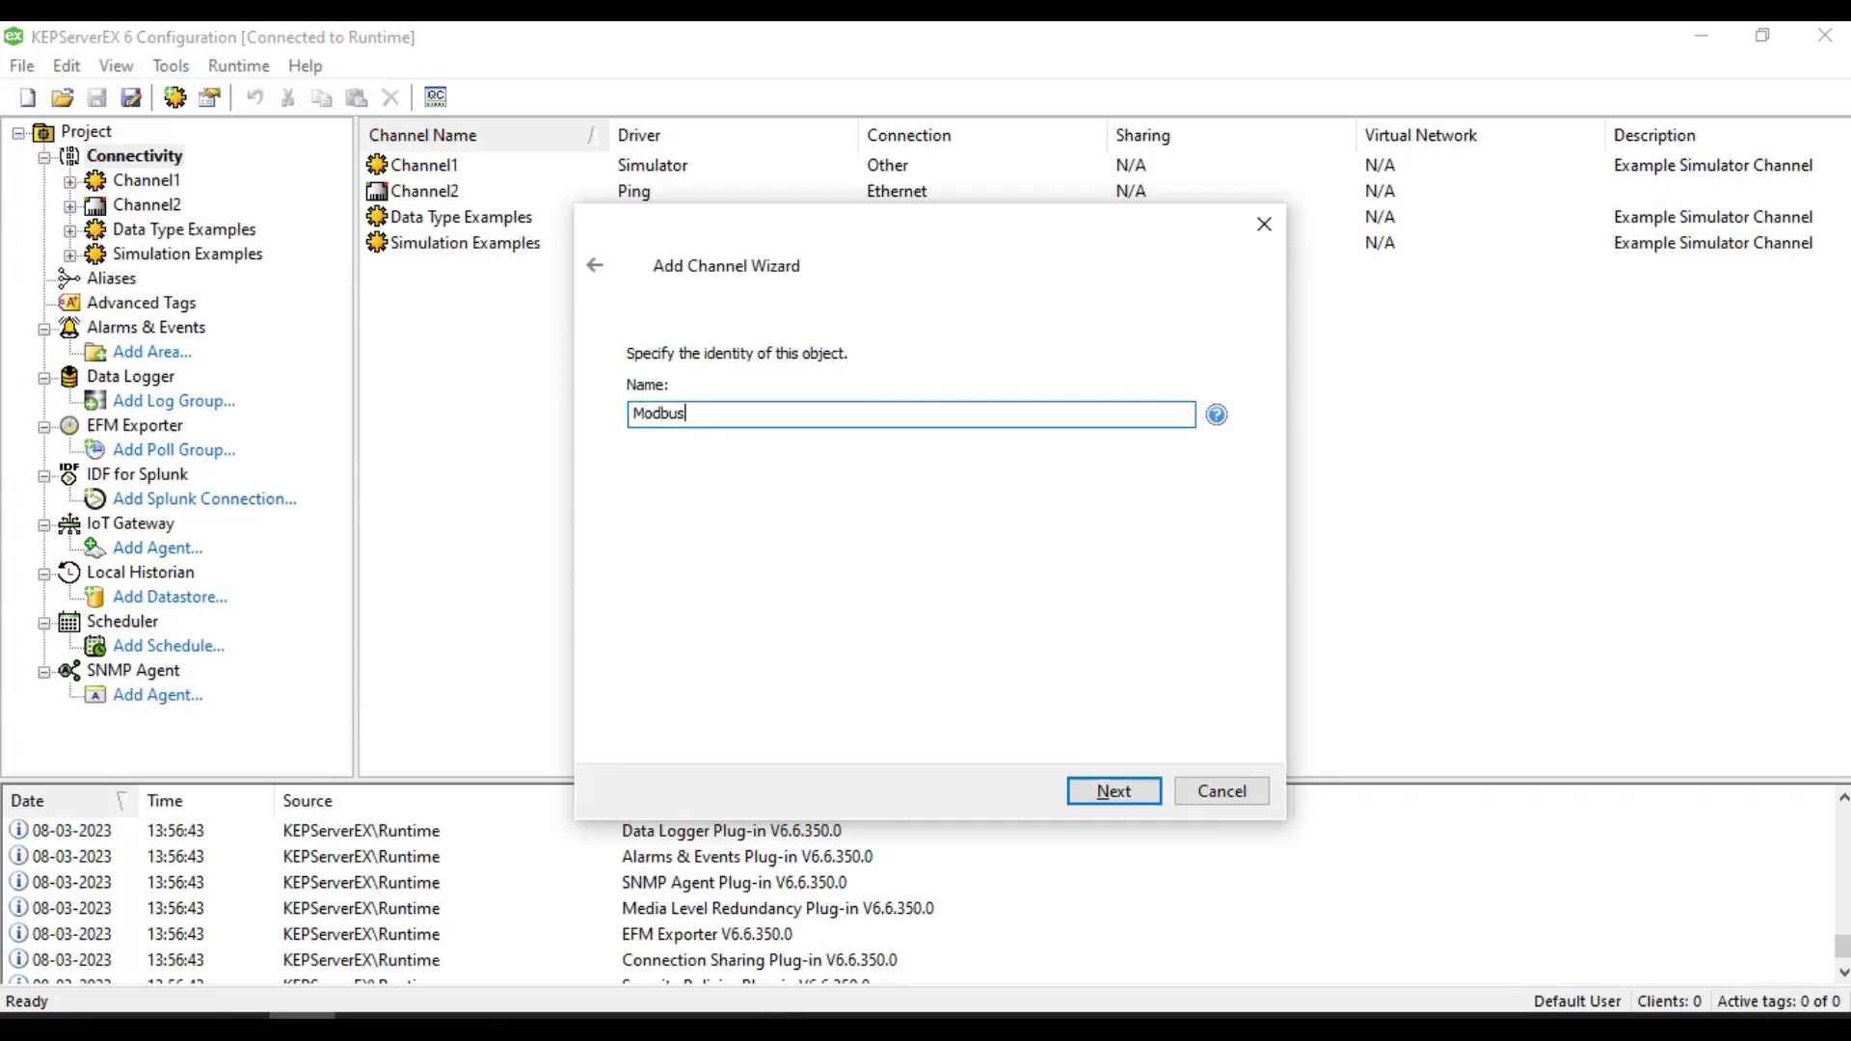
type(" Channel")
key("ctrl+a")
key("Return")
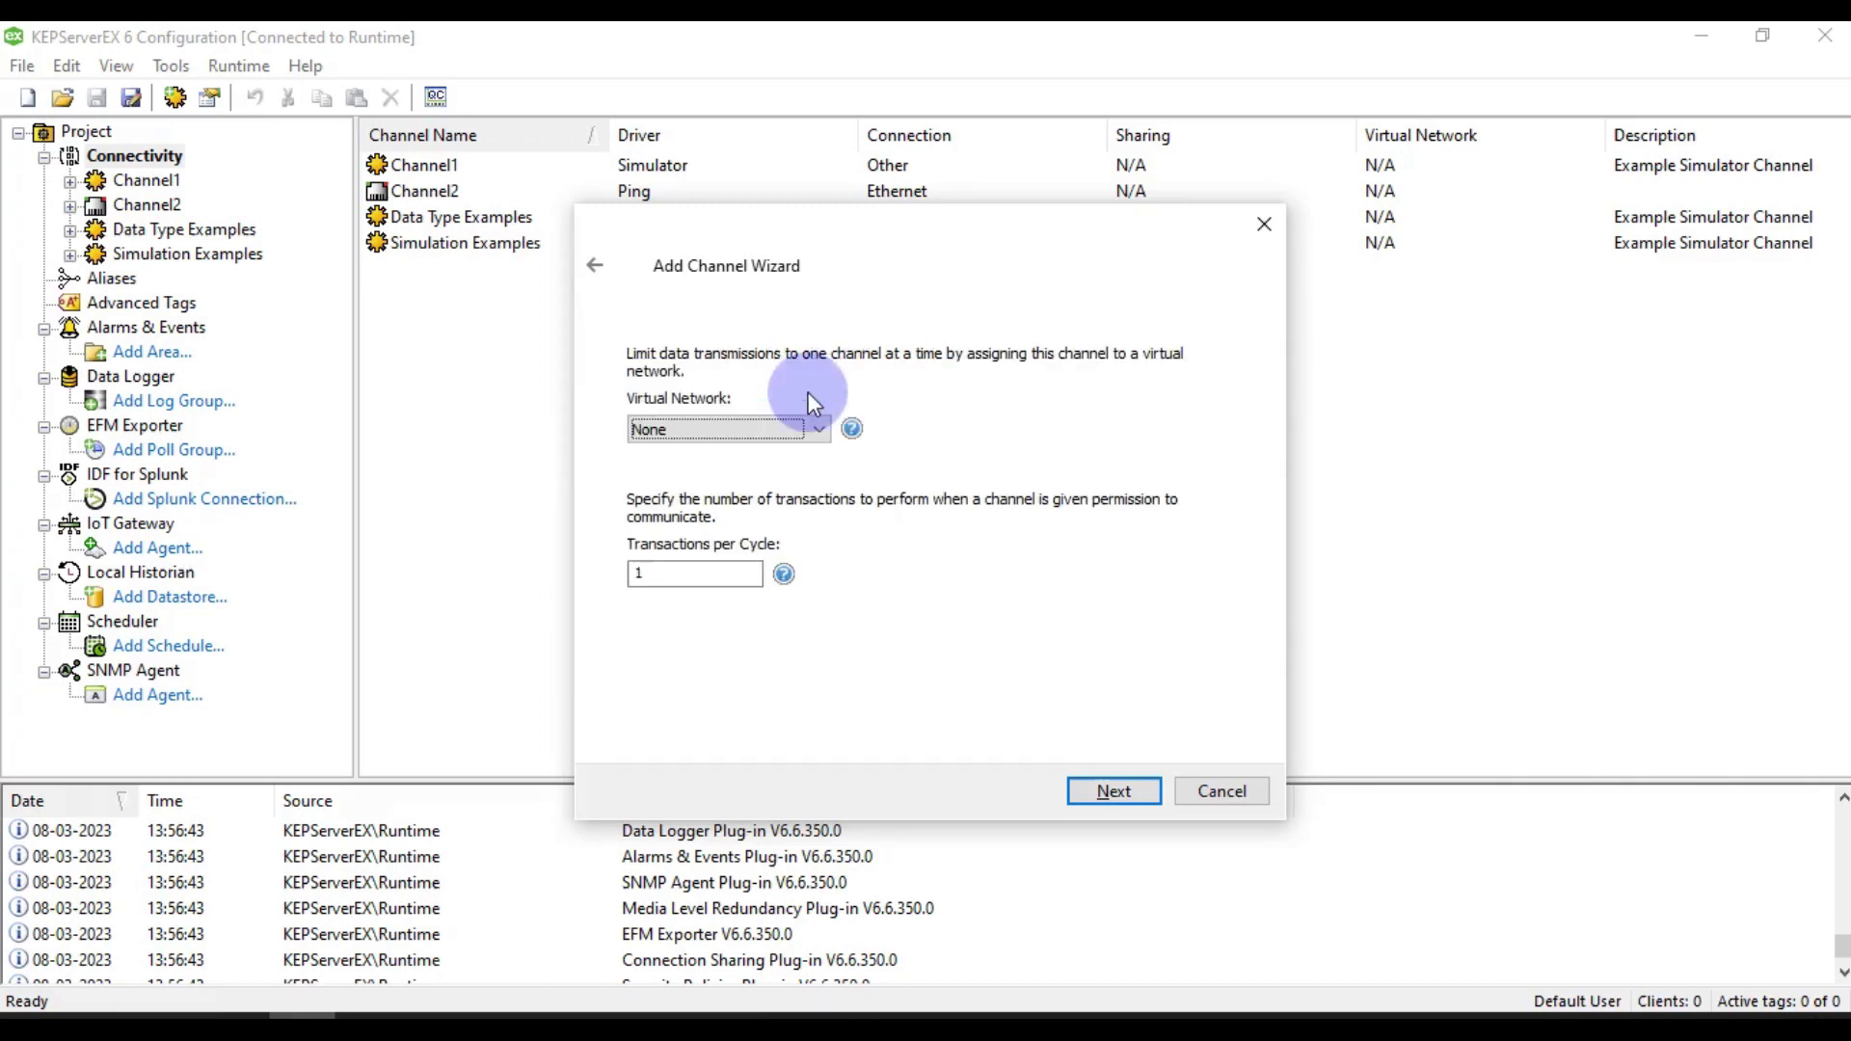
Keep the Default adapter, port 502 and TCP/IP, and finish the channel.
left_click(1112, 791)
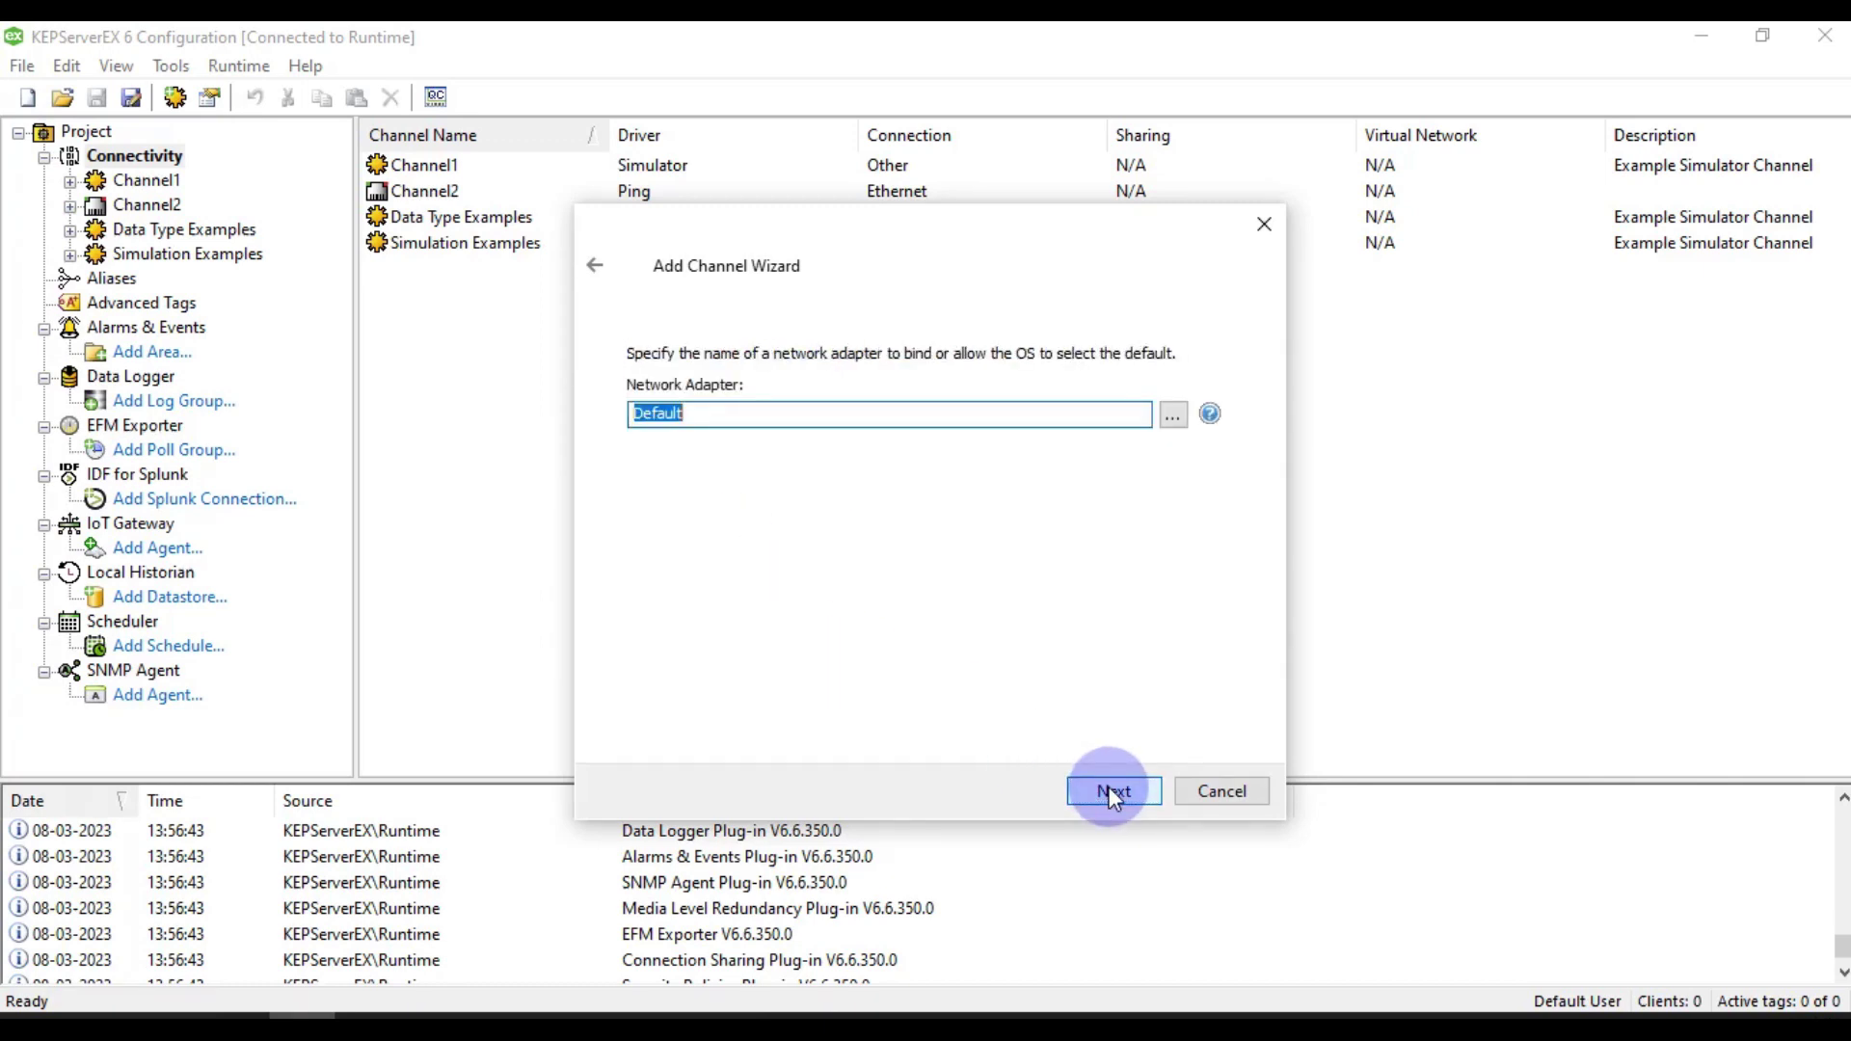
left_click(1174, 415)
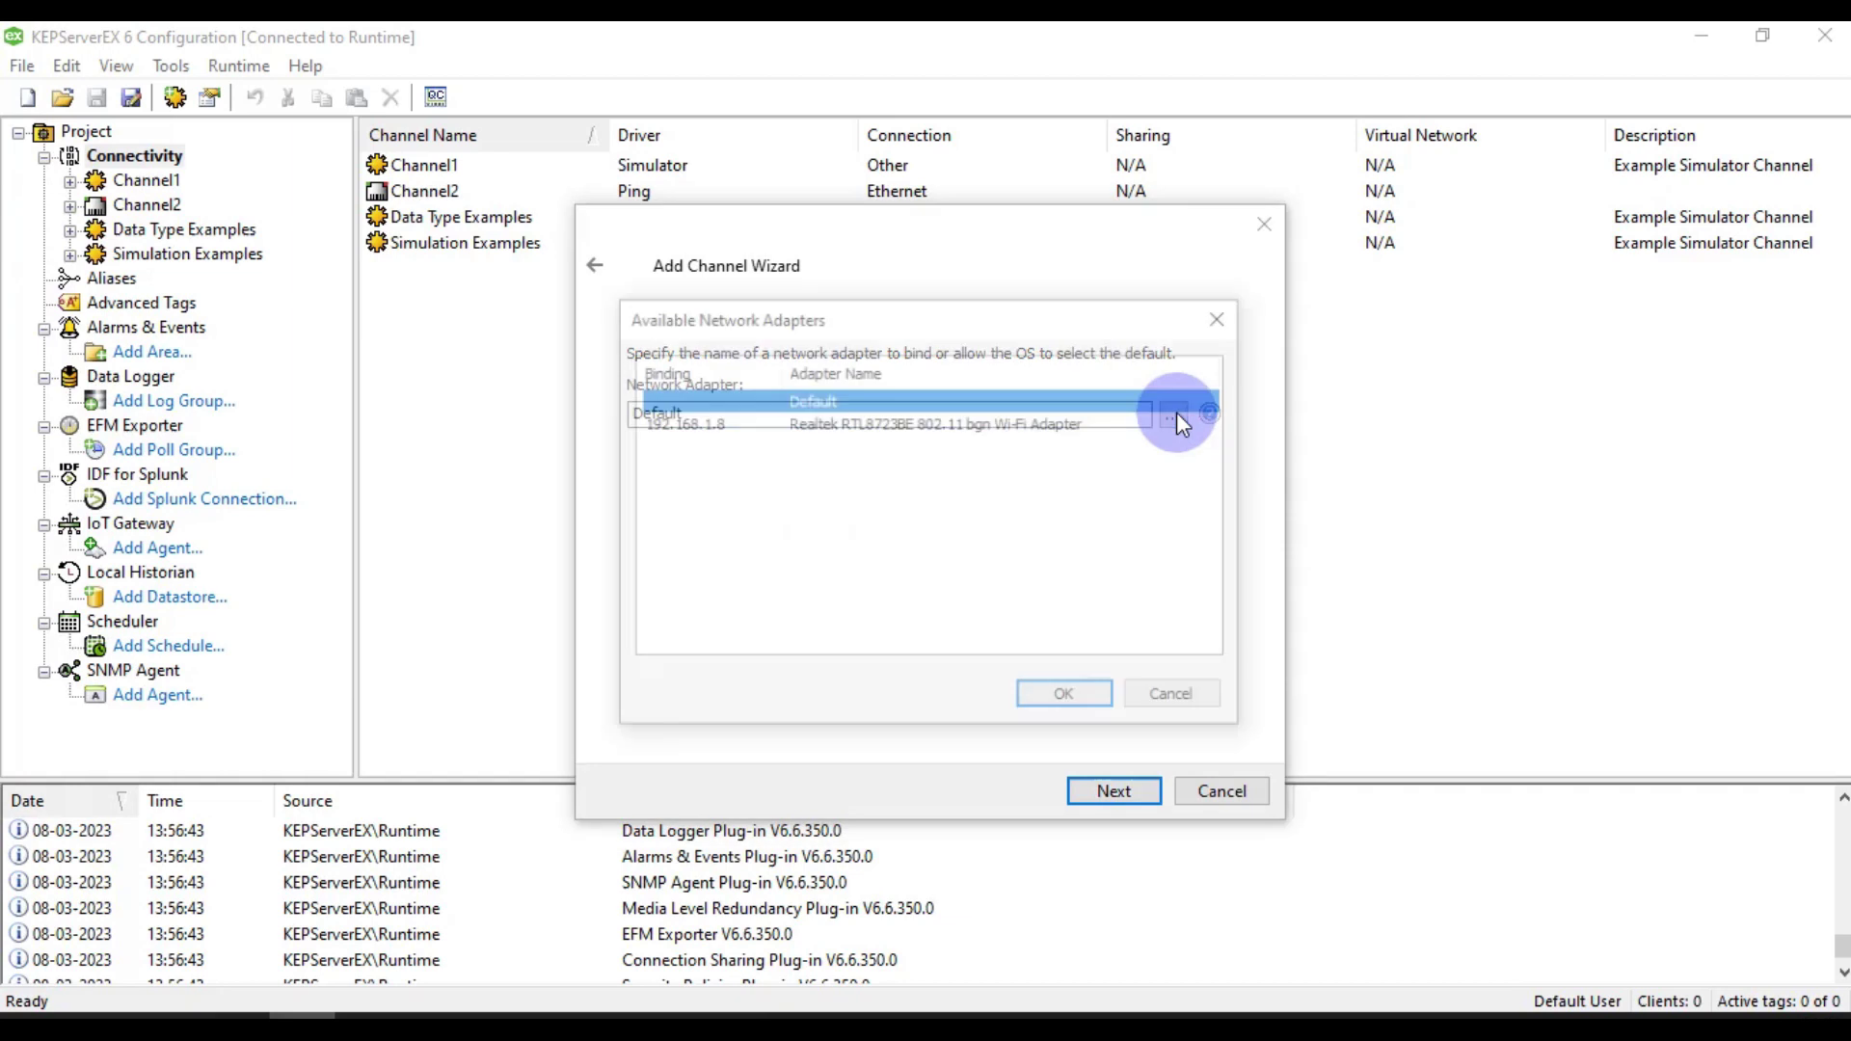
left_click(1222, 315)
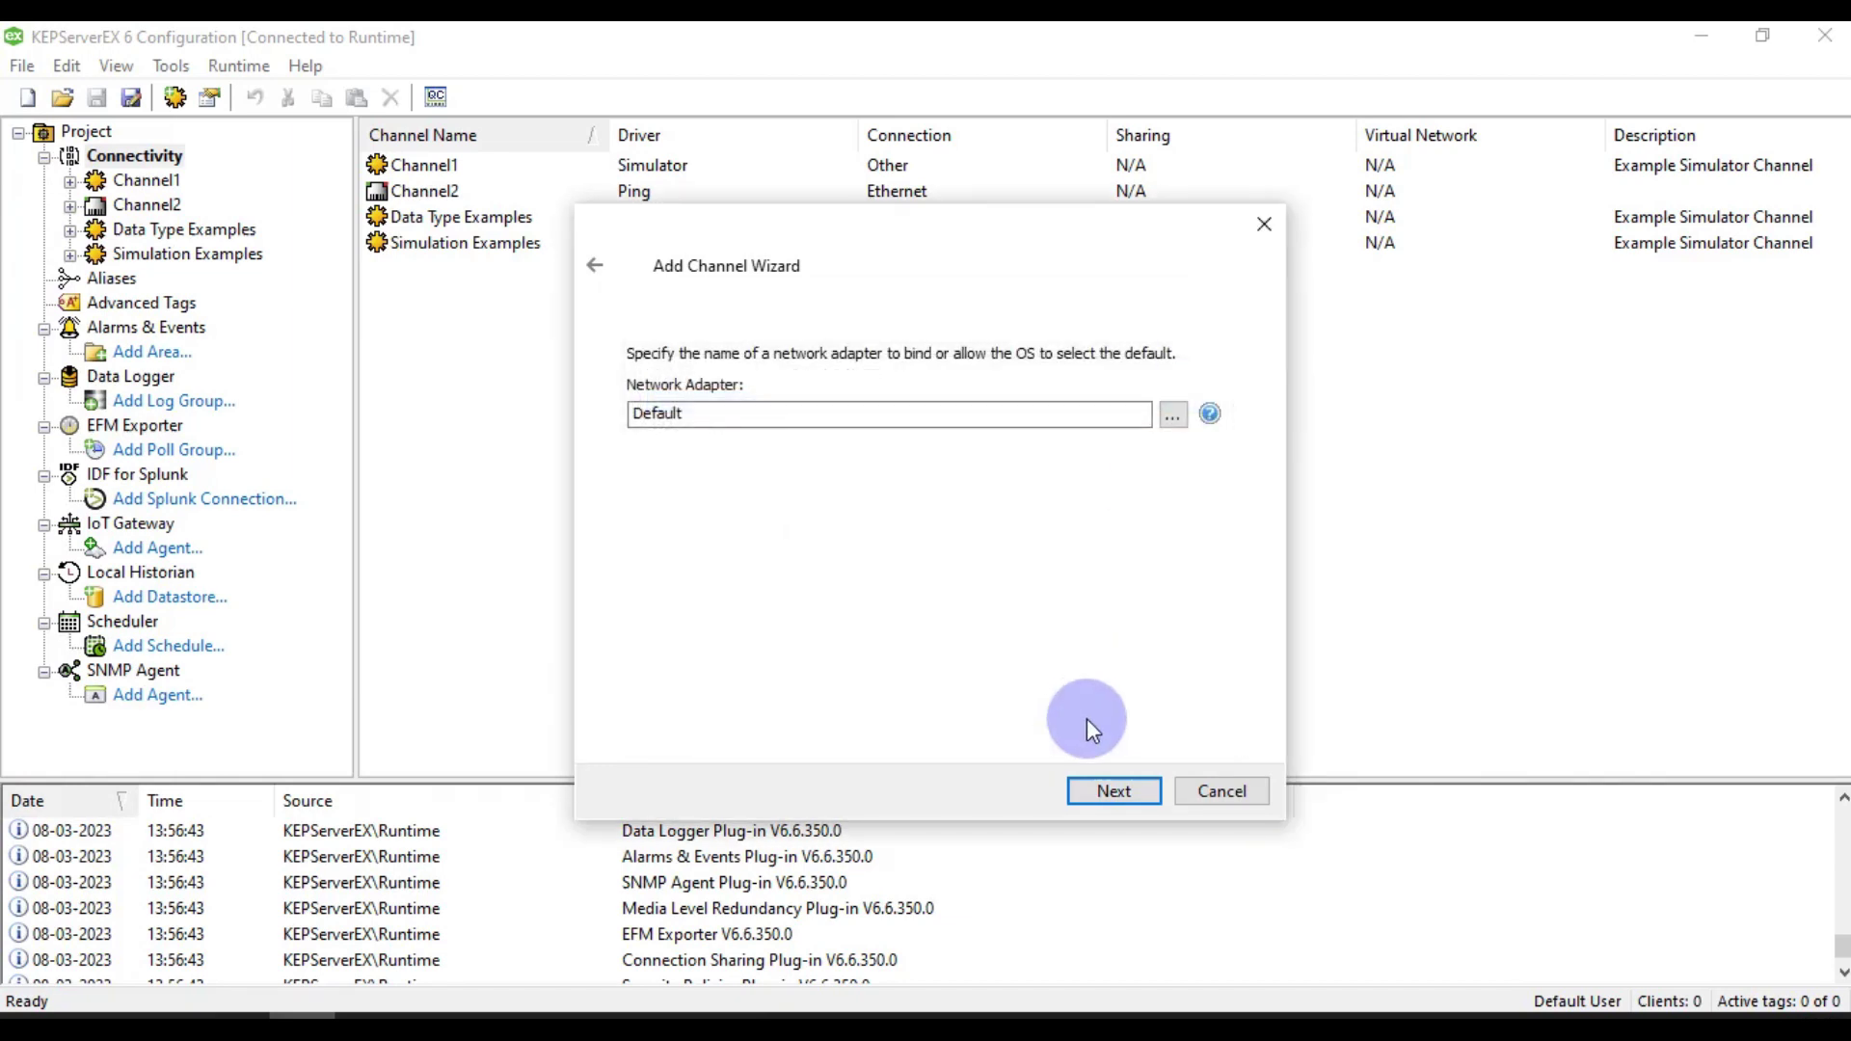
left_click(1112, 793)
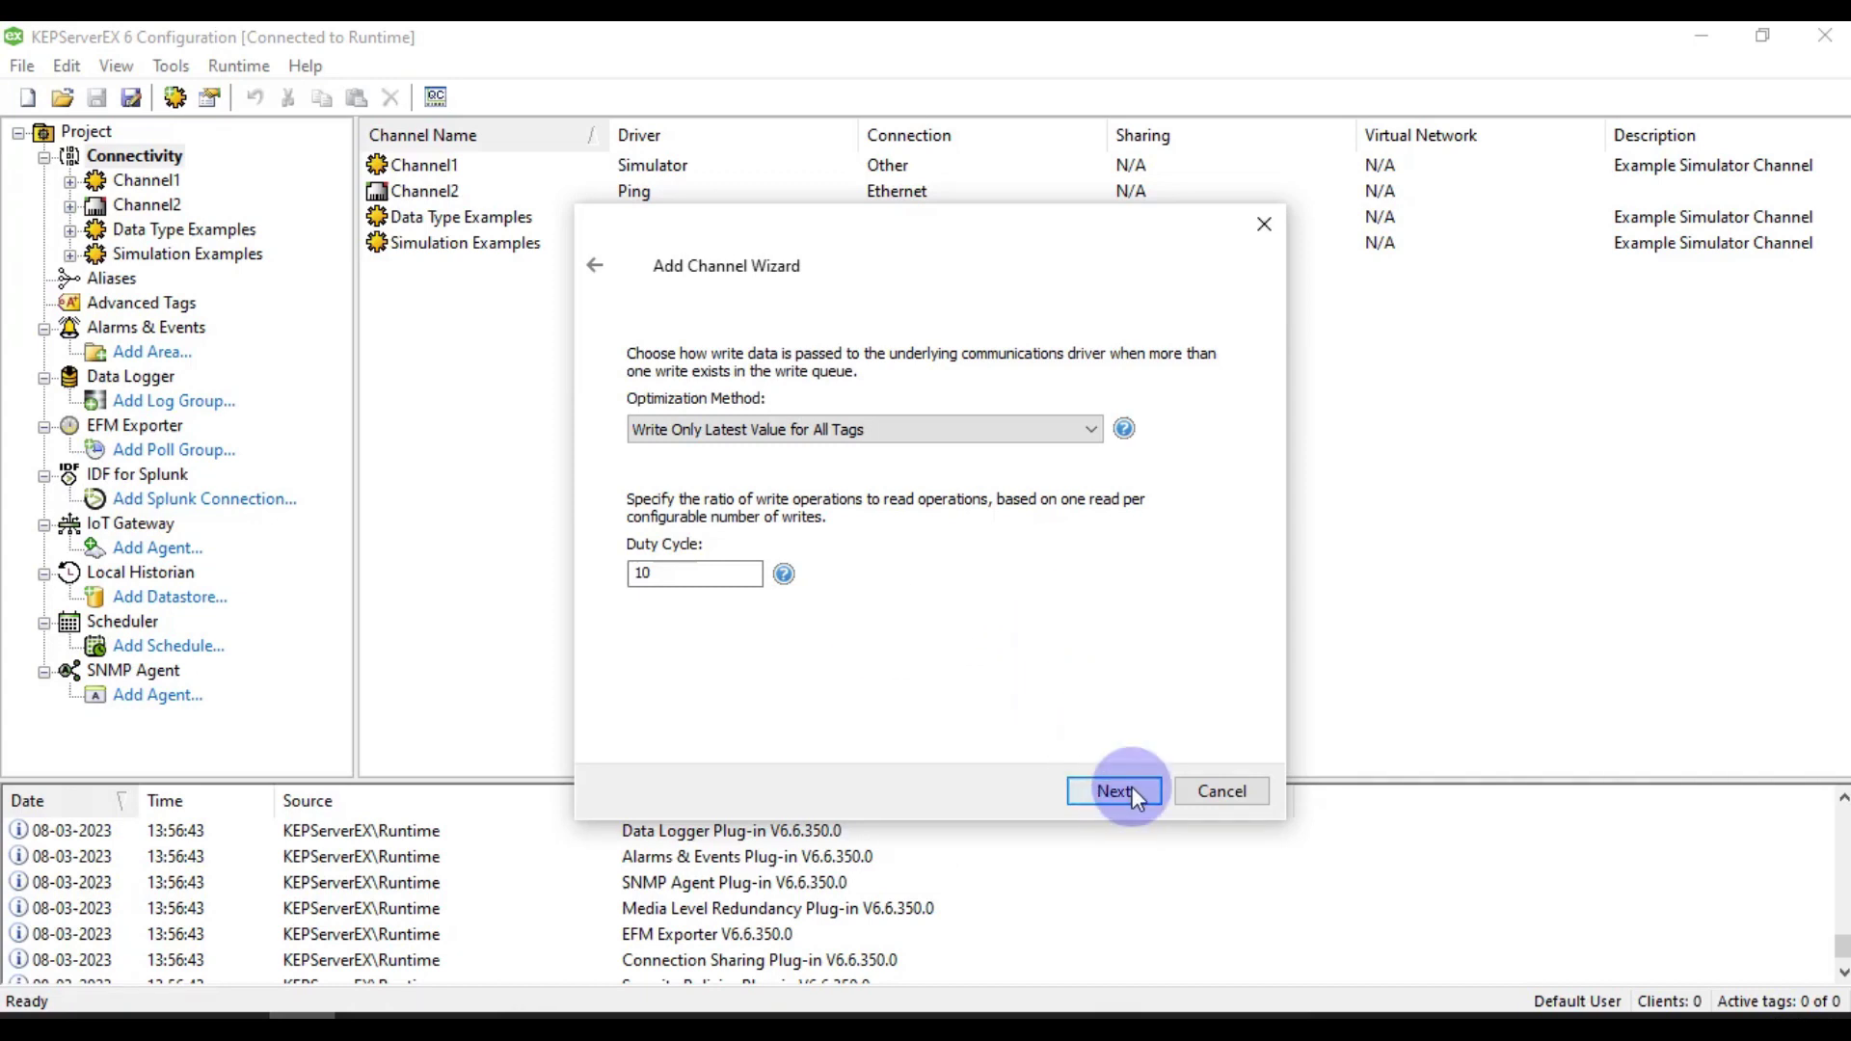
left_click(1132, 788)
left_click(1132, 789)
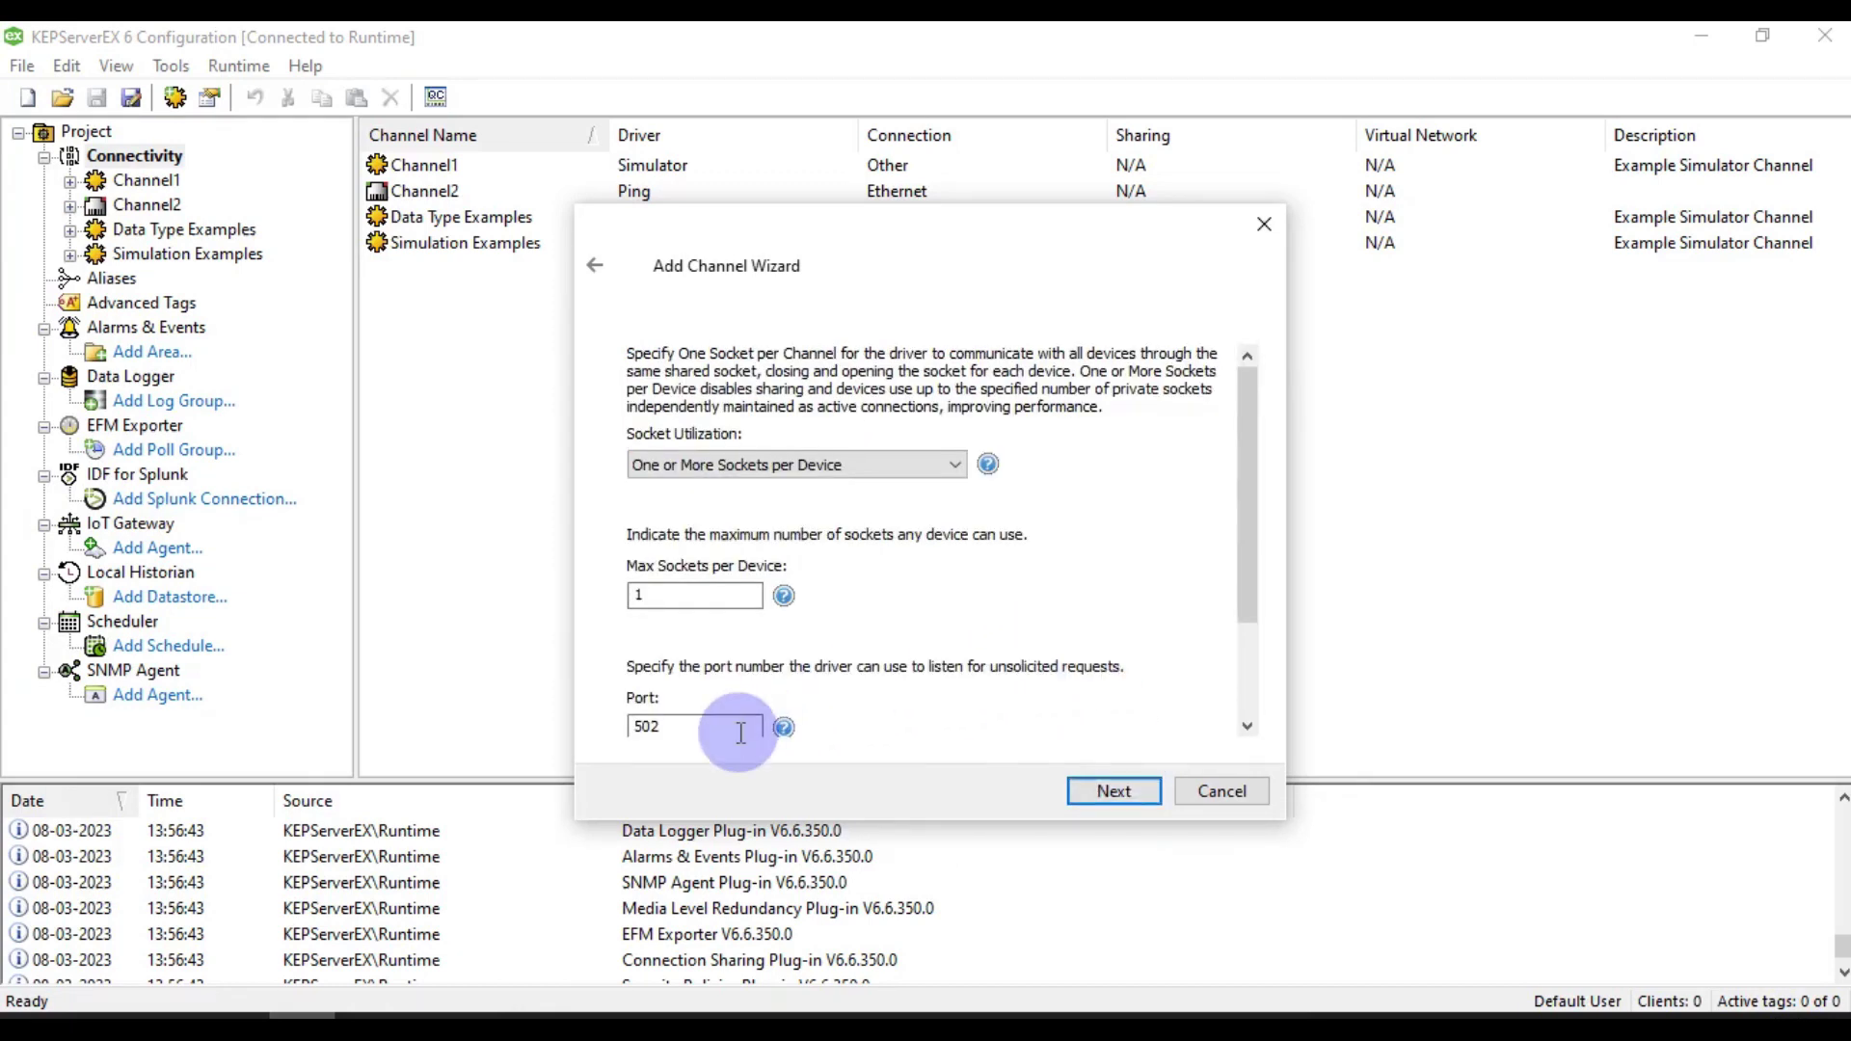
left_click_drag(1242, 451, 1252, 663)
left_click_drag(743, 595, 570, 588)
left_click(702, 724)
left_click(702, 724)
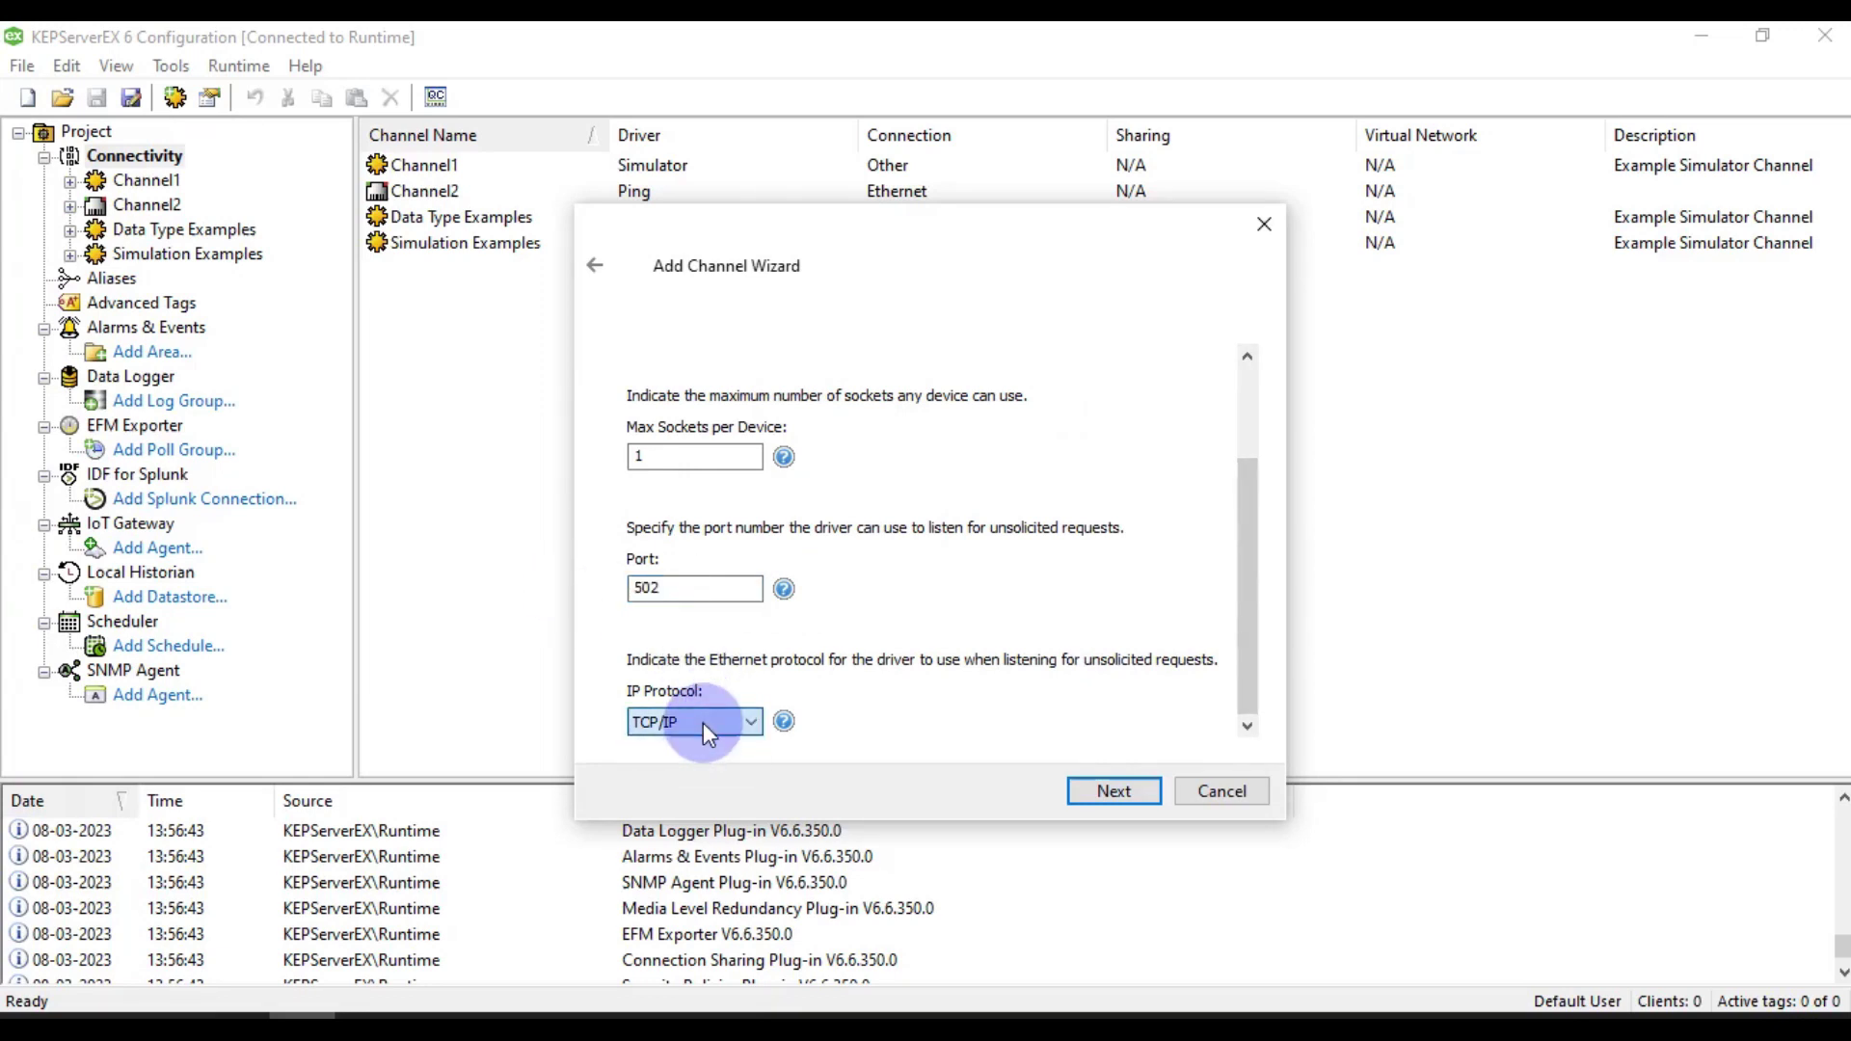
left_click(1109, 791)
left_click(1109, 791)
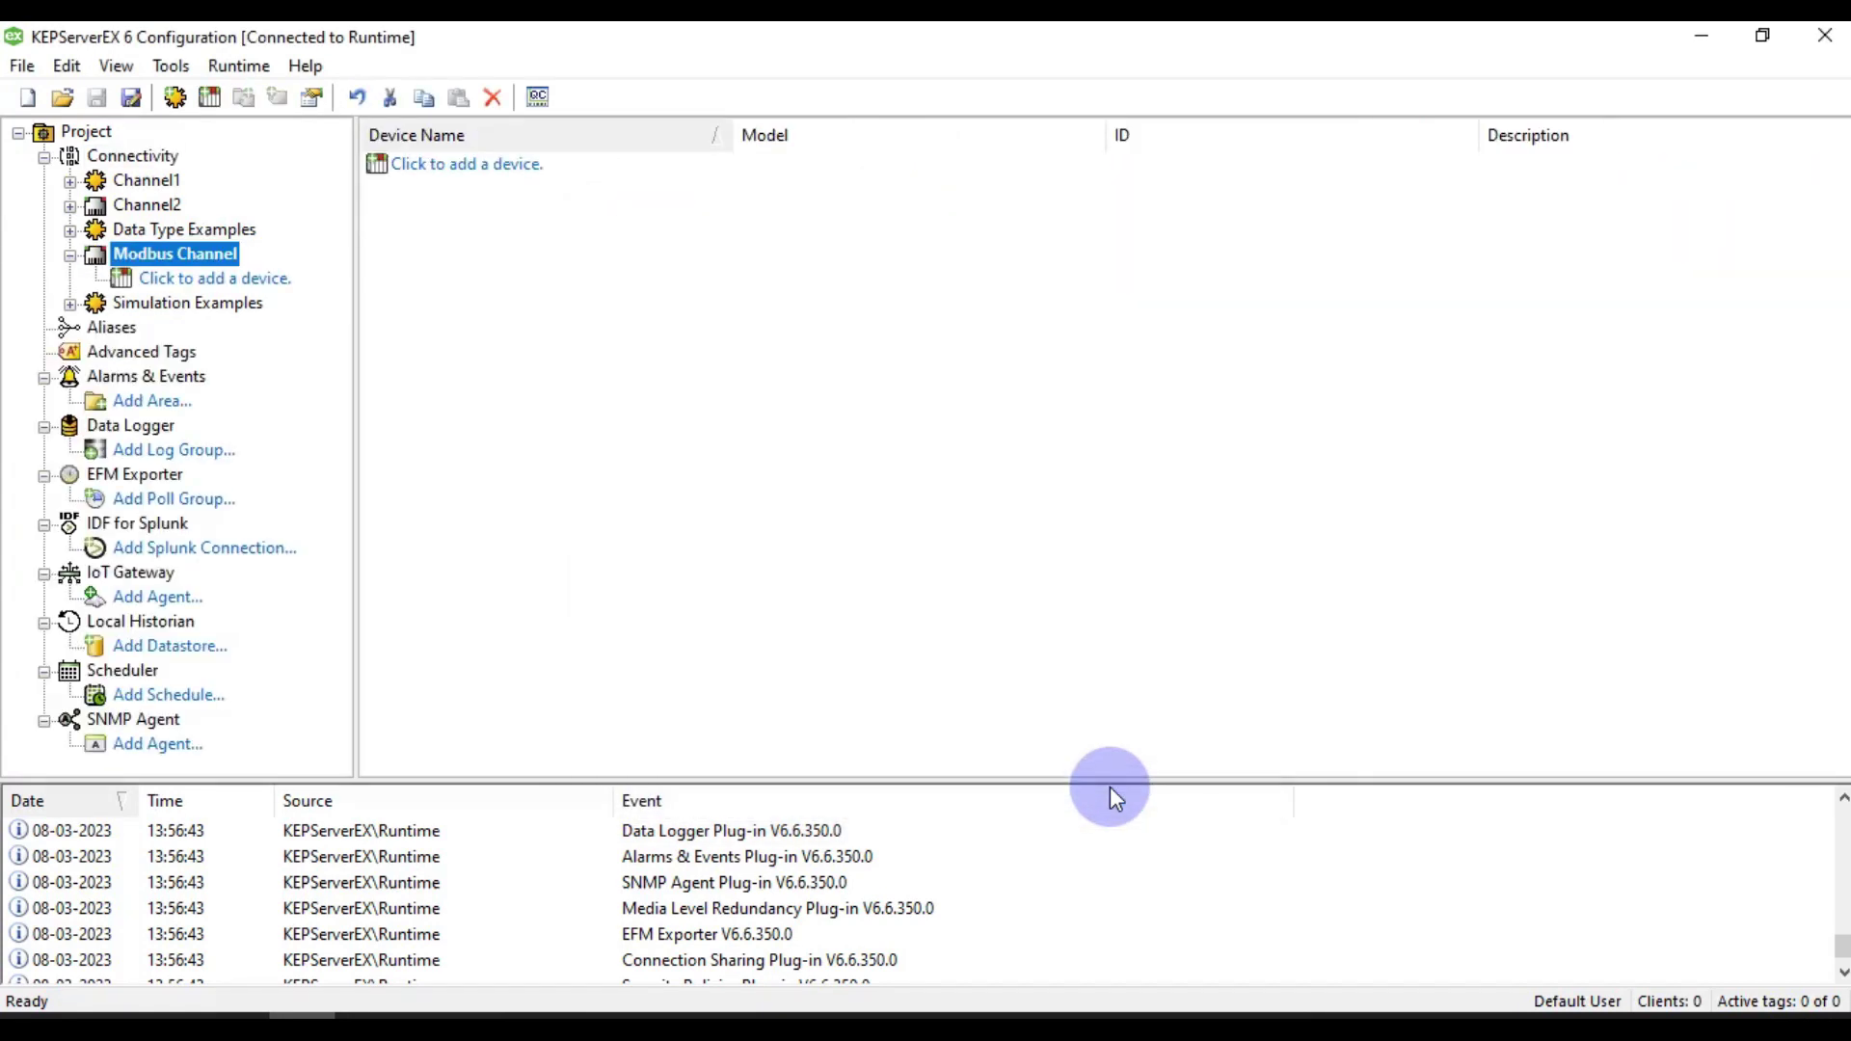
Add a device named Modbus Poll to Modbus Channel, keeping the default model.
left_click(235, 279)
type("Modbus PO")
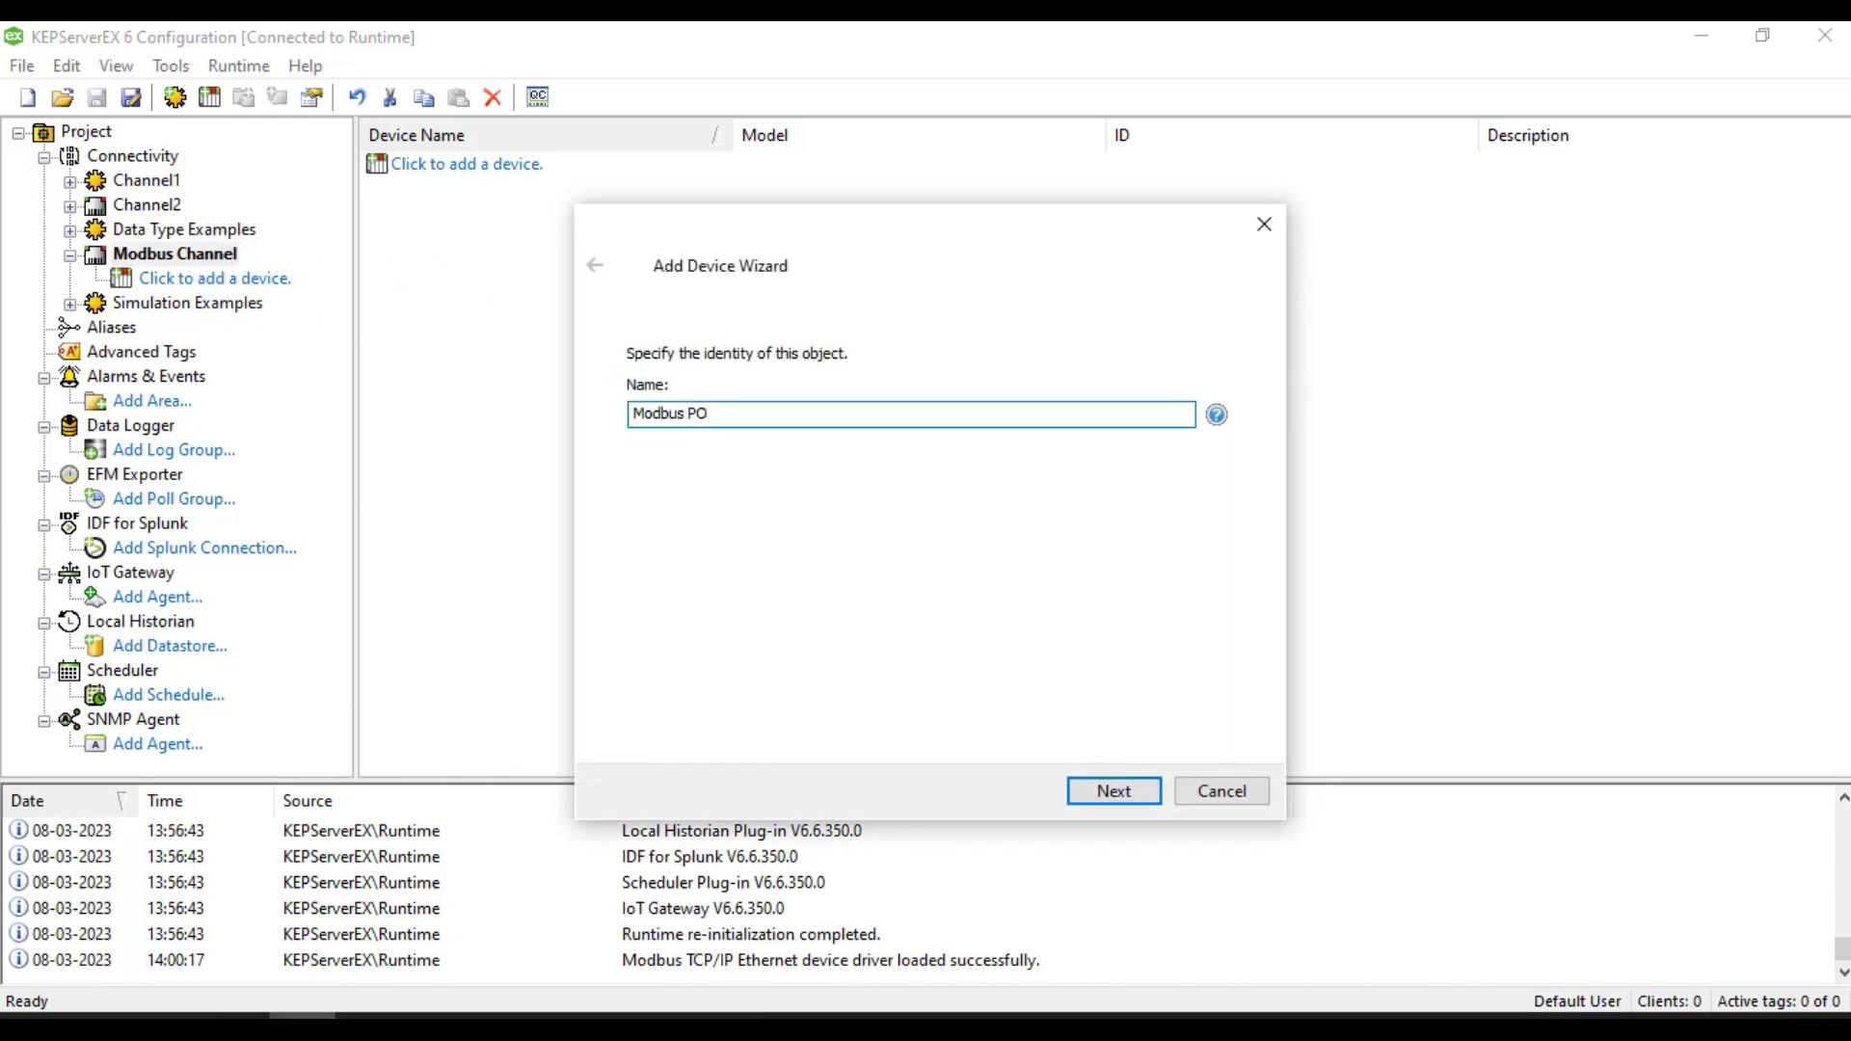
key("BackSpace")
type("oll")
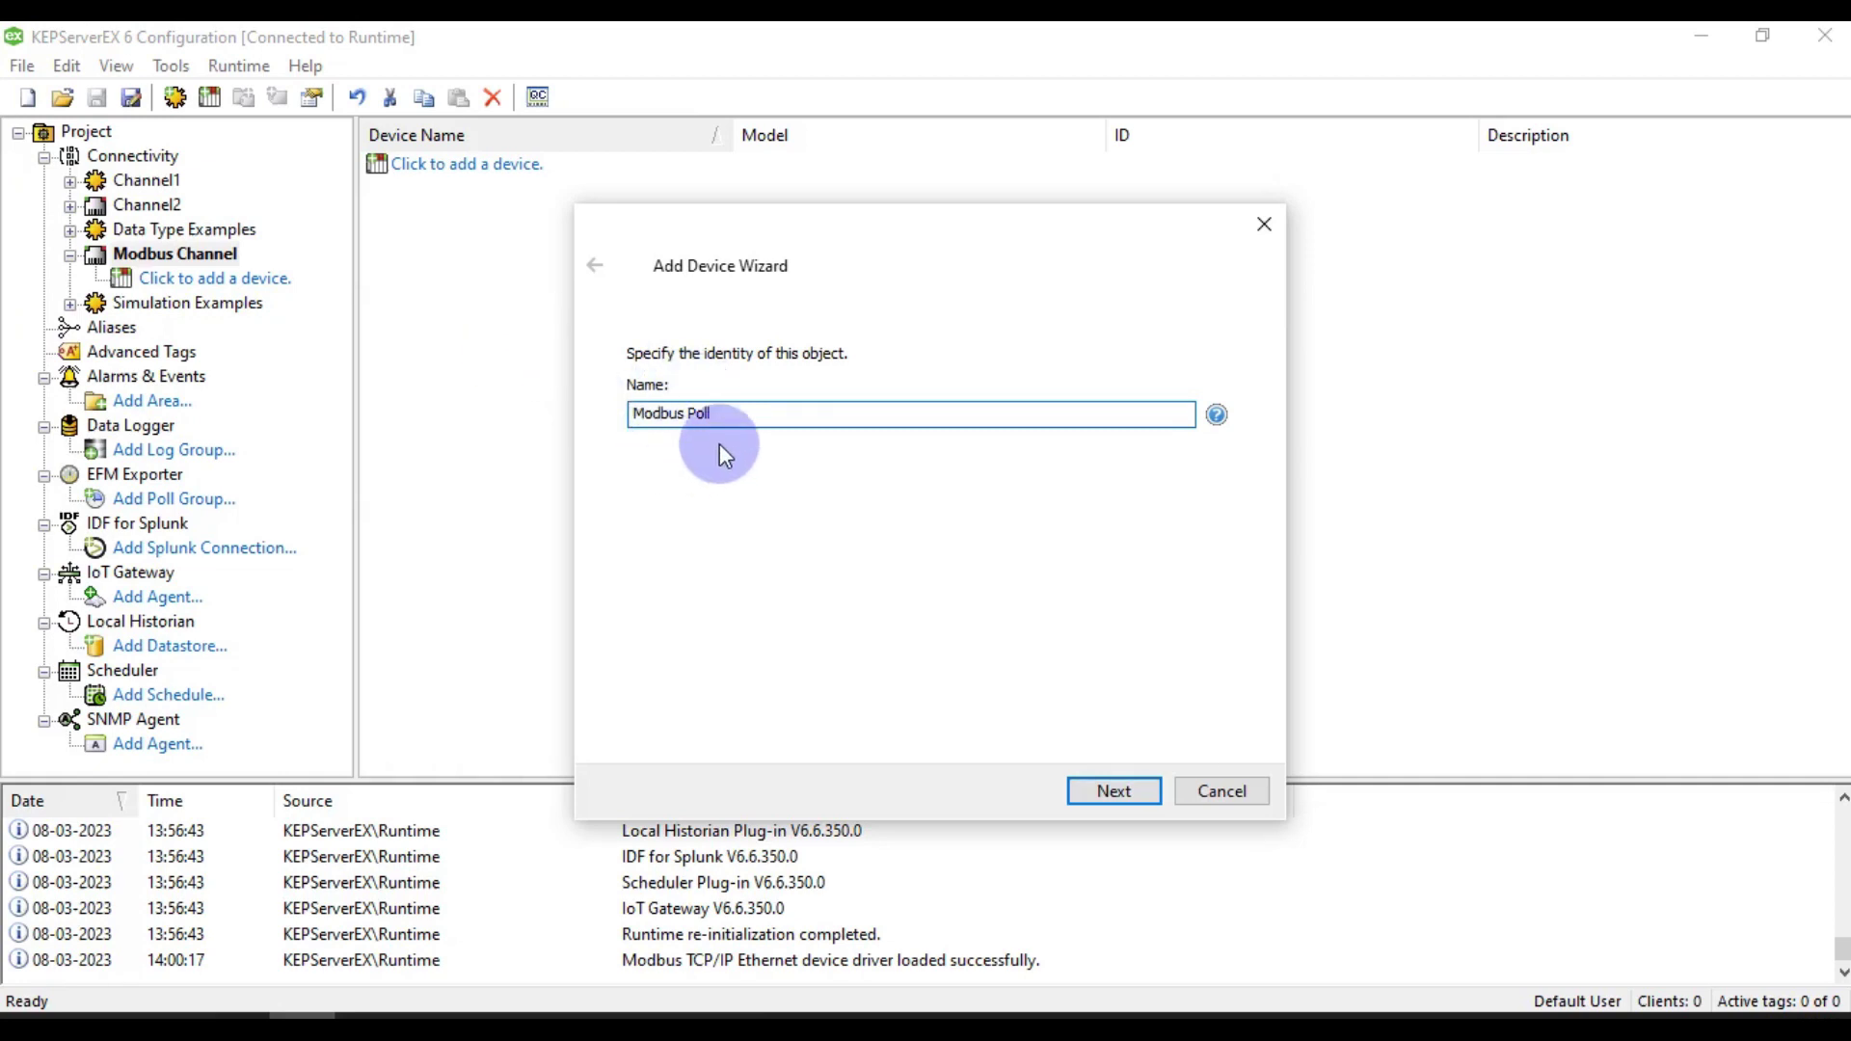
left_click_drag(756, 415, 611, 413)
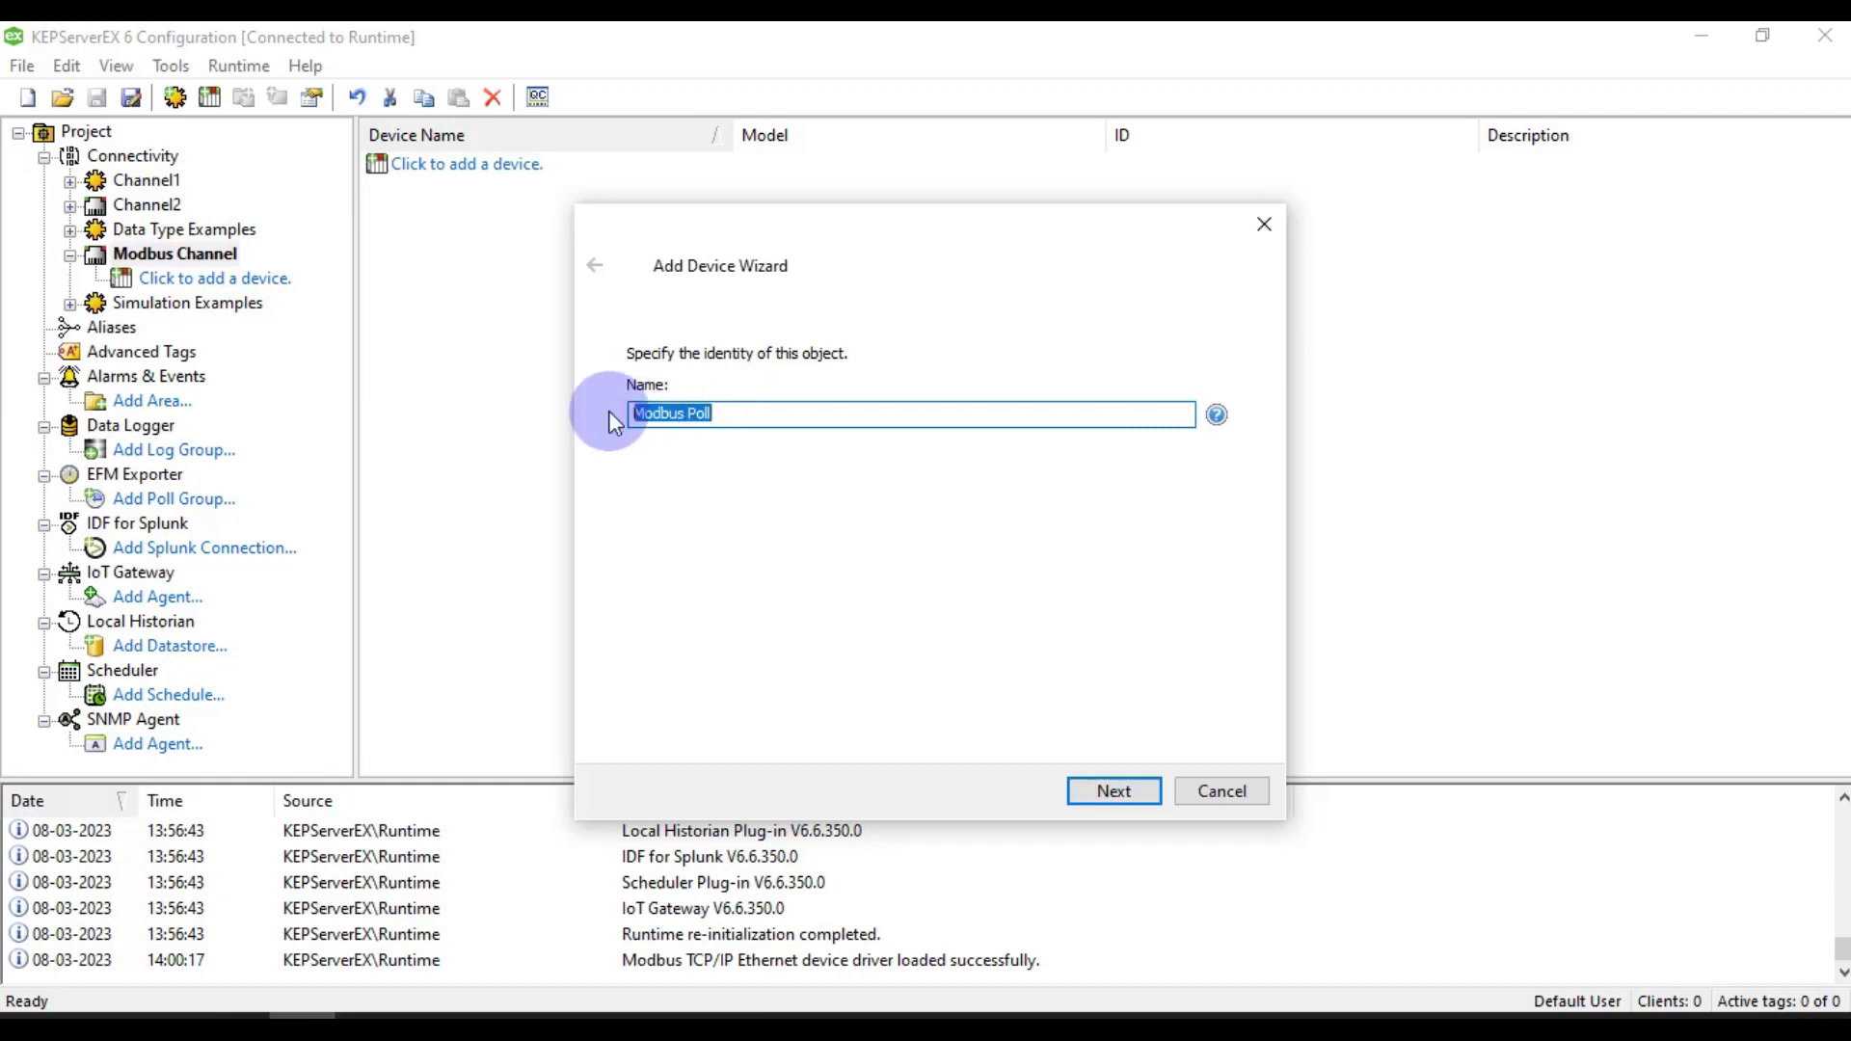
left_click(1099, 793)
left_click(1099, 791)
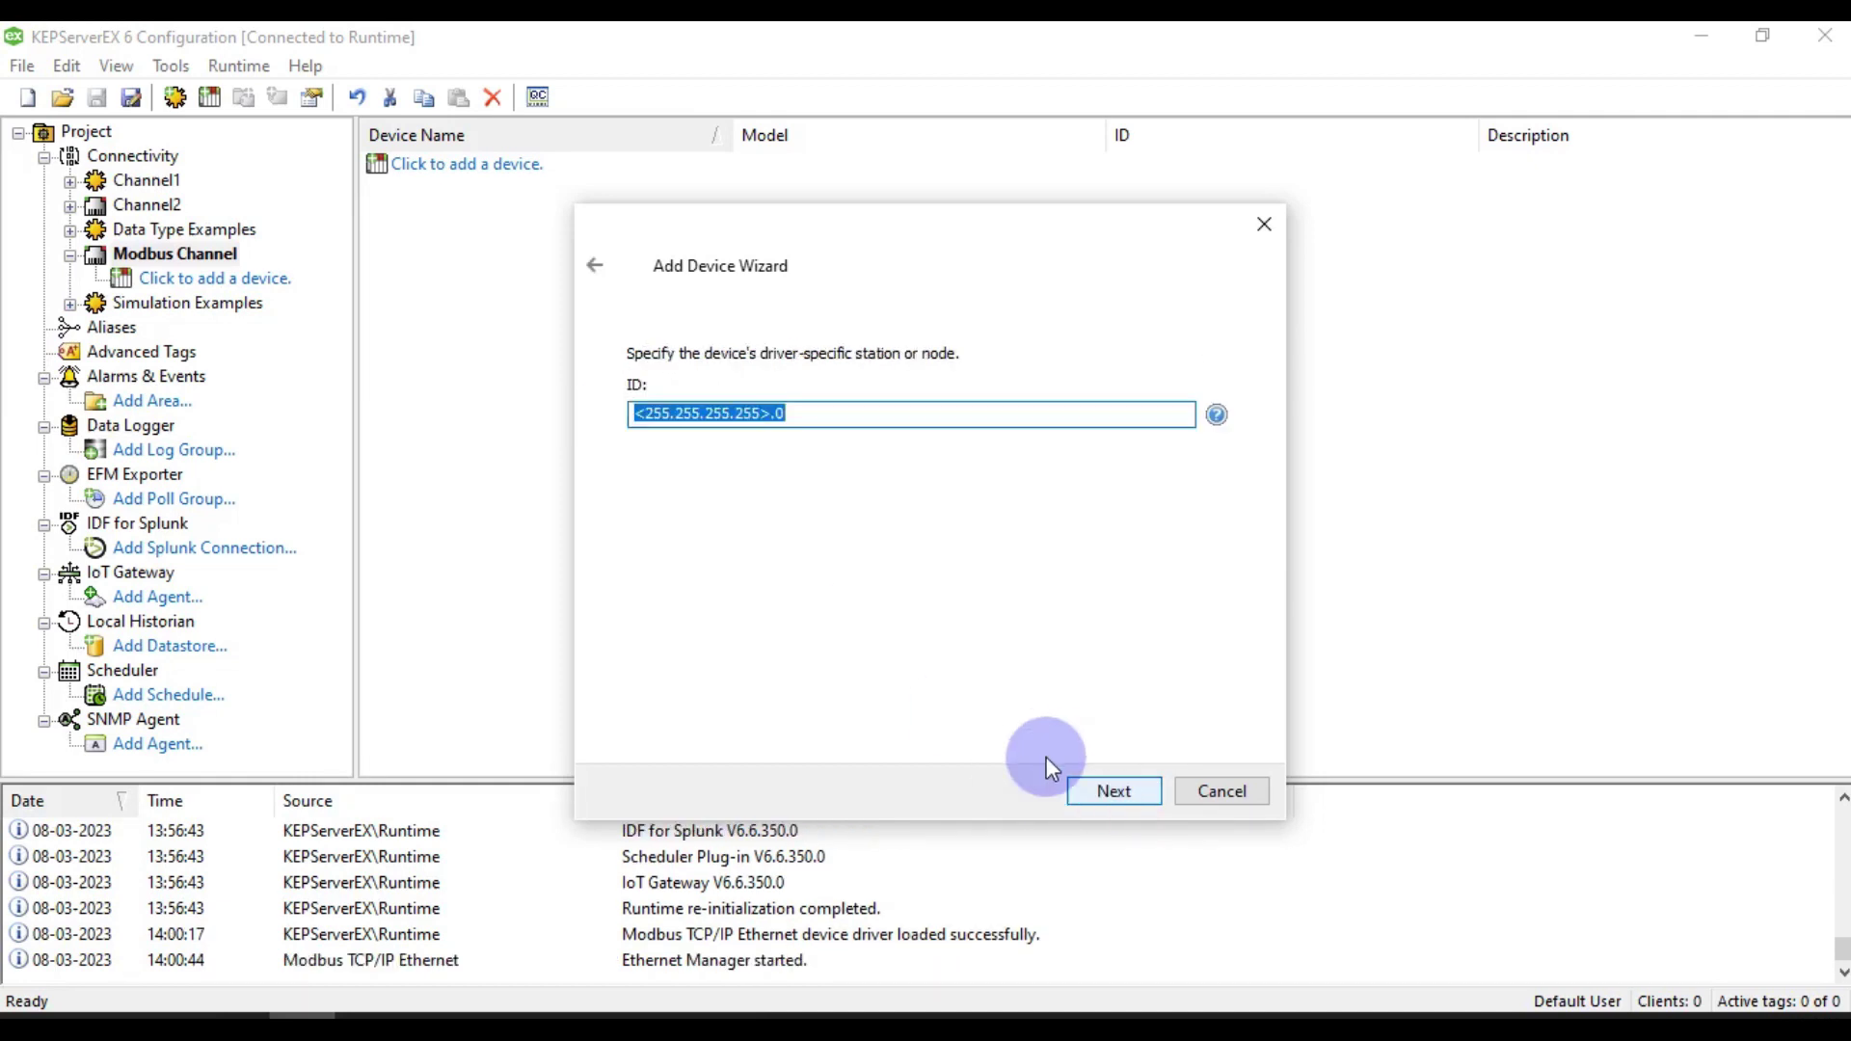
Set the device ID to 127.0.0.1.1.
key("Left")
key("shift+Right")
key("shift+Right")
key("shift+Right")
key("shift+Right")
key("shift+Right")
key("shift+Right")
key("shift+Right")
key("shift+Right")
key("shift+Right")
key("shift+Right")
key("shift+Right")
key("shift+Right")
key("shift+Right")
key("shift+Right")
key("shift+Right")
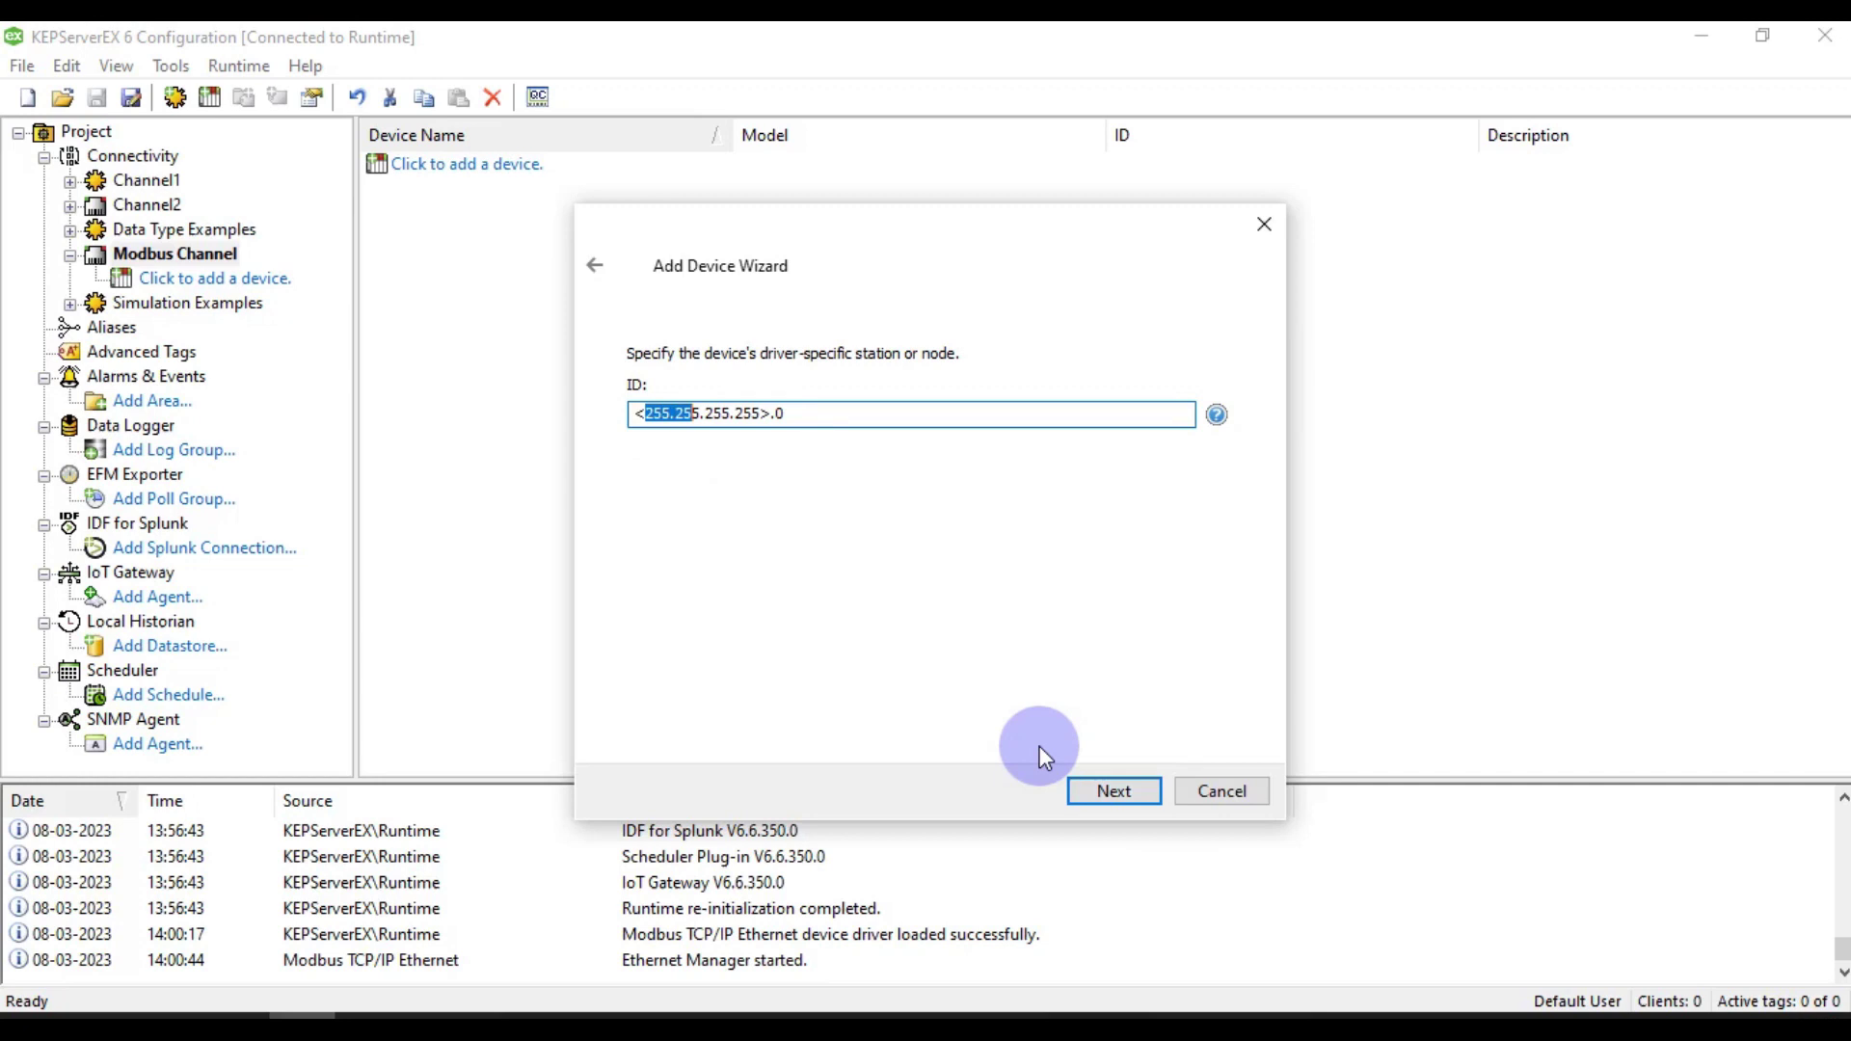
type("127.0.0.1")
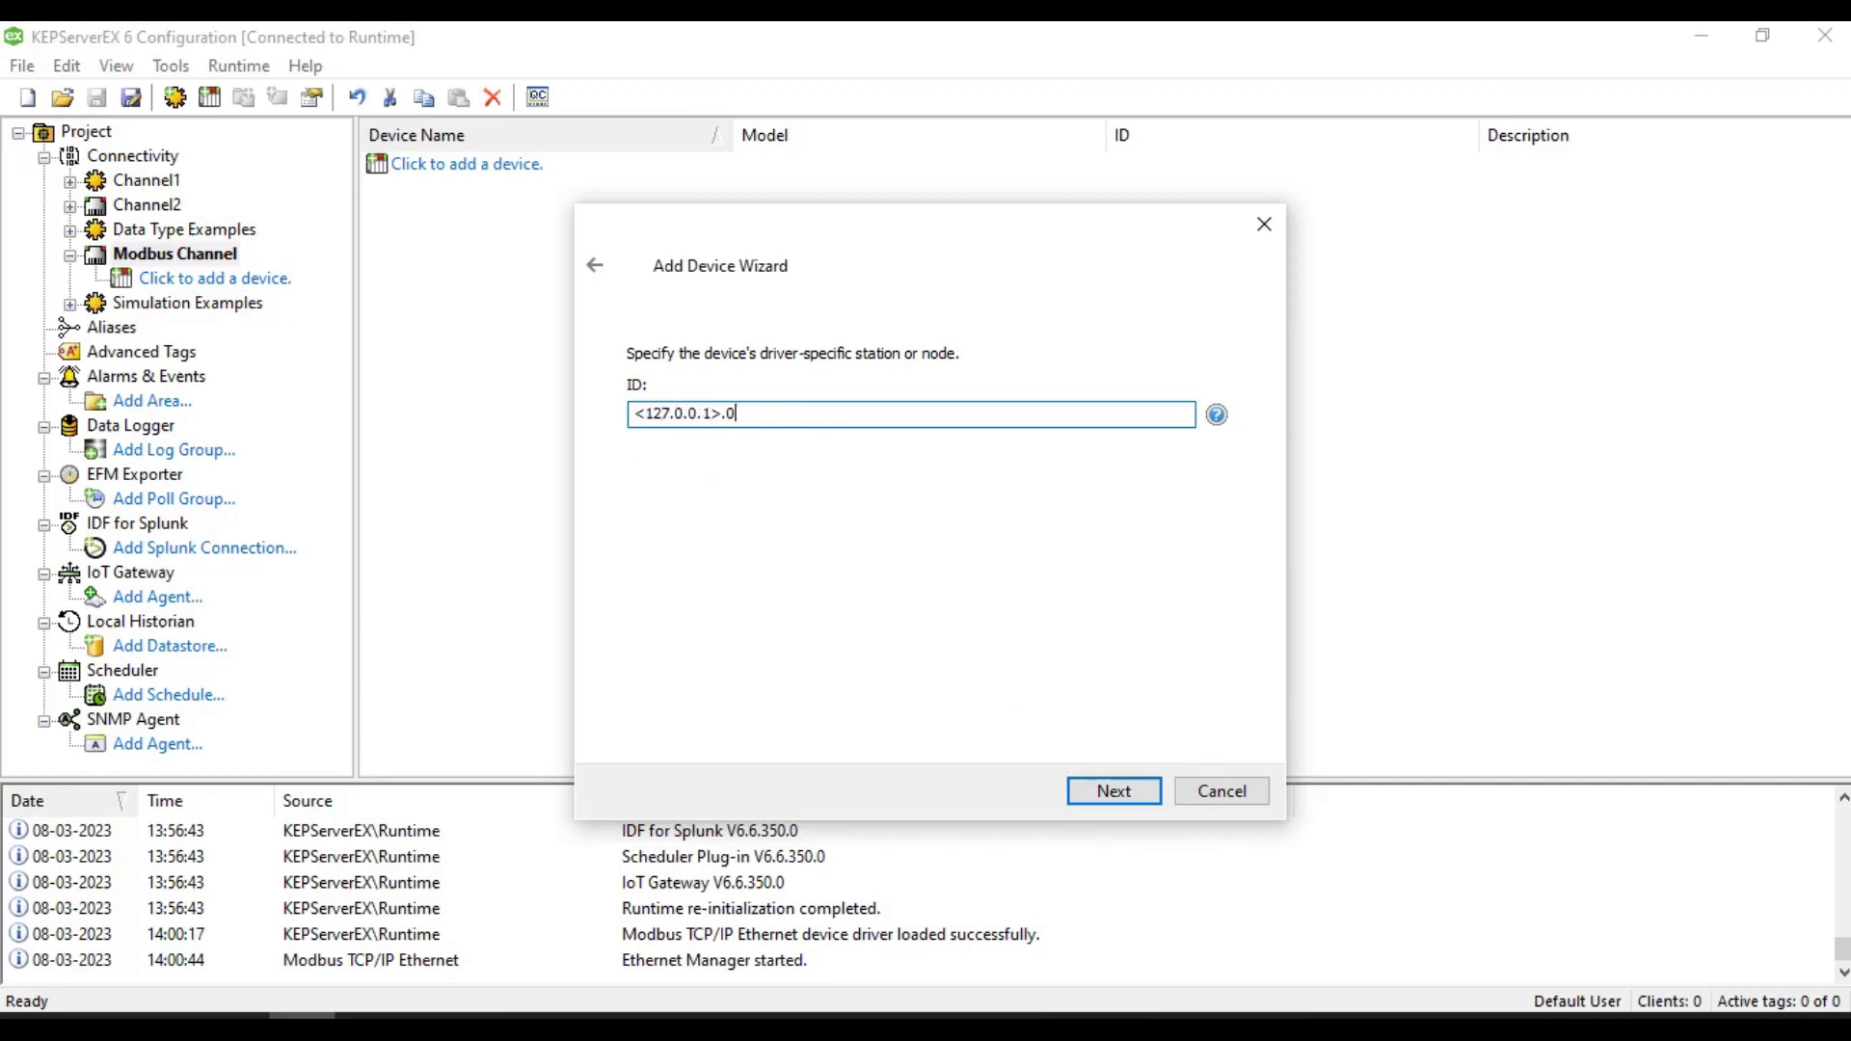
key("BackSpace")
type("1")
left_click(1109, 791)
Accept the remaining wizard defaults, finish the device, and enlarge the tag view.
left_click(1114, 793)
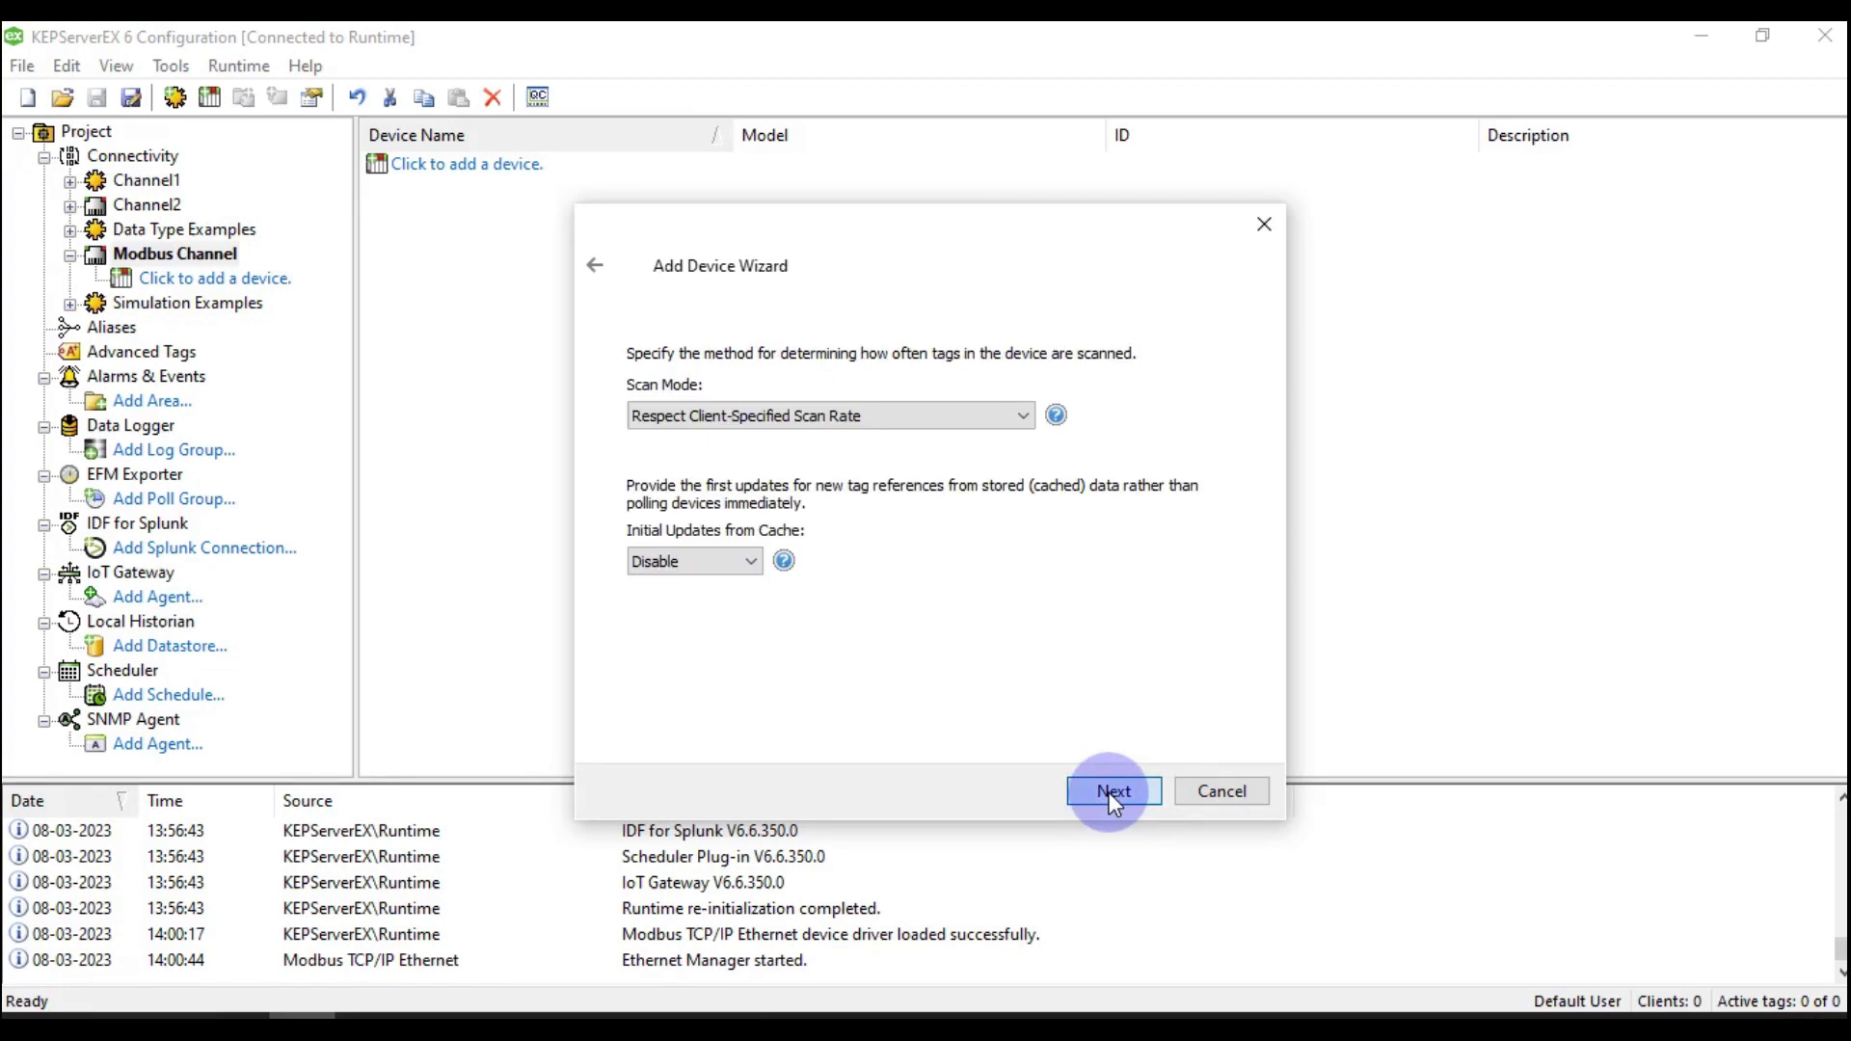
left_click(1113, 792)
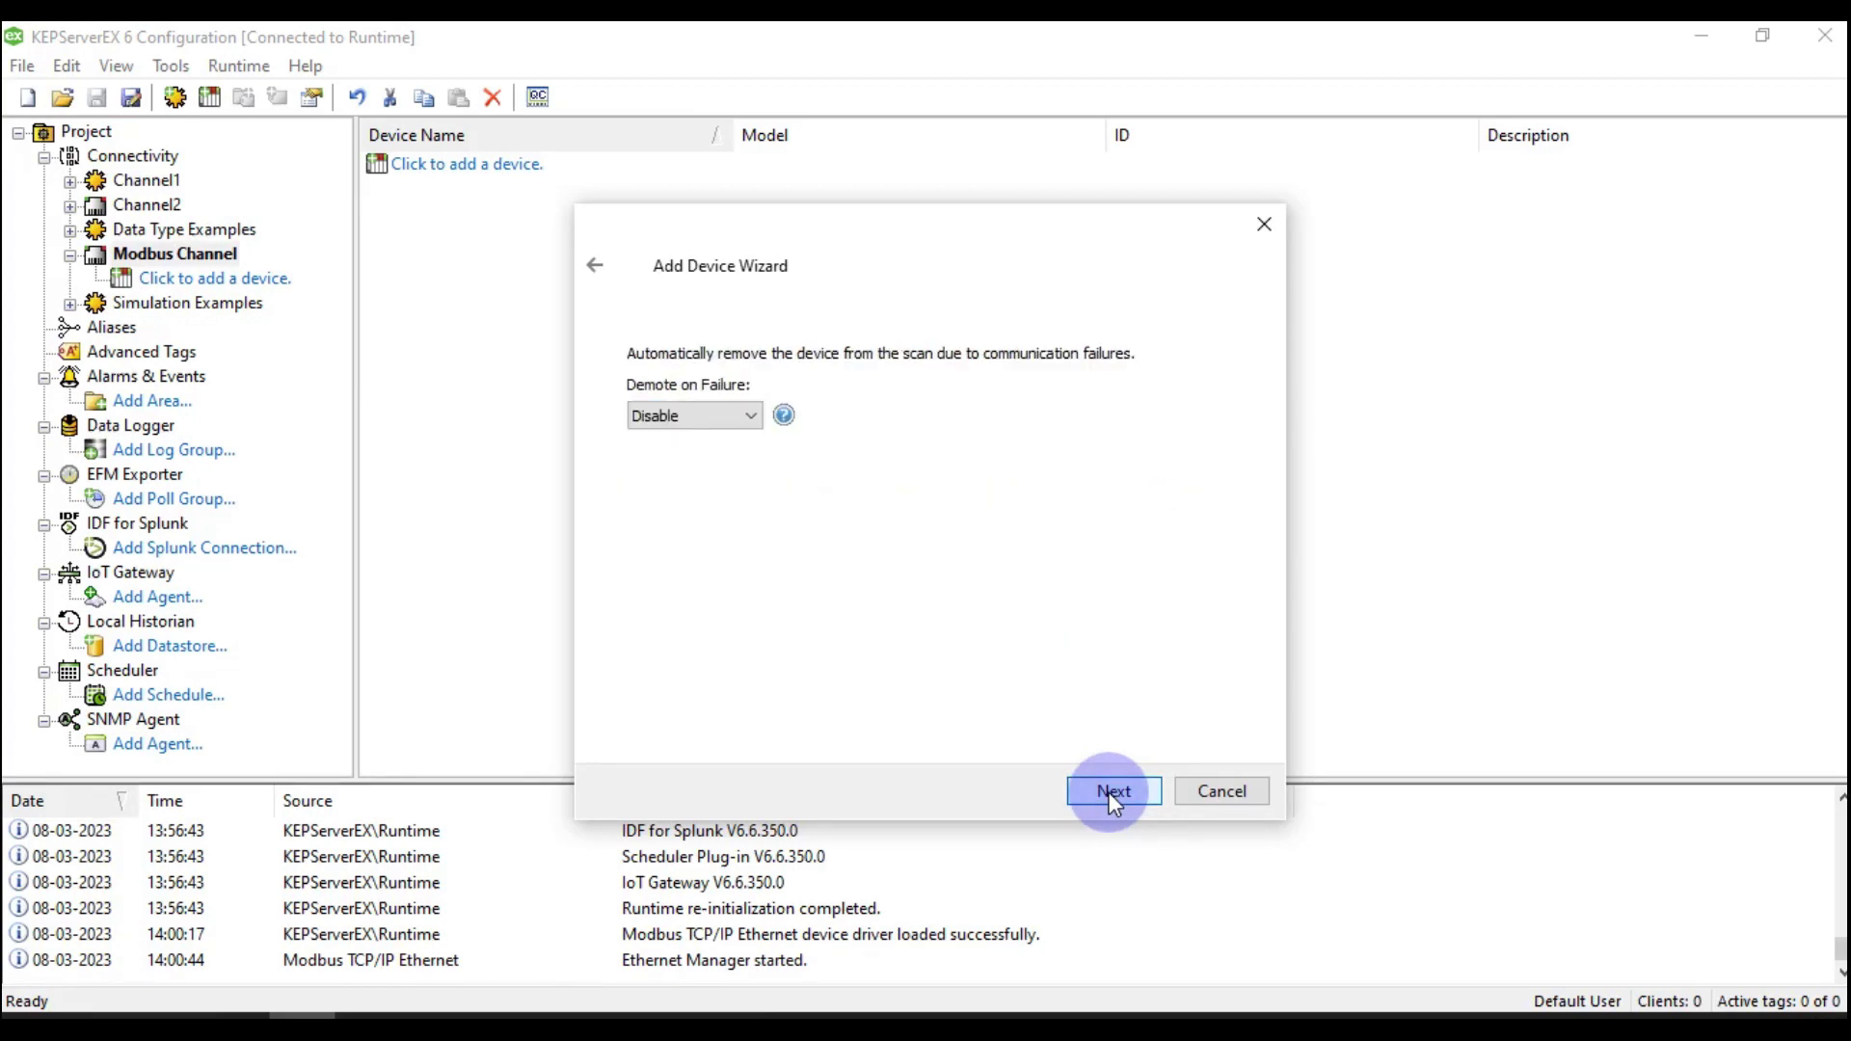
left_click(1113, 792)
left_click(1114, 792)
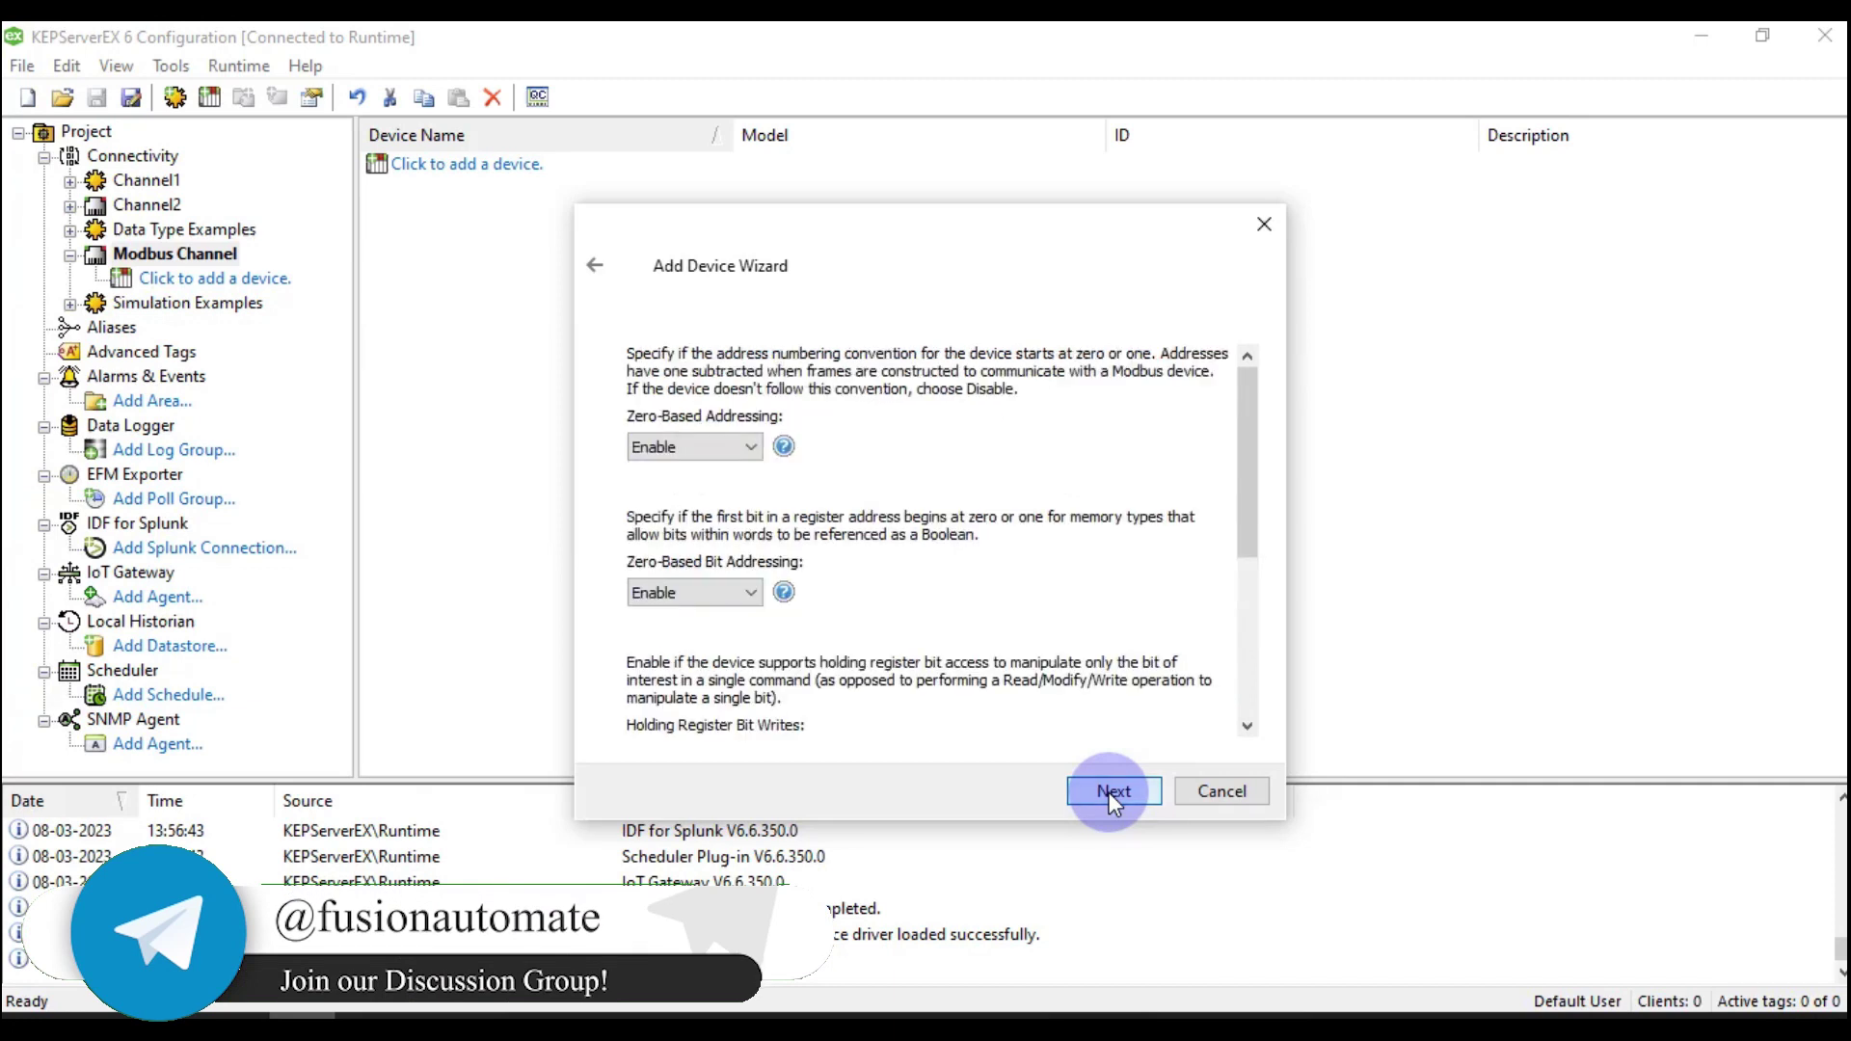
left_click(1113, 793)
left_click(1114, 792)
left_click(1114, 792)
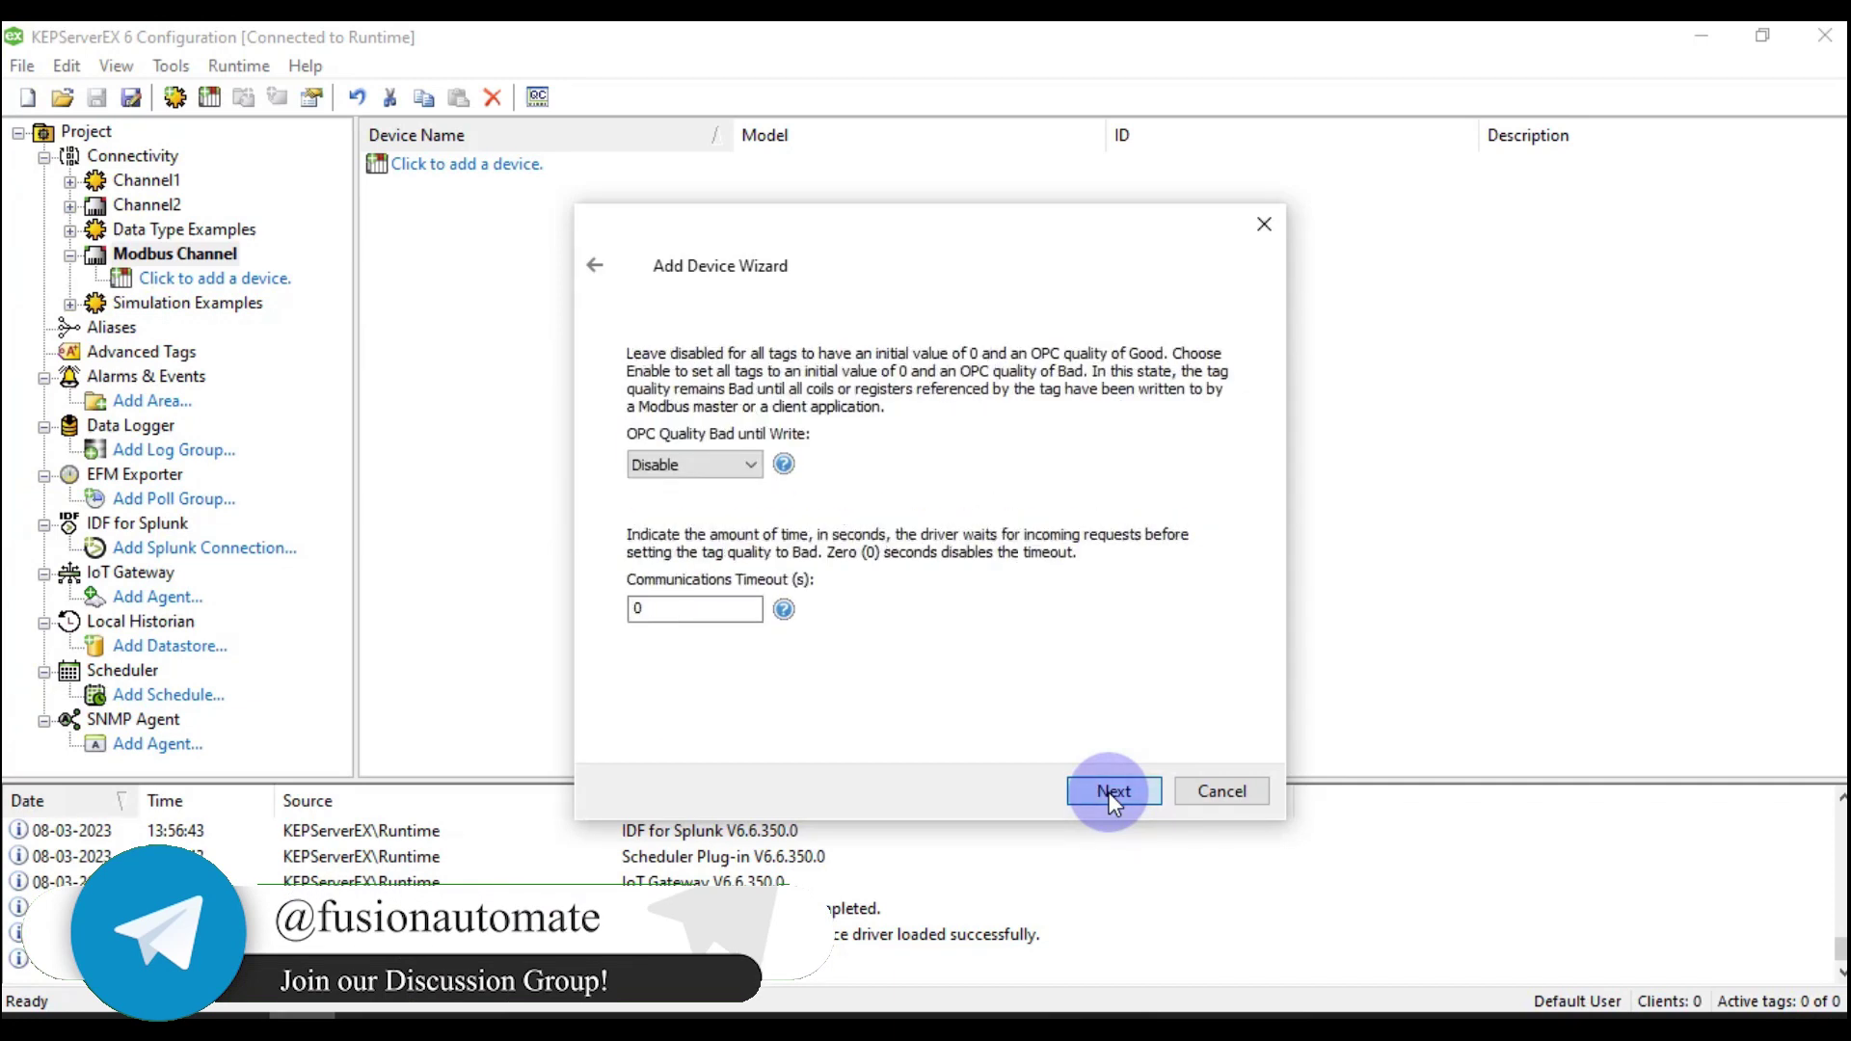
left_click(1114, 793)
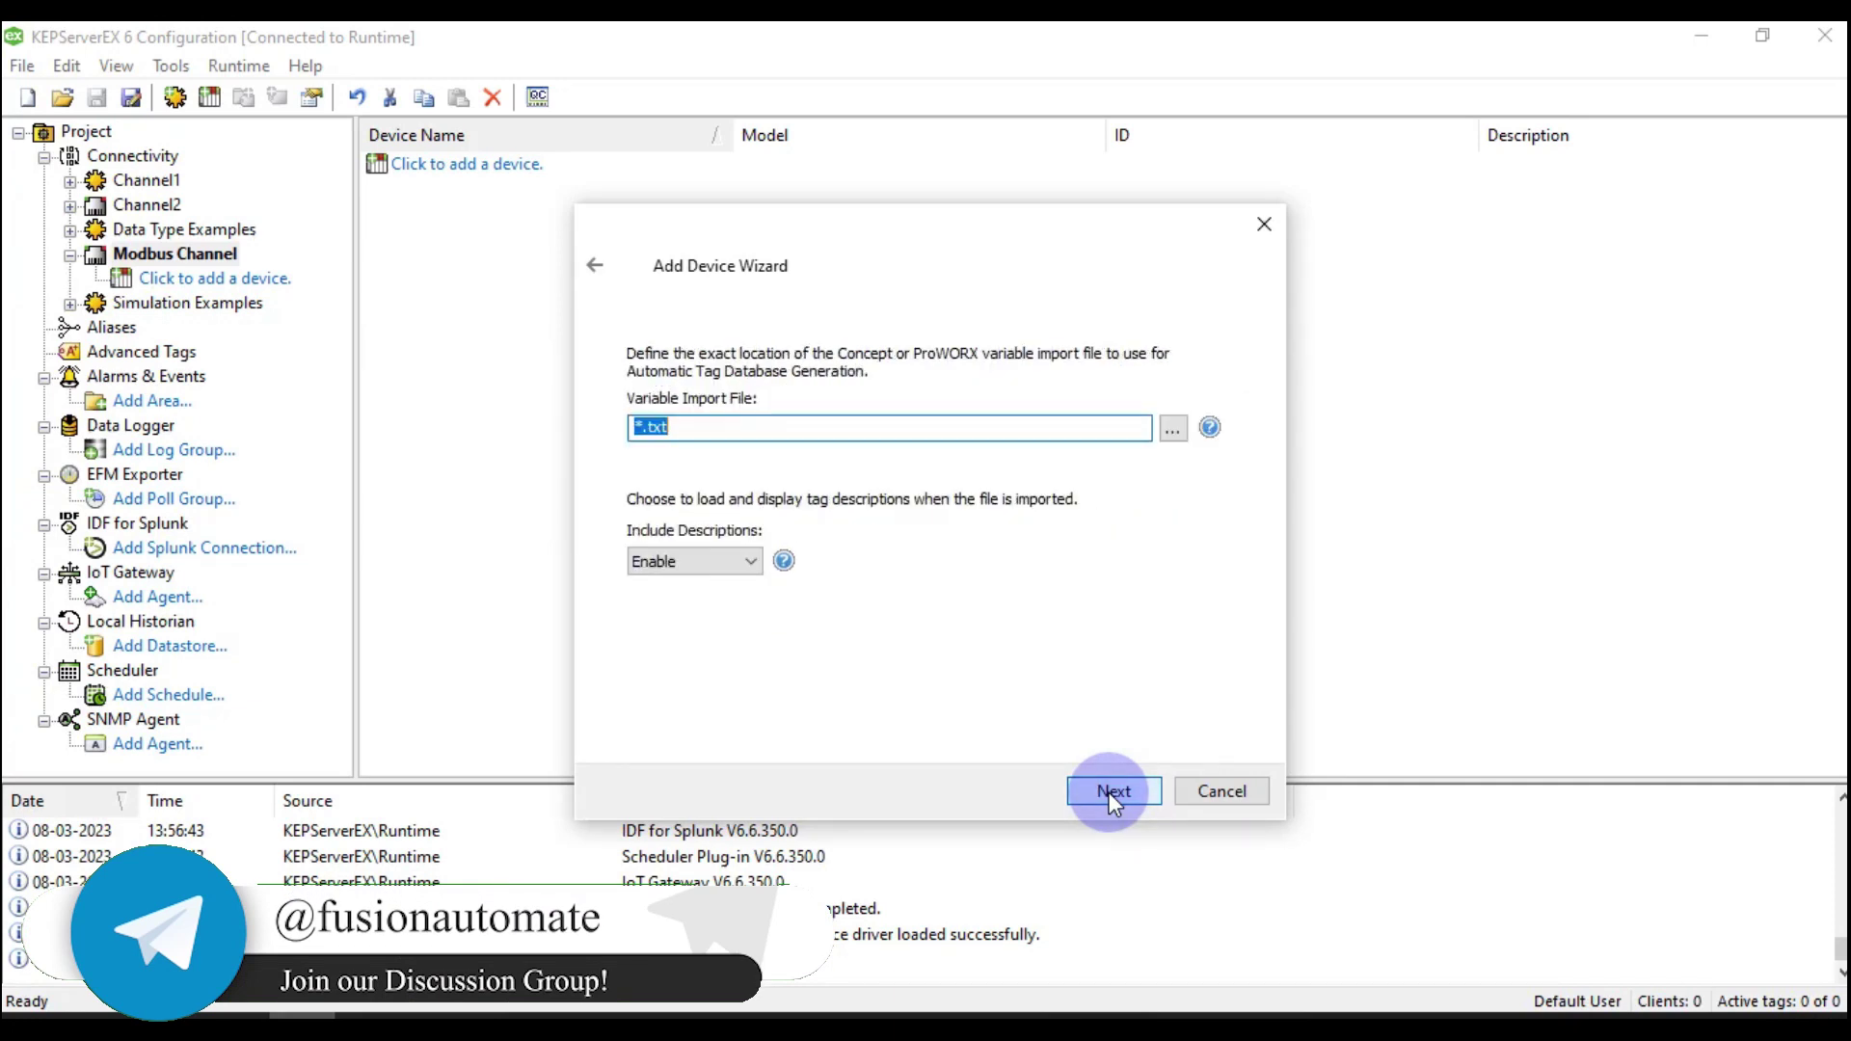
left_click(1114, 792)
left_click(1113, 792)
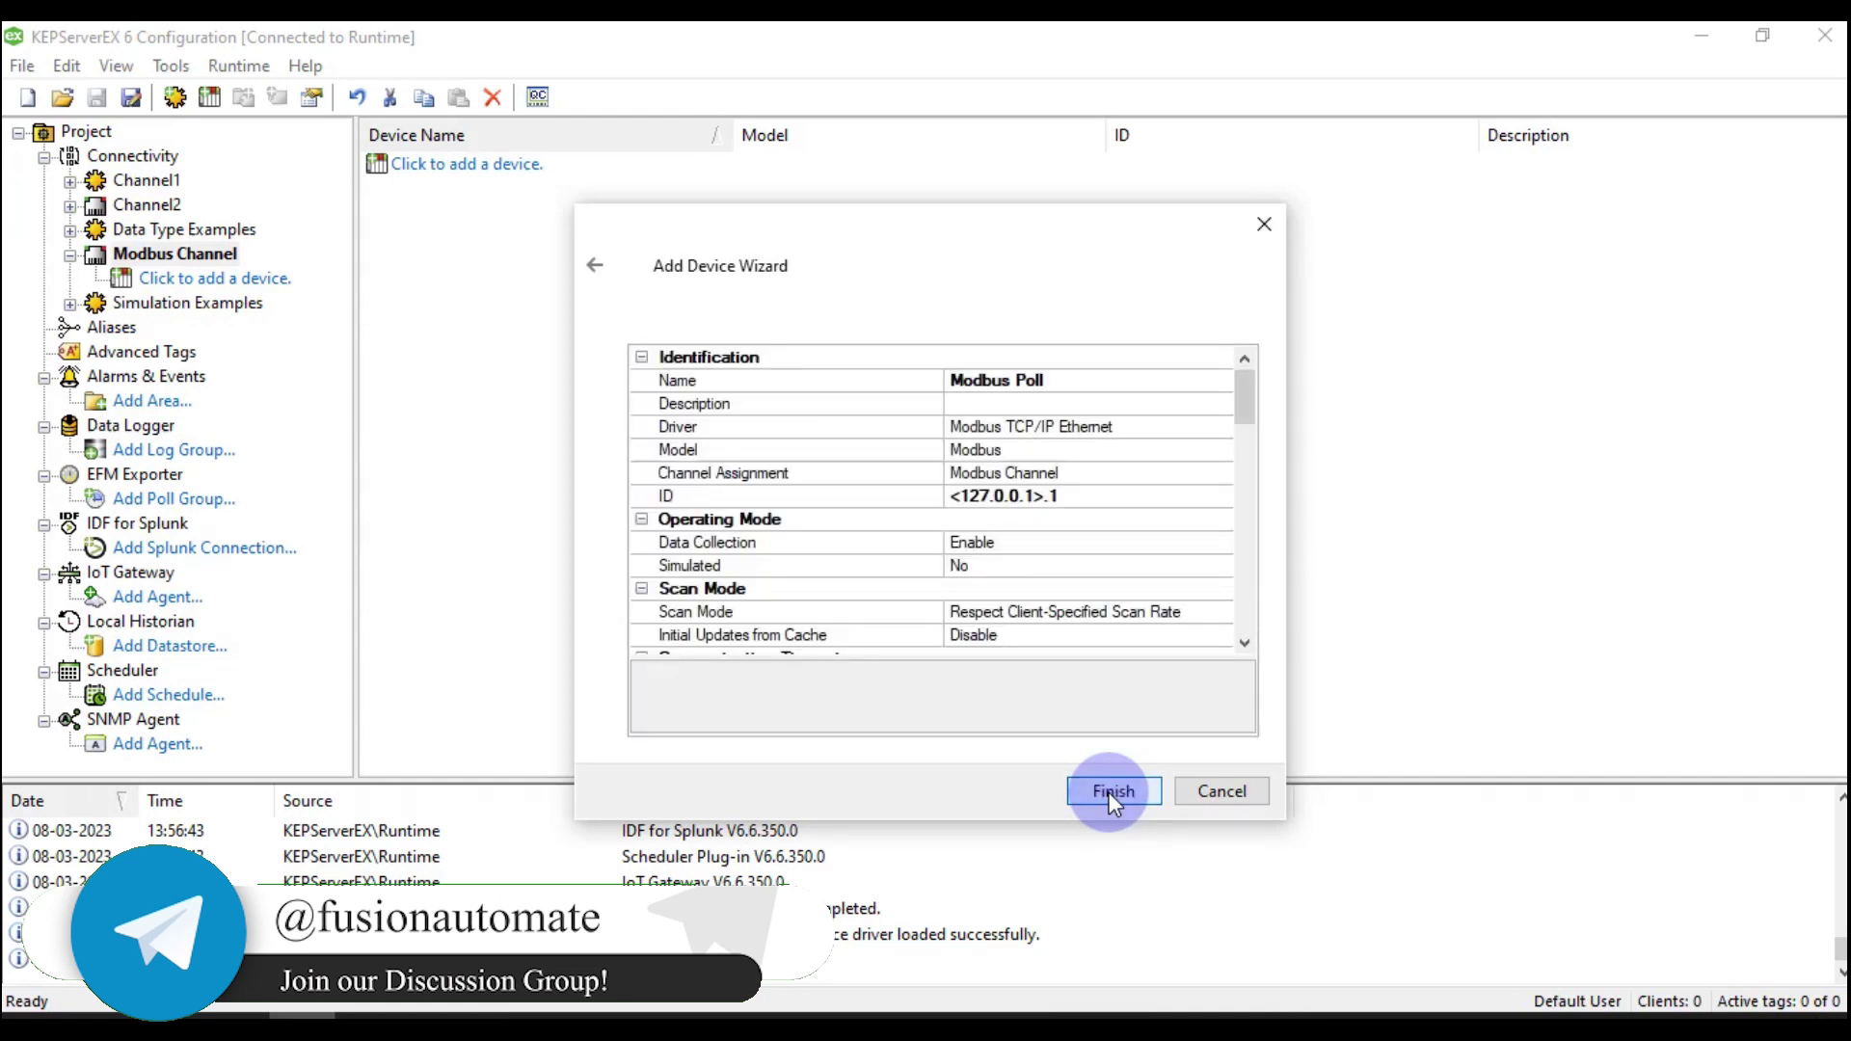
left_click(1114, 796)
left_click_drag(959, 779, 987, 617)
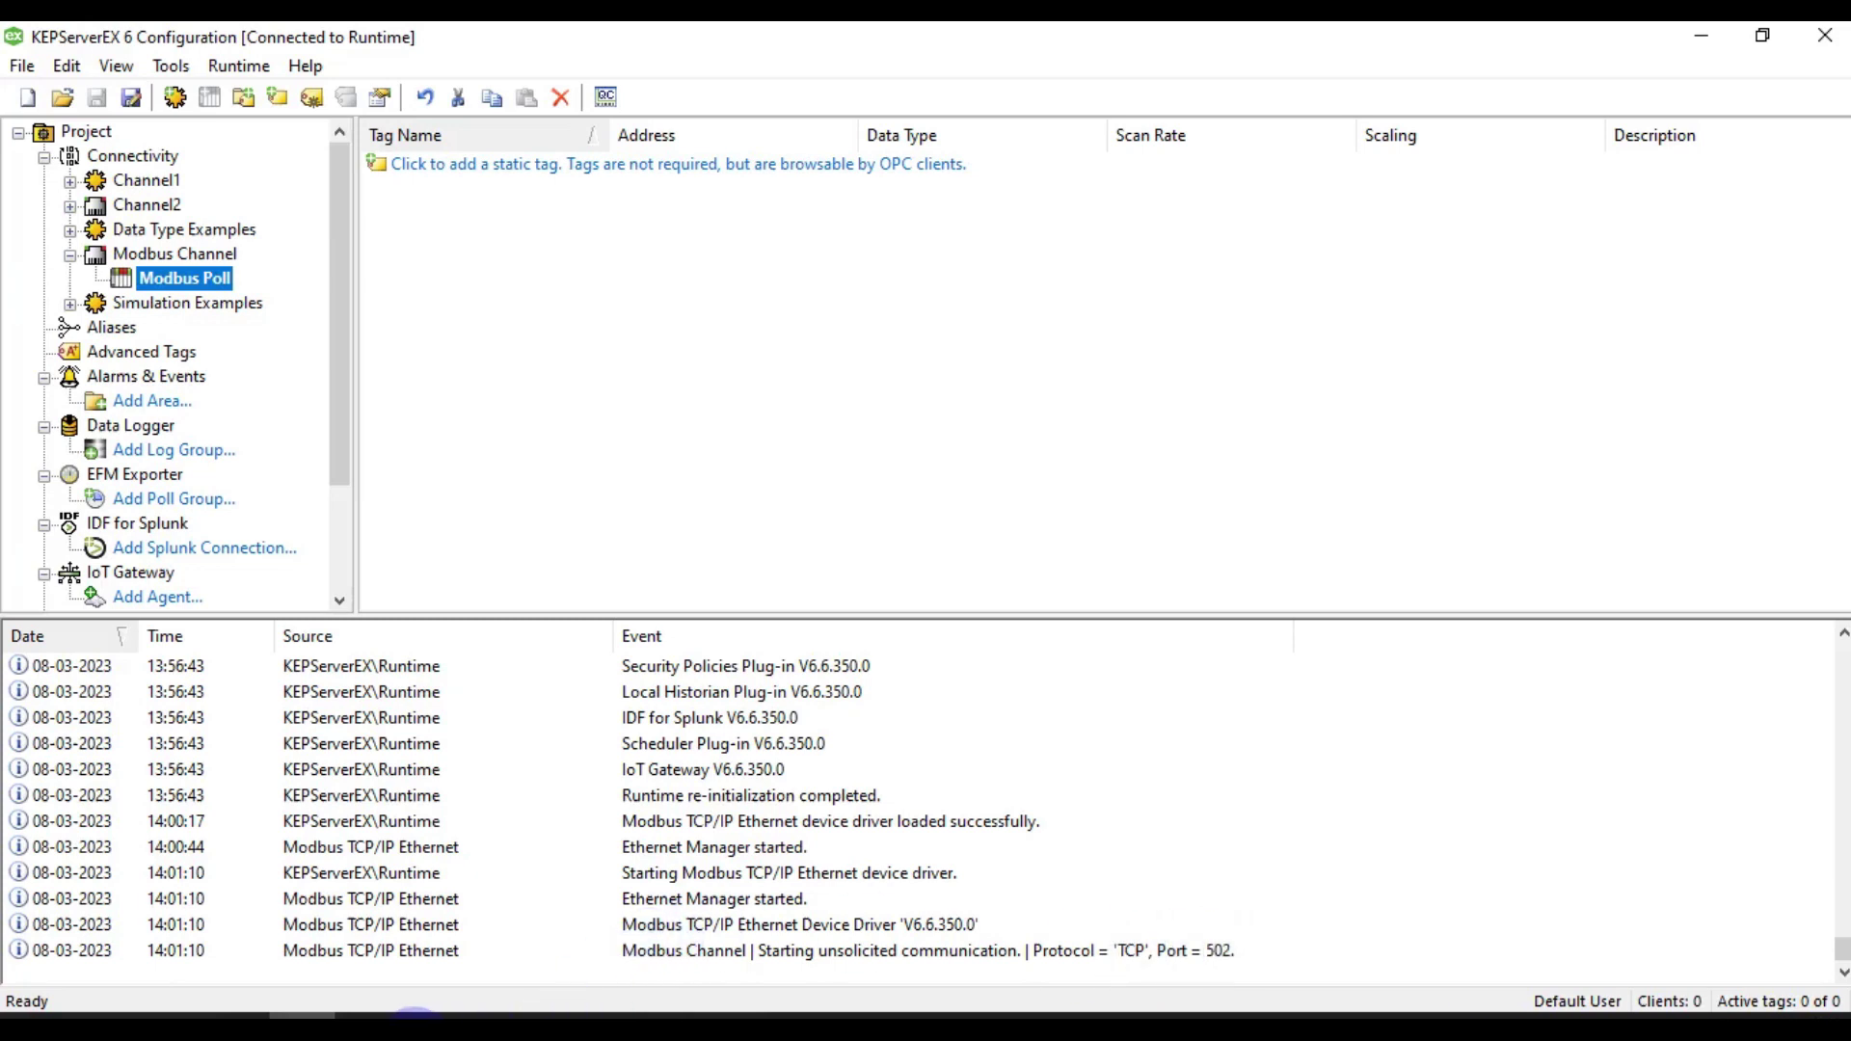
Switch Mbpoll1's read/write definition to function 01 Read Coils, keeping quantity 10.
left_click(388, 1026)
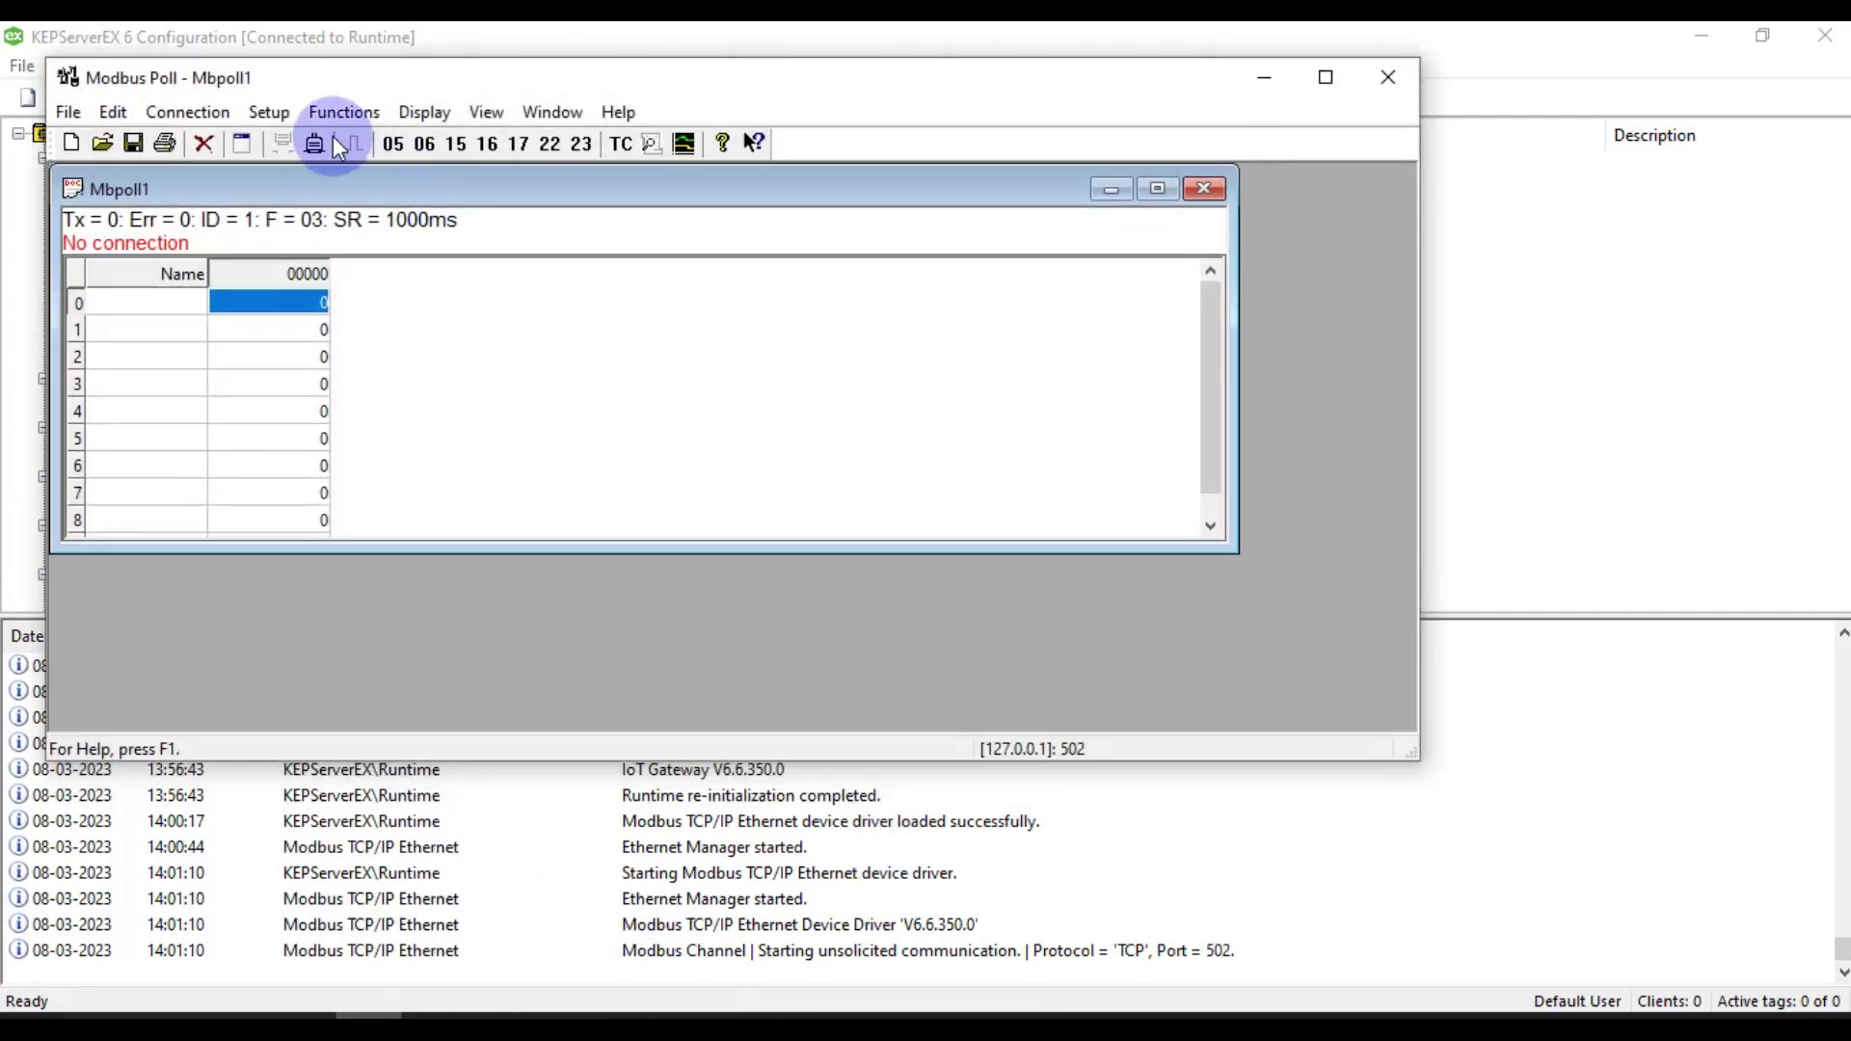
left_click(278, 110)
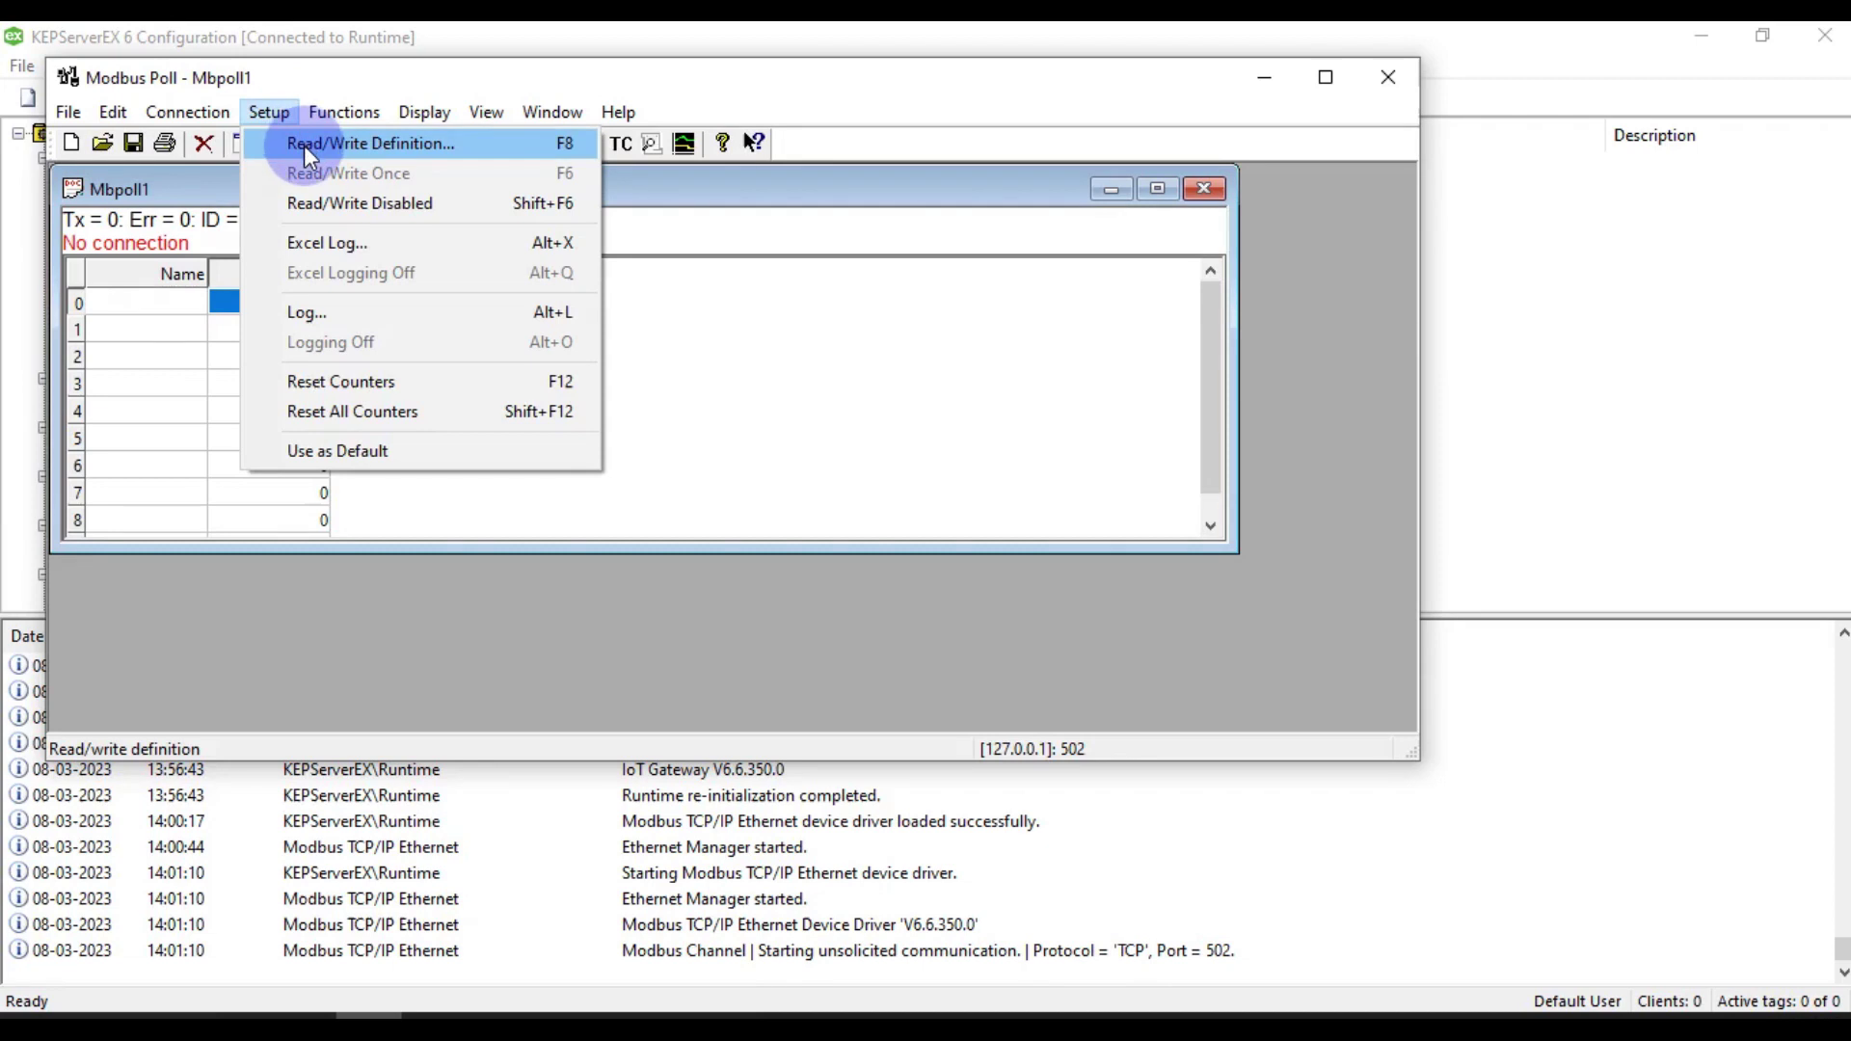
left_click(344, 150)
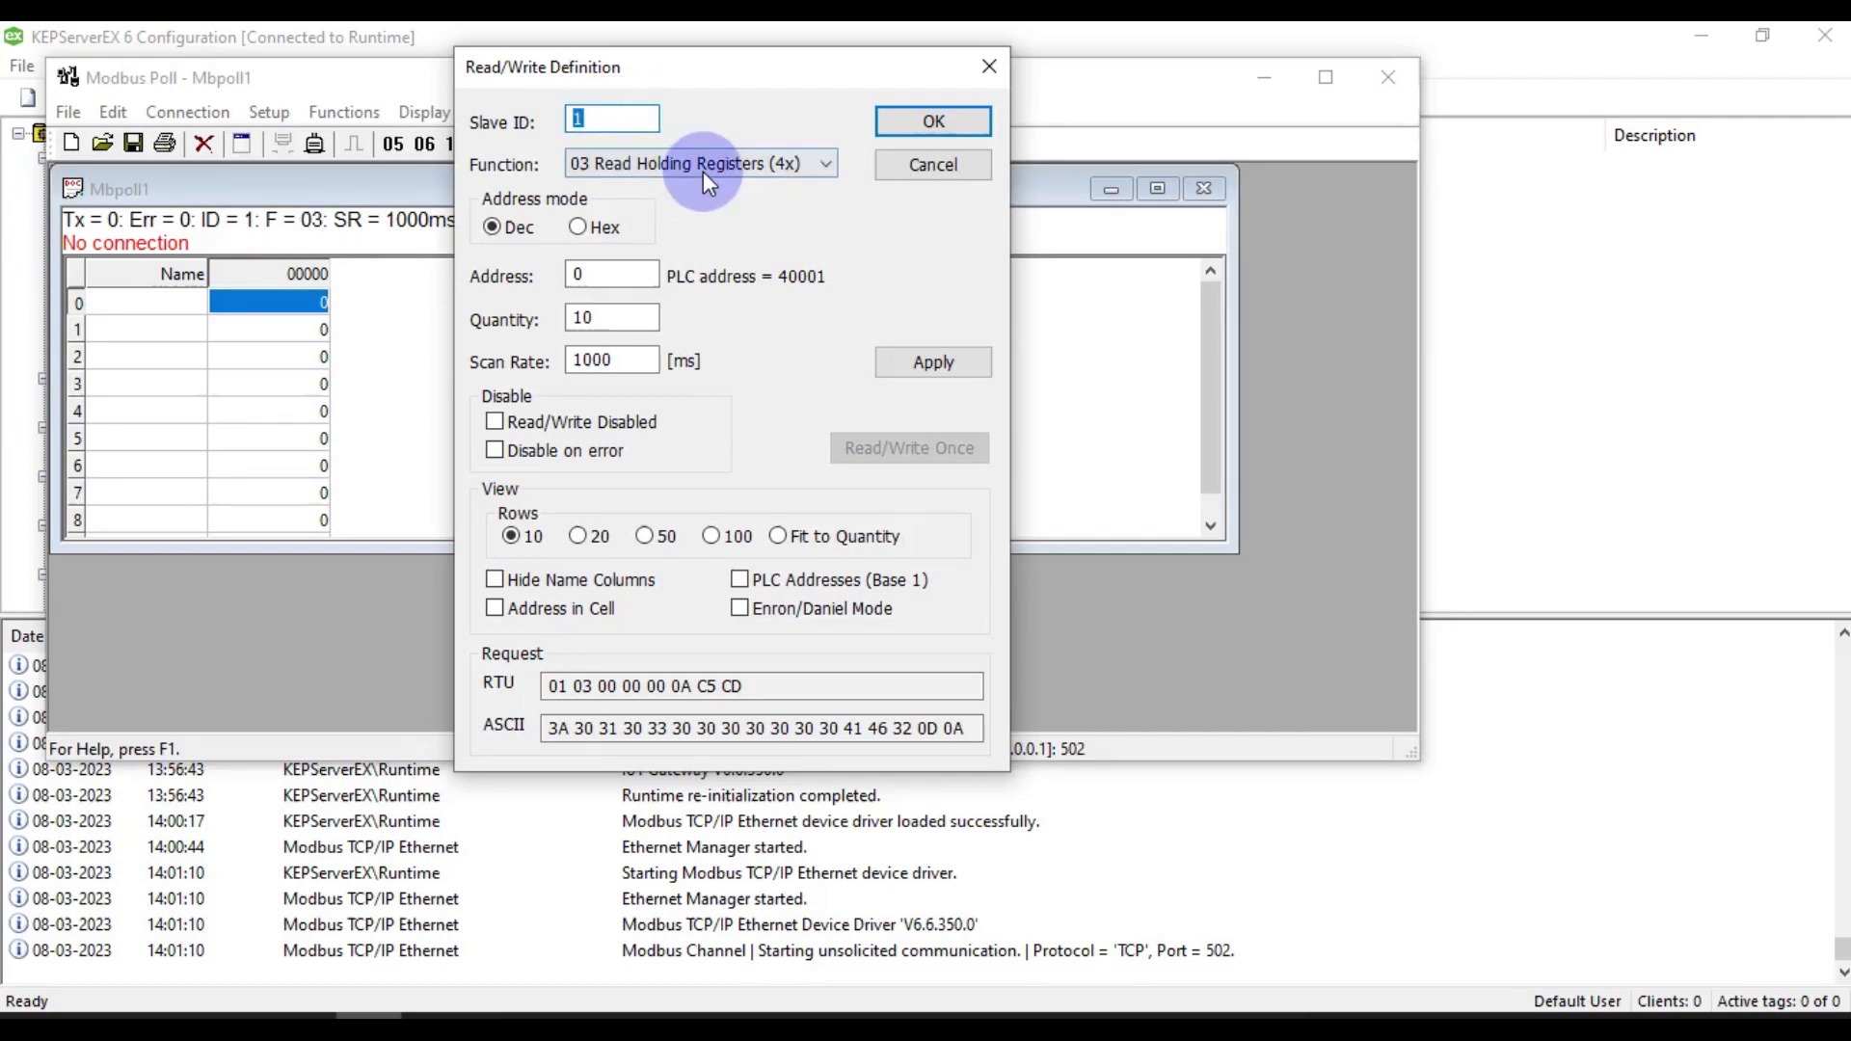
left_click(703, 171)
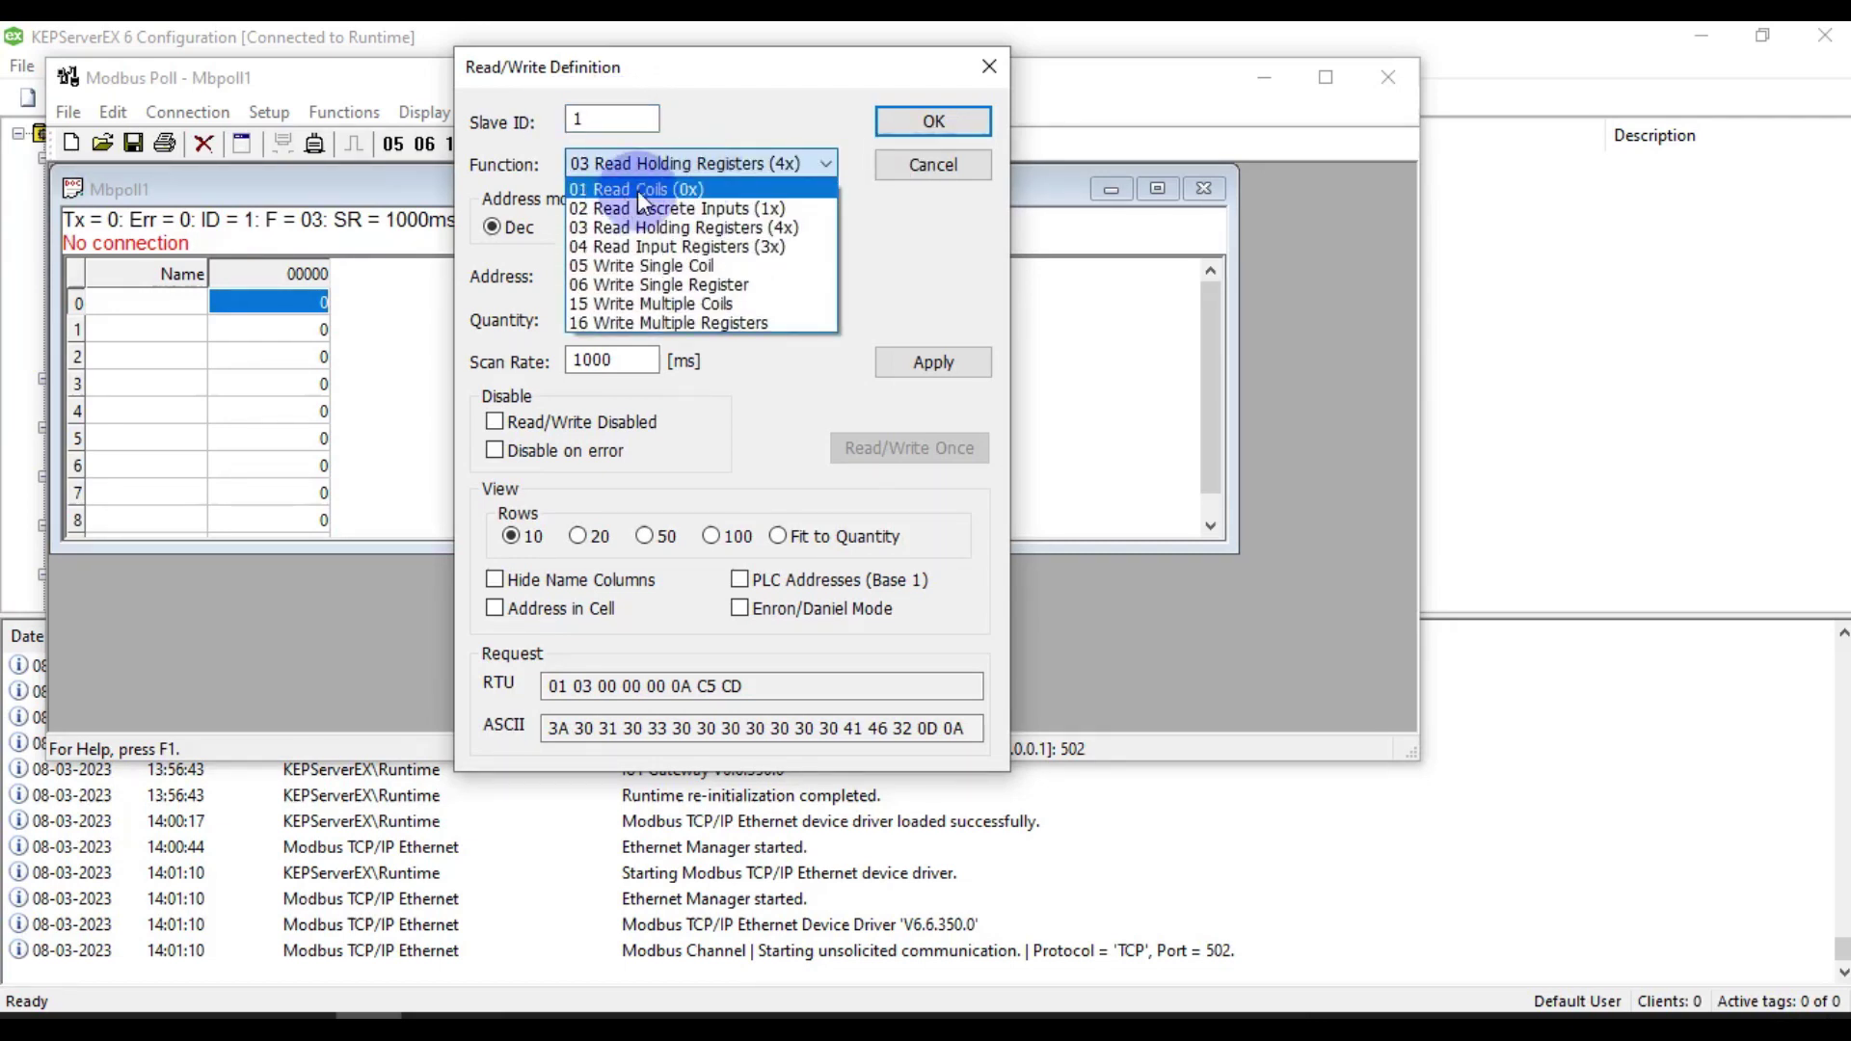
left_click(638, 189)
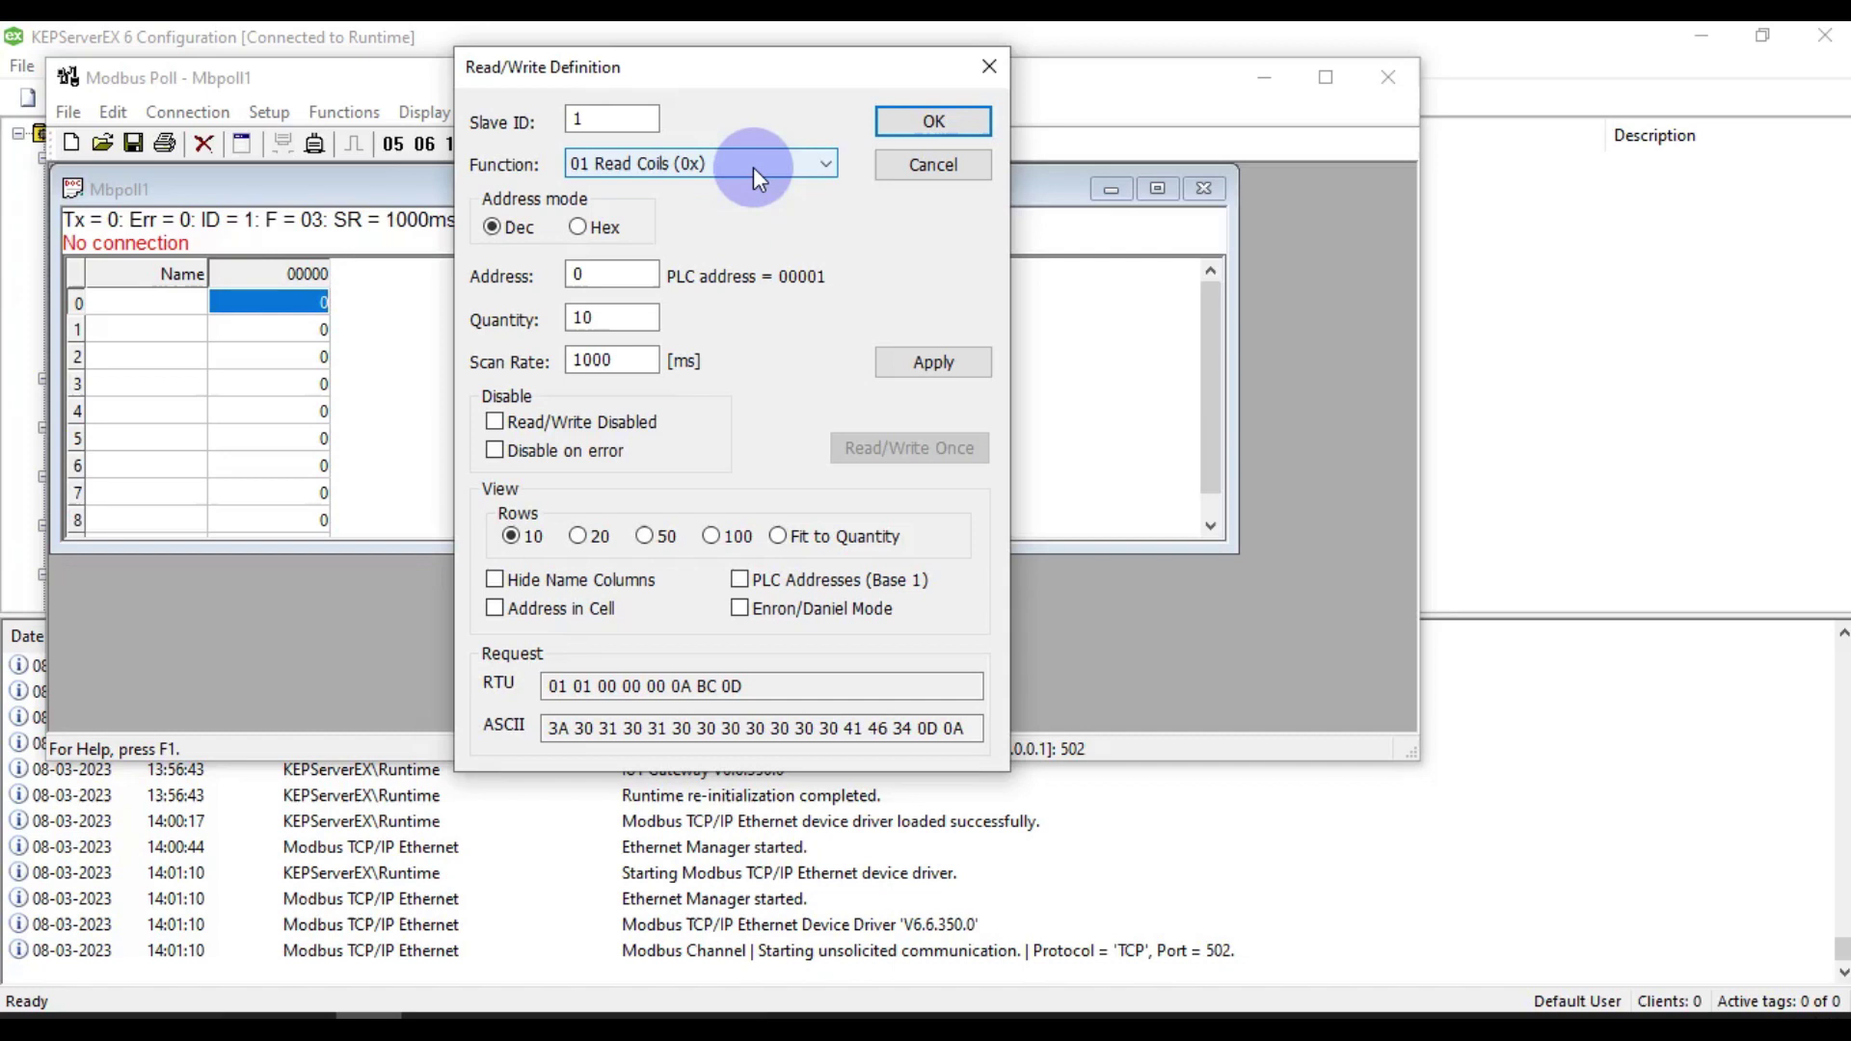
left_click_drag(608, 318, 563, 323)
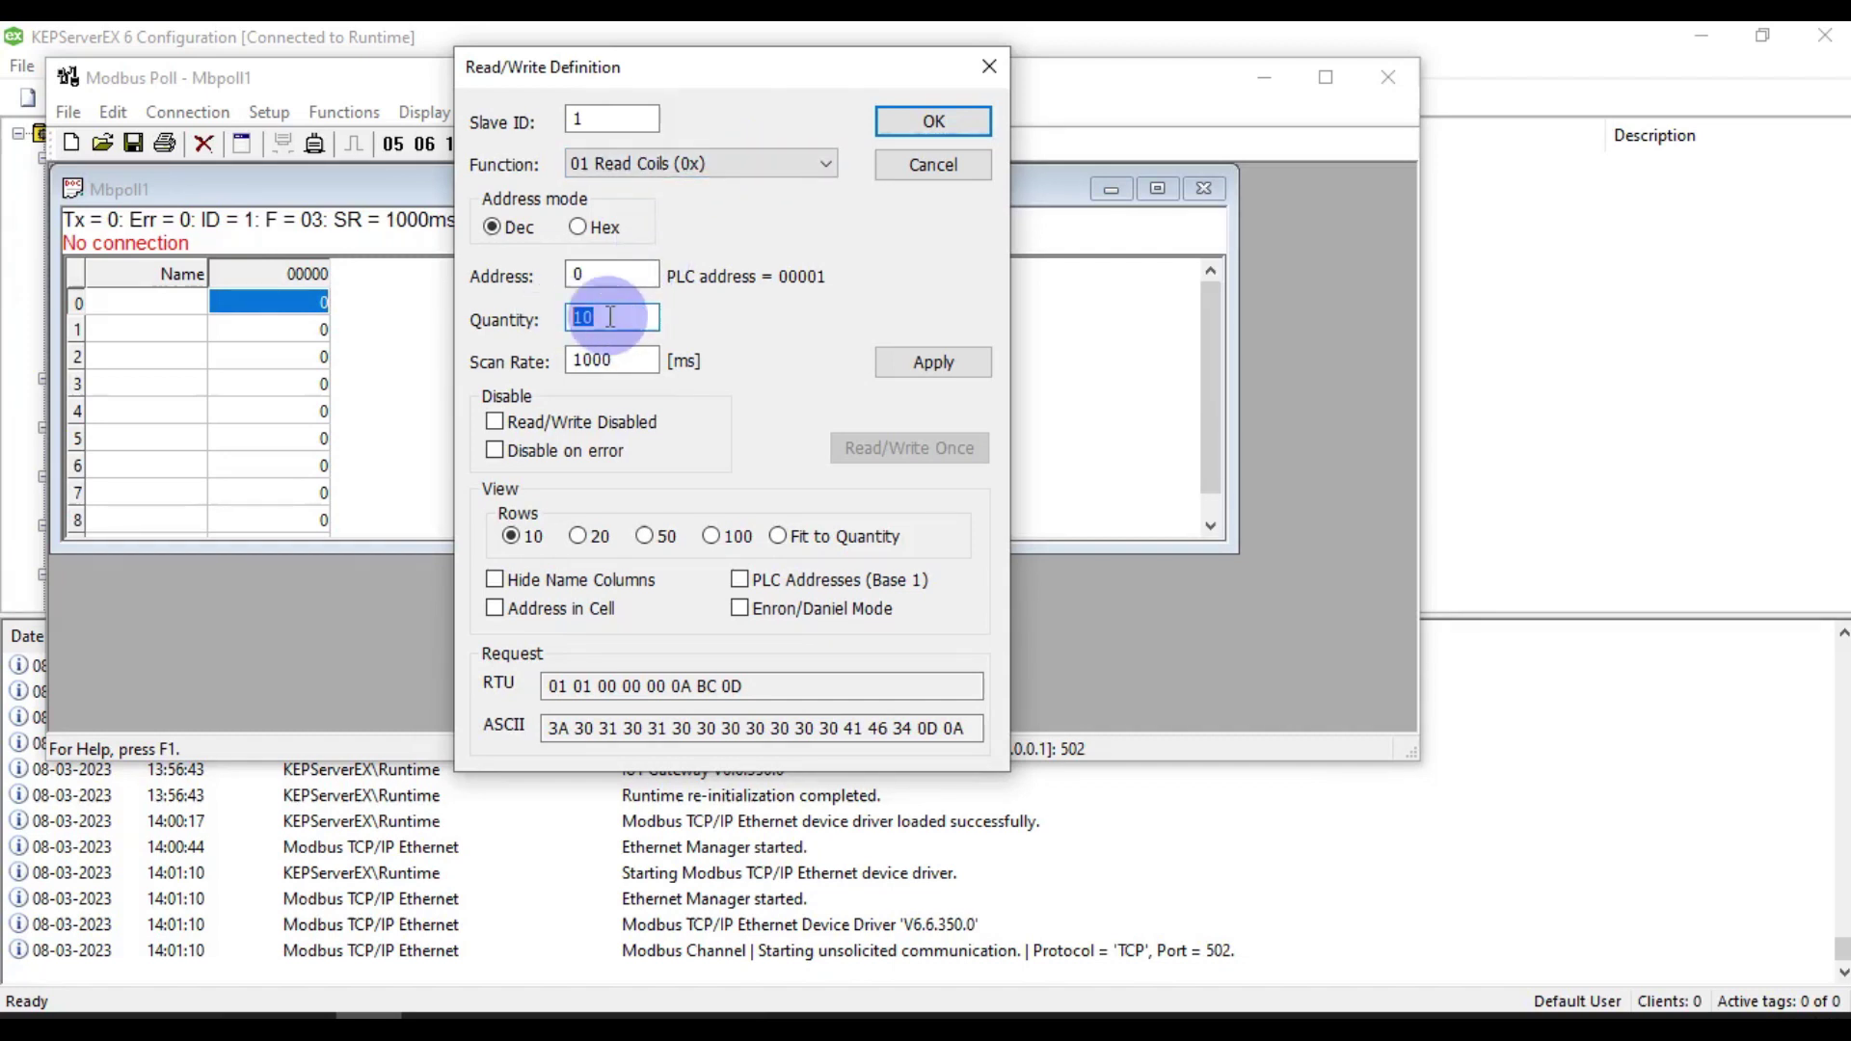
left_click(921, 122)
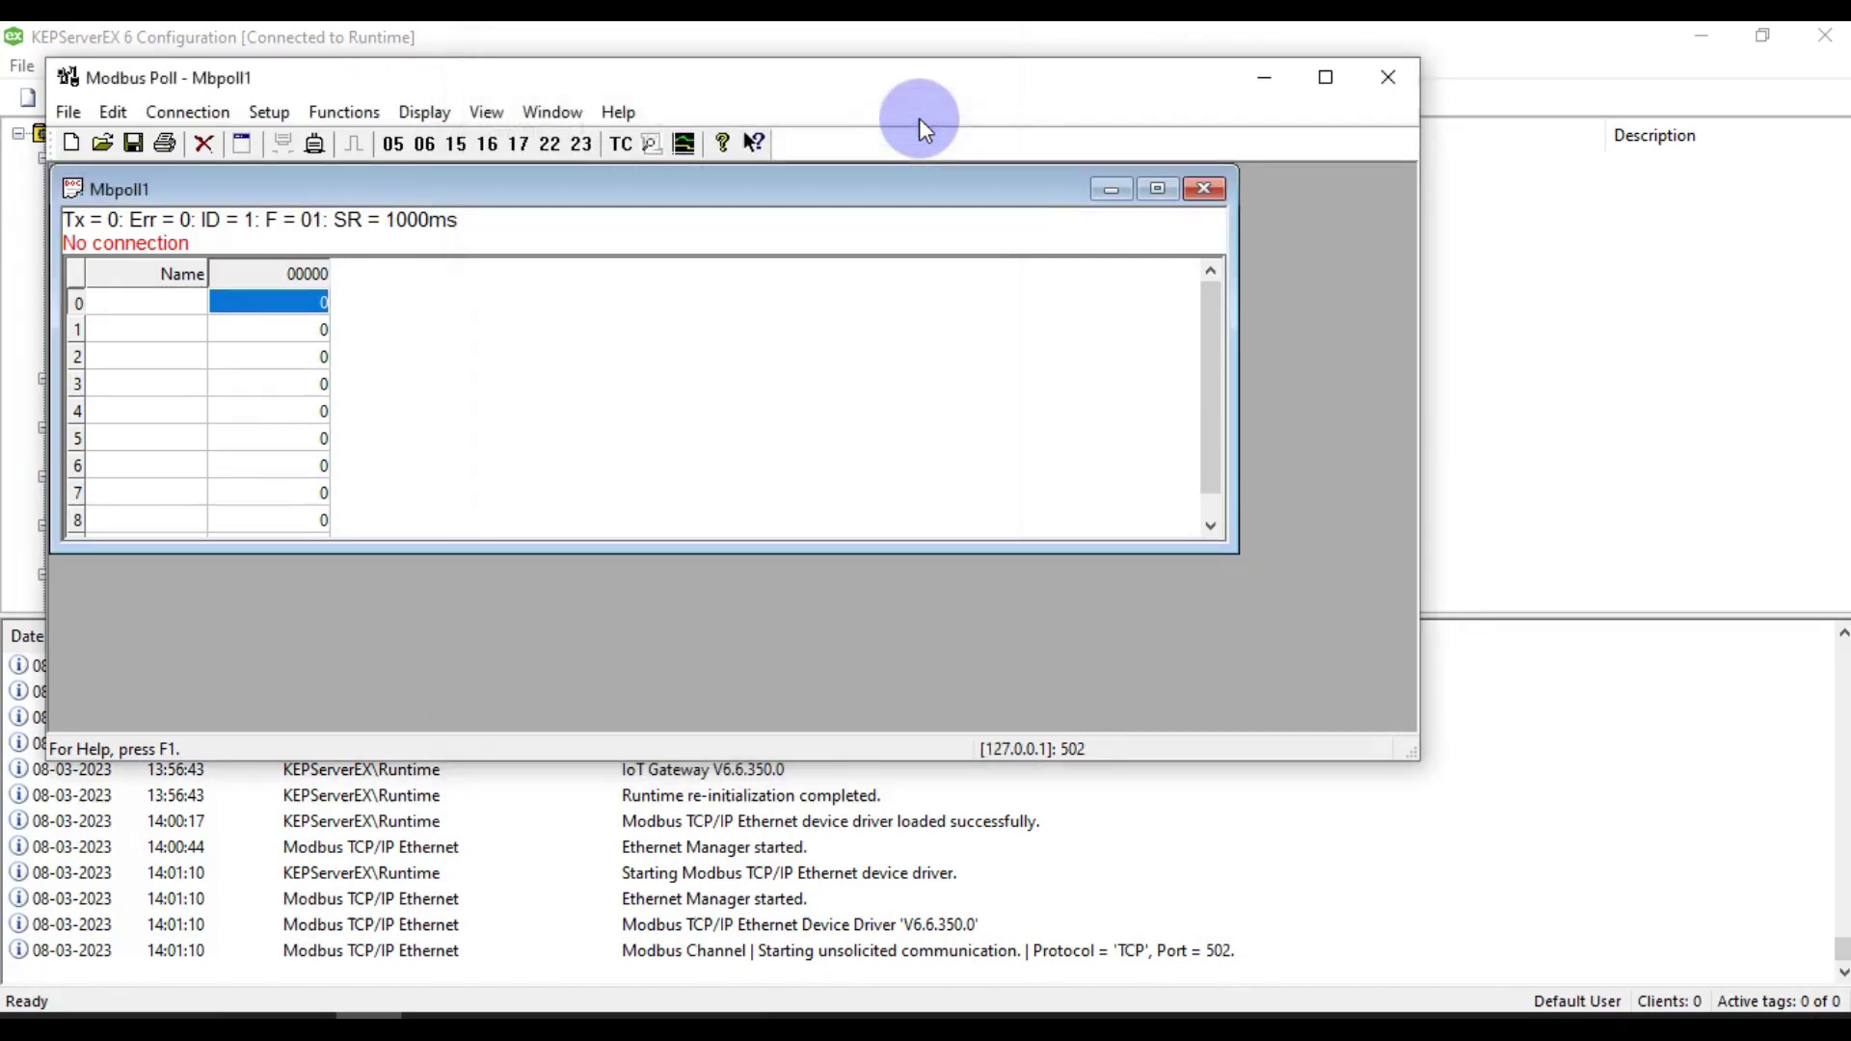
Maximize Mbpoll1 and connect over Modbus TCP/IP to 127.0.0.1 port 502.
double_click(694, 188)
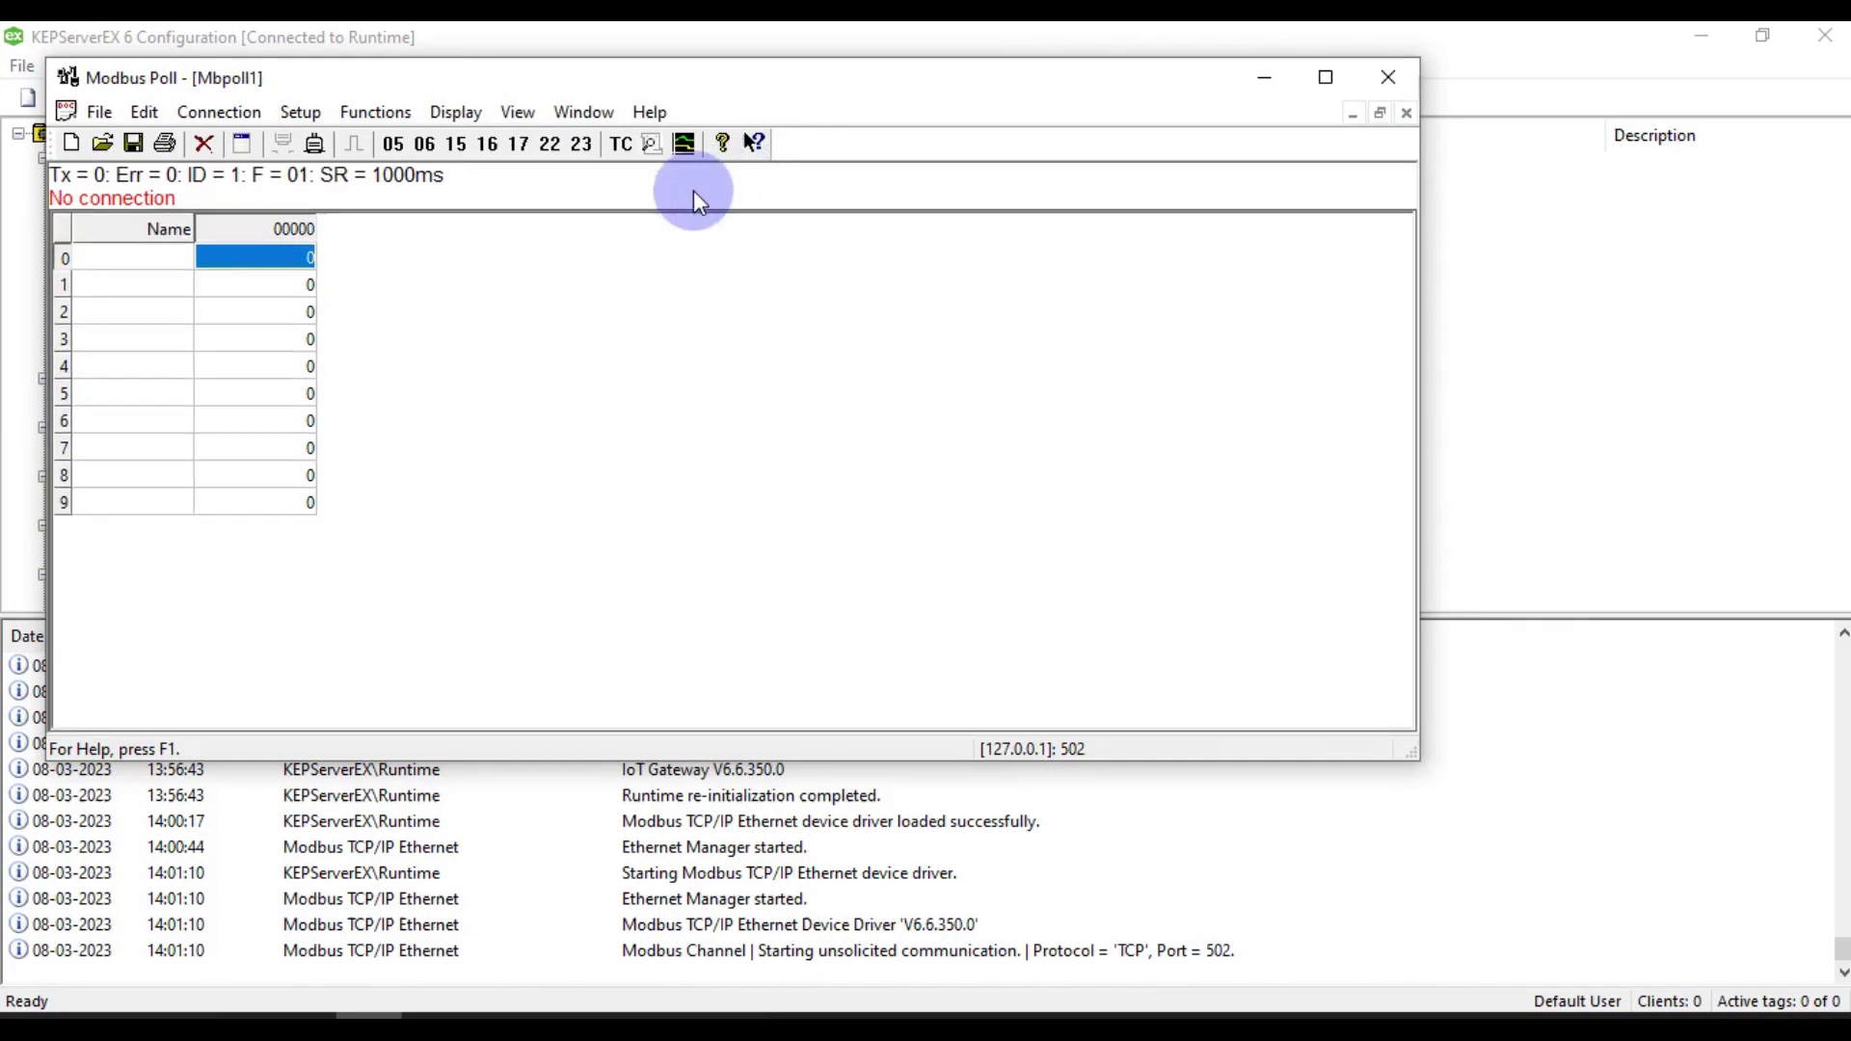
left_click(221, 111)
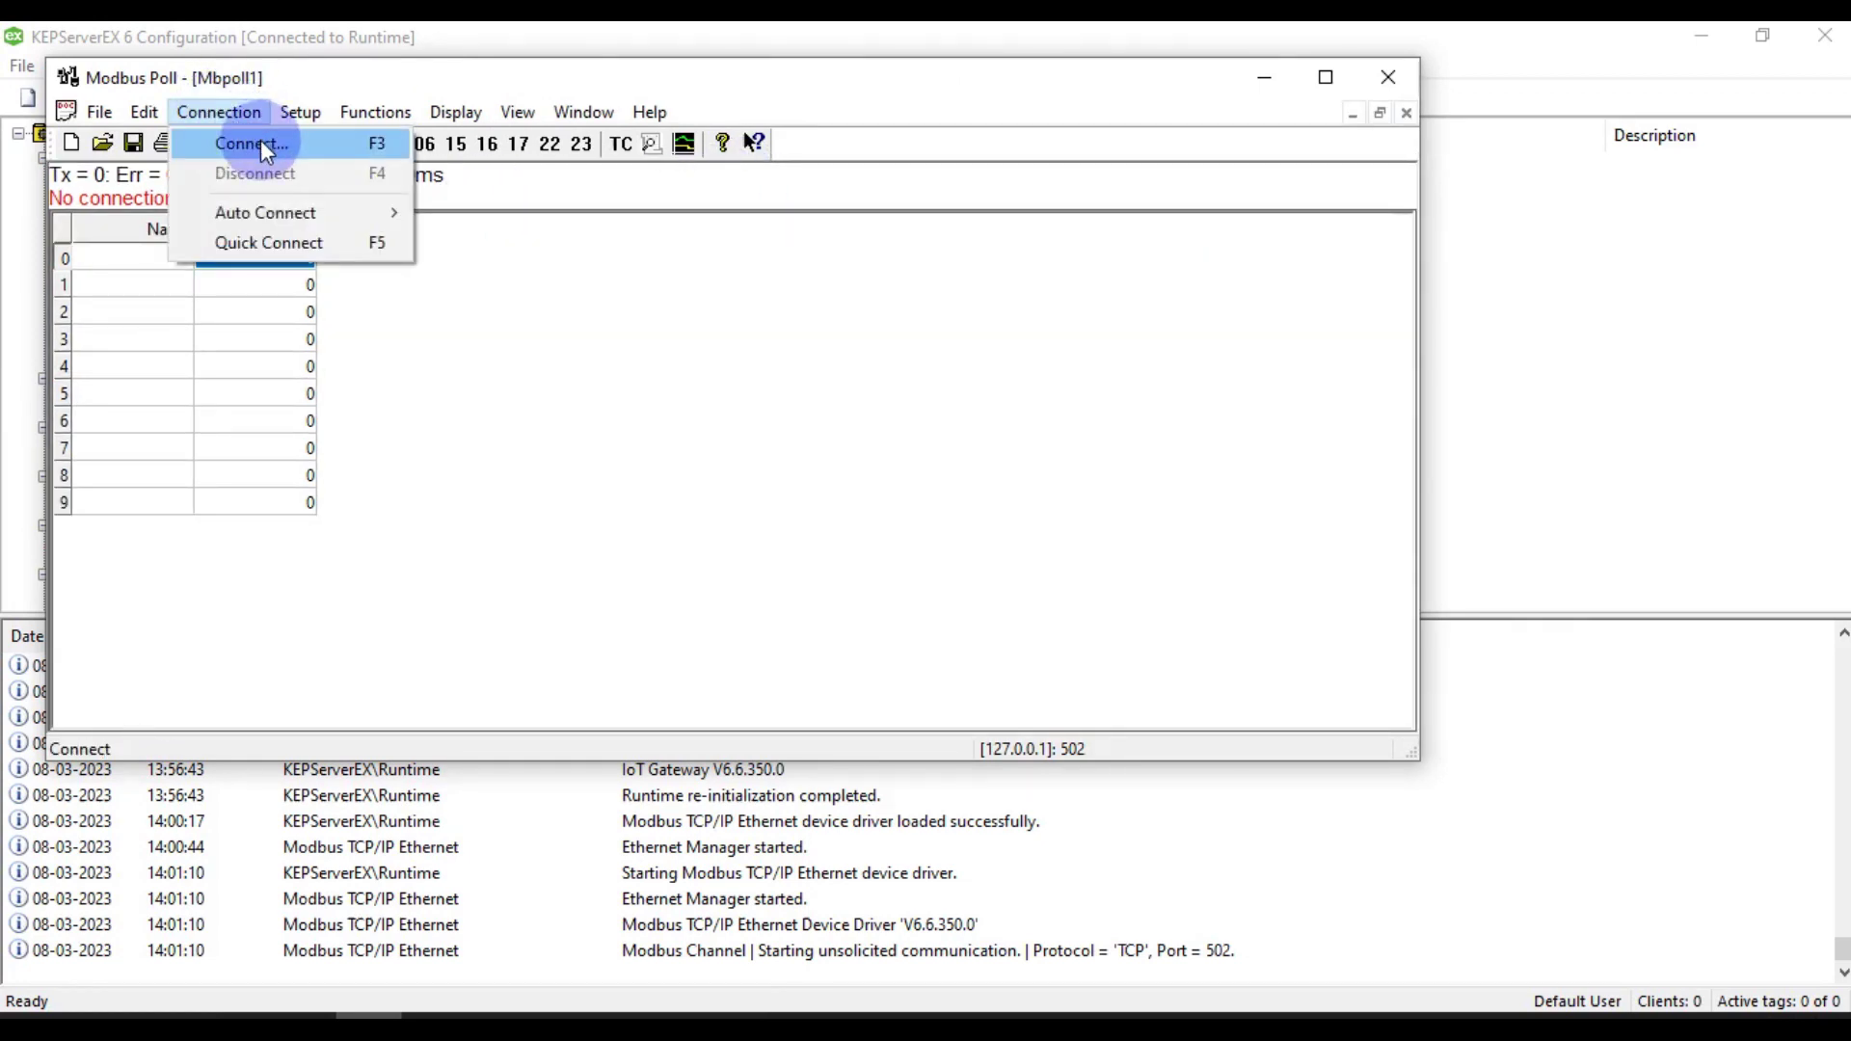
left_click(261, 141)
left_click(487, 660)
left_click_drag(481, 659, 416, 665)
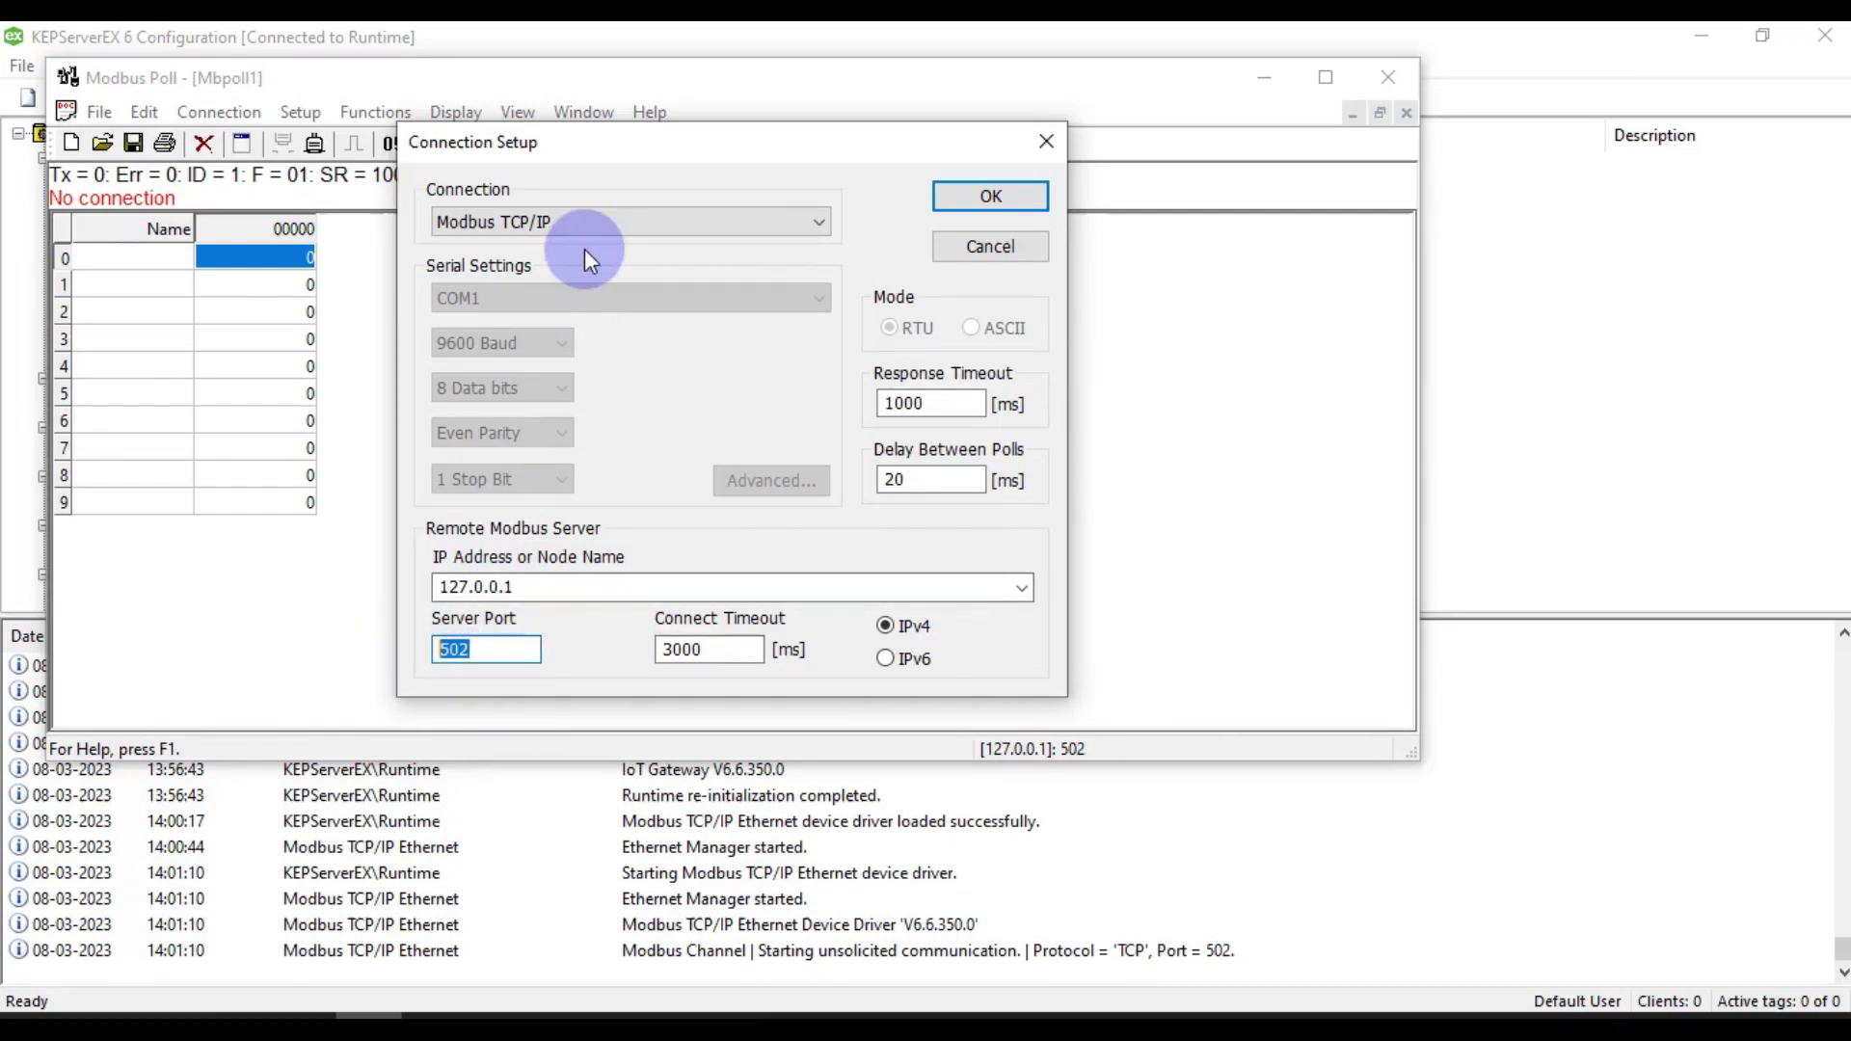
left_click(561, 214)
left_click(561, 214)
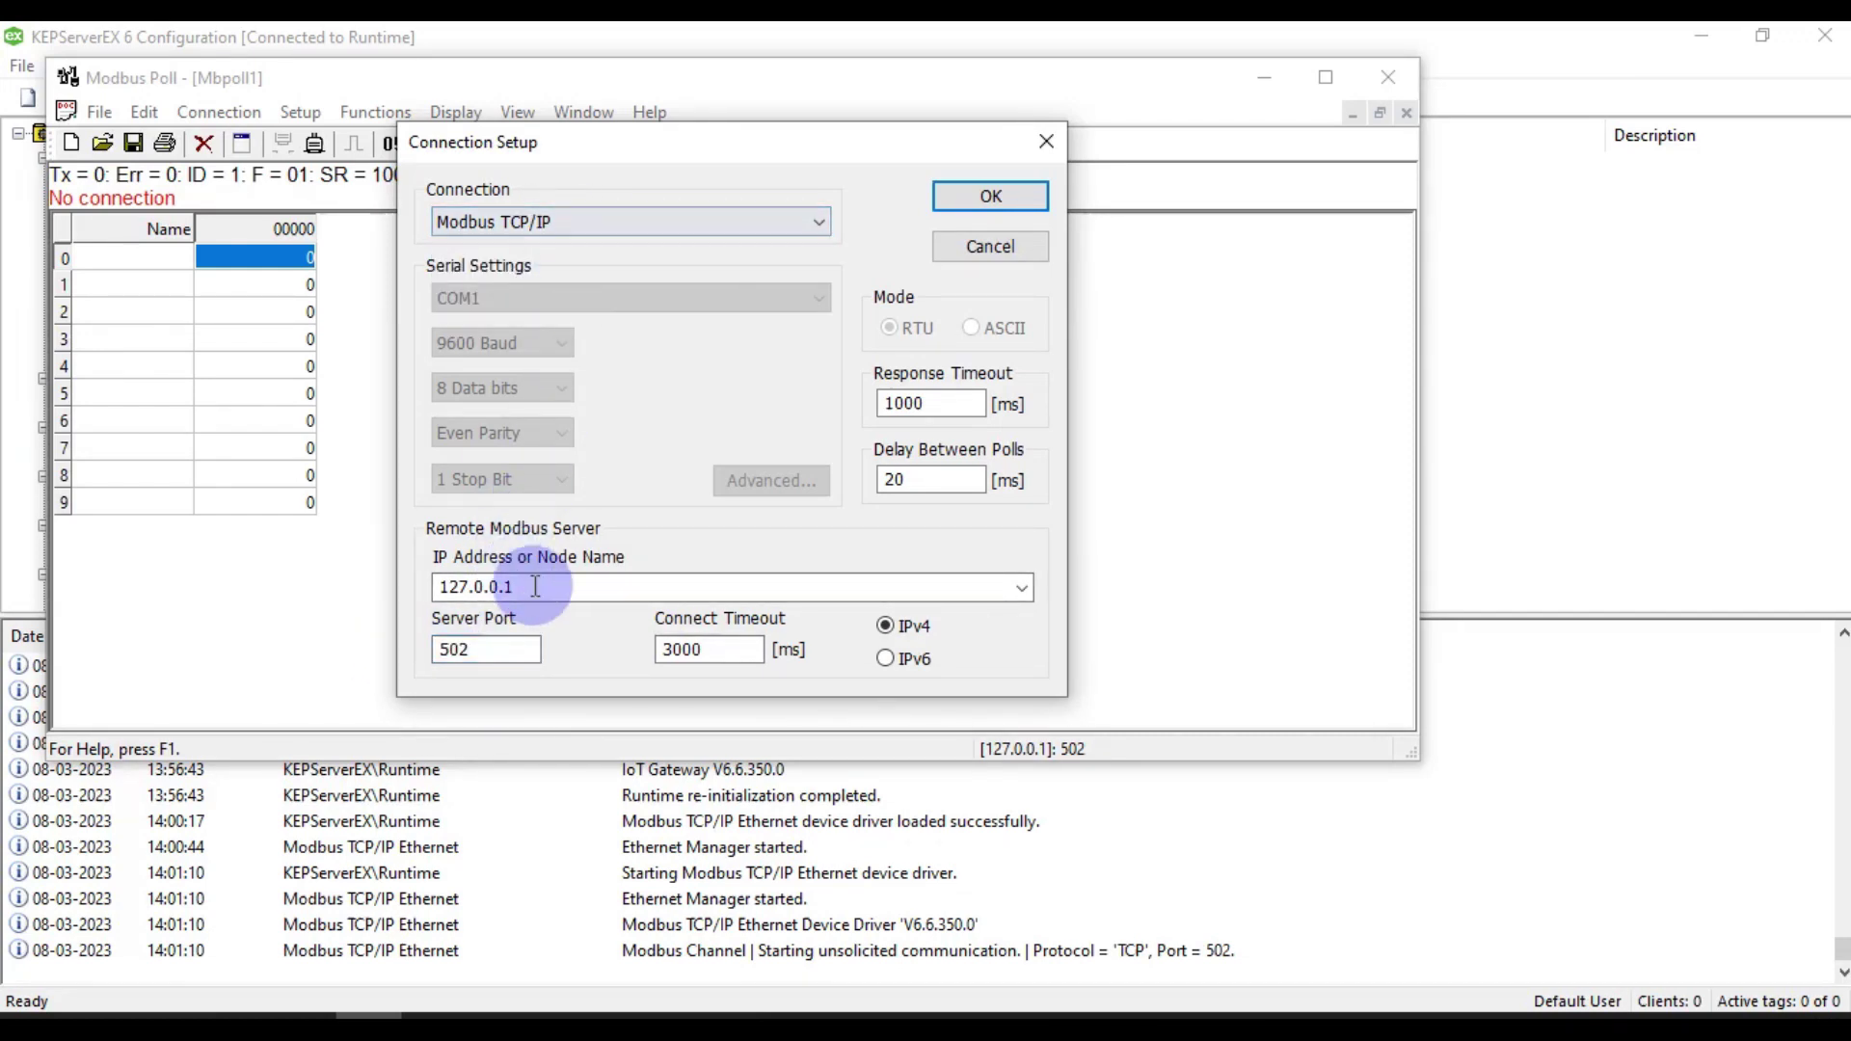
left_click_drag(535, 586, 433, 583)
left_click(467, 585)
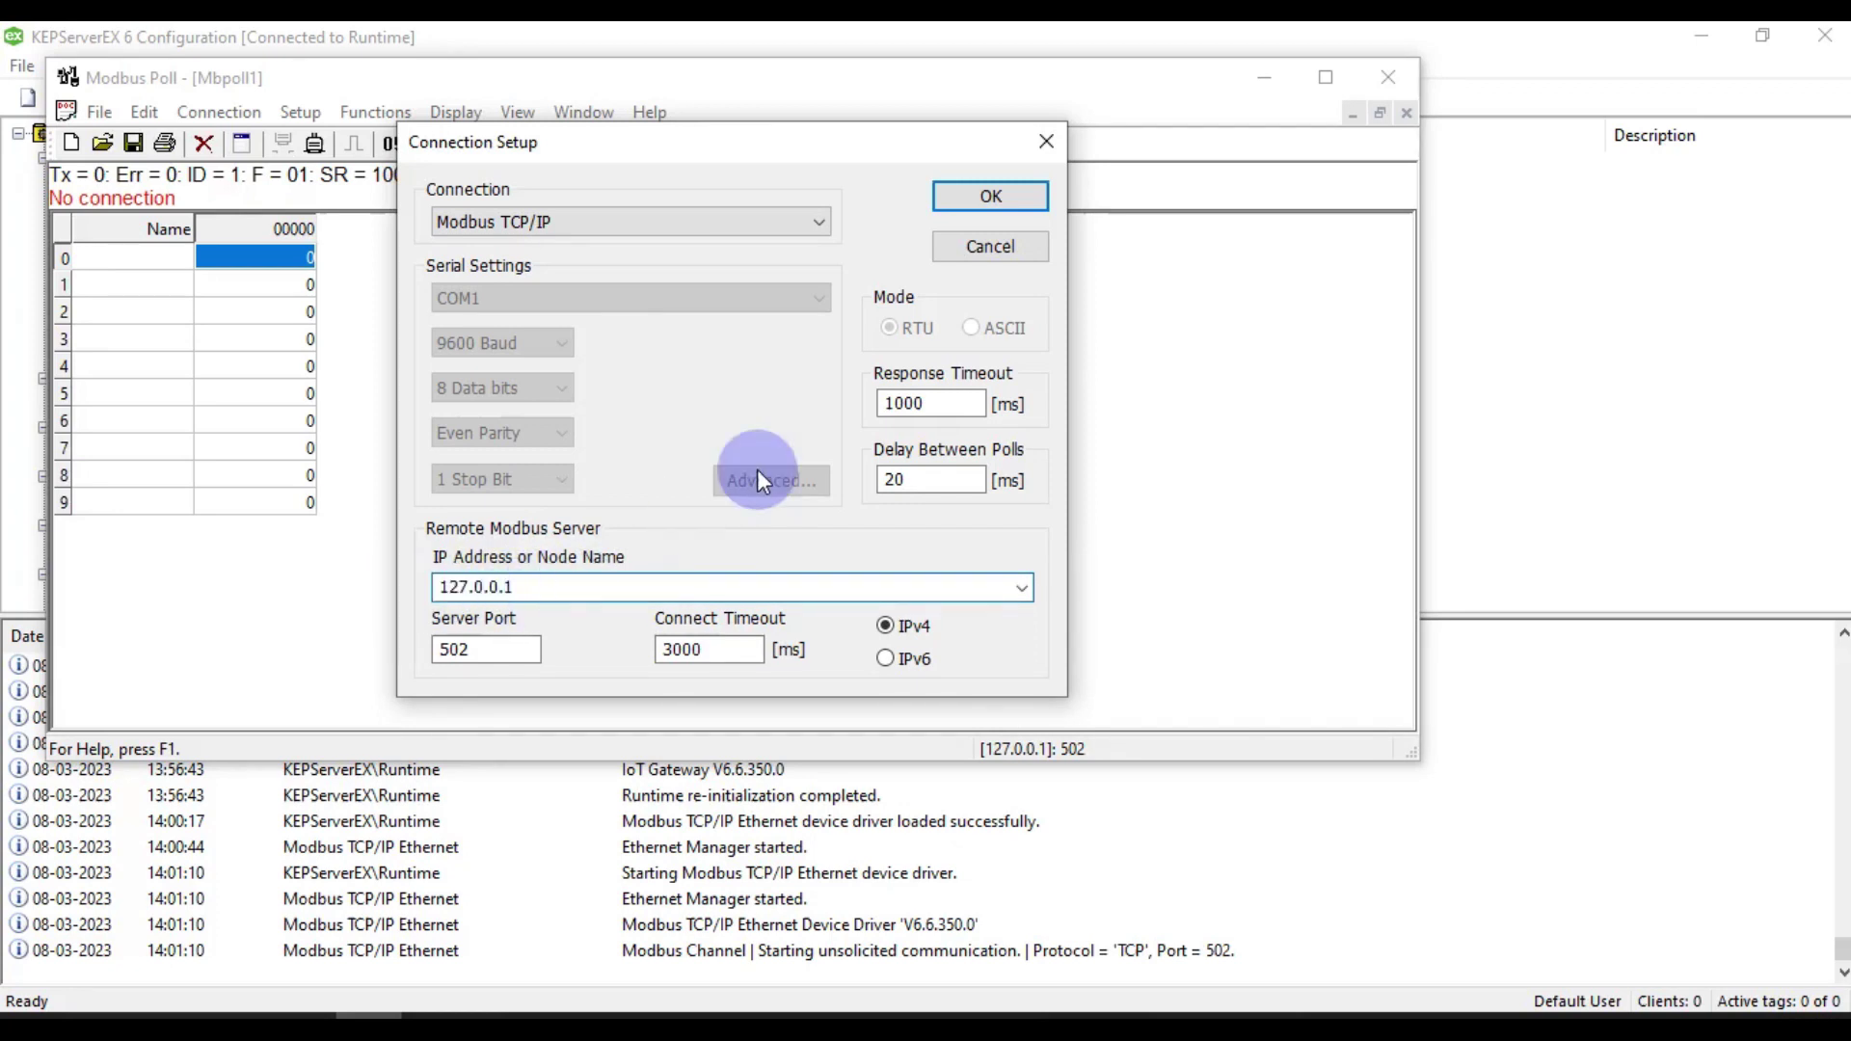
left_click(1004, 200)
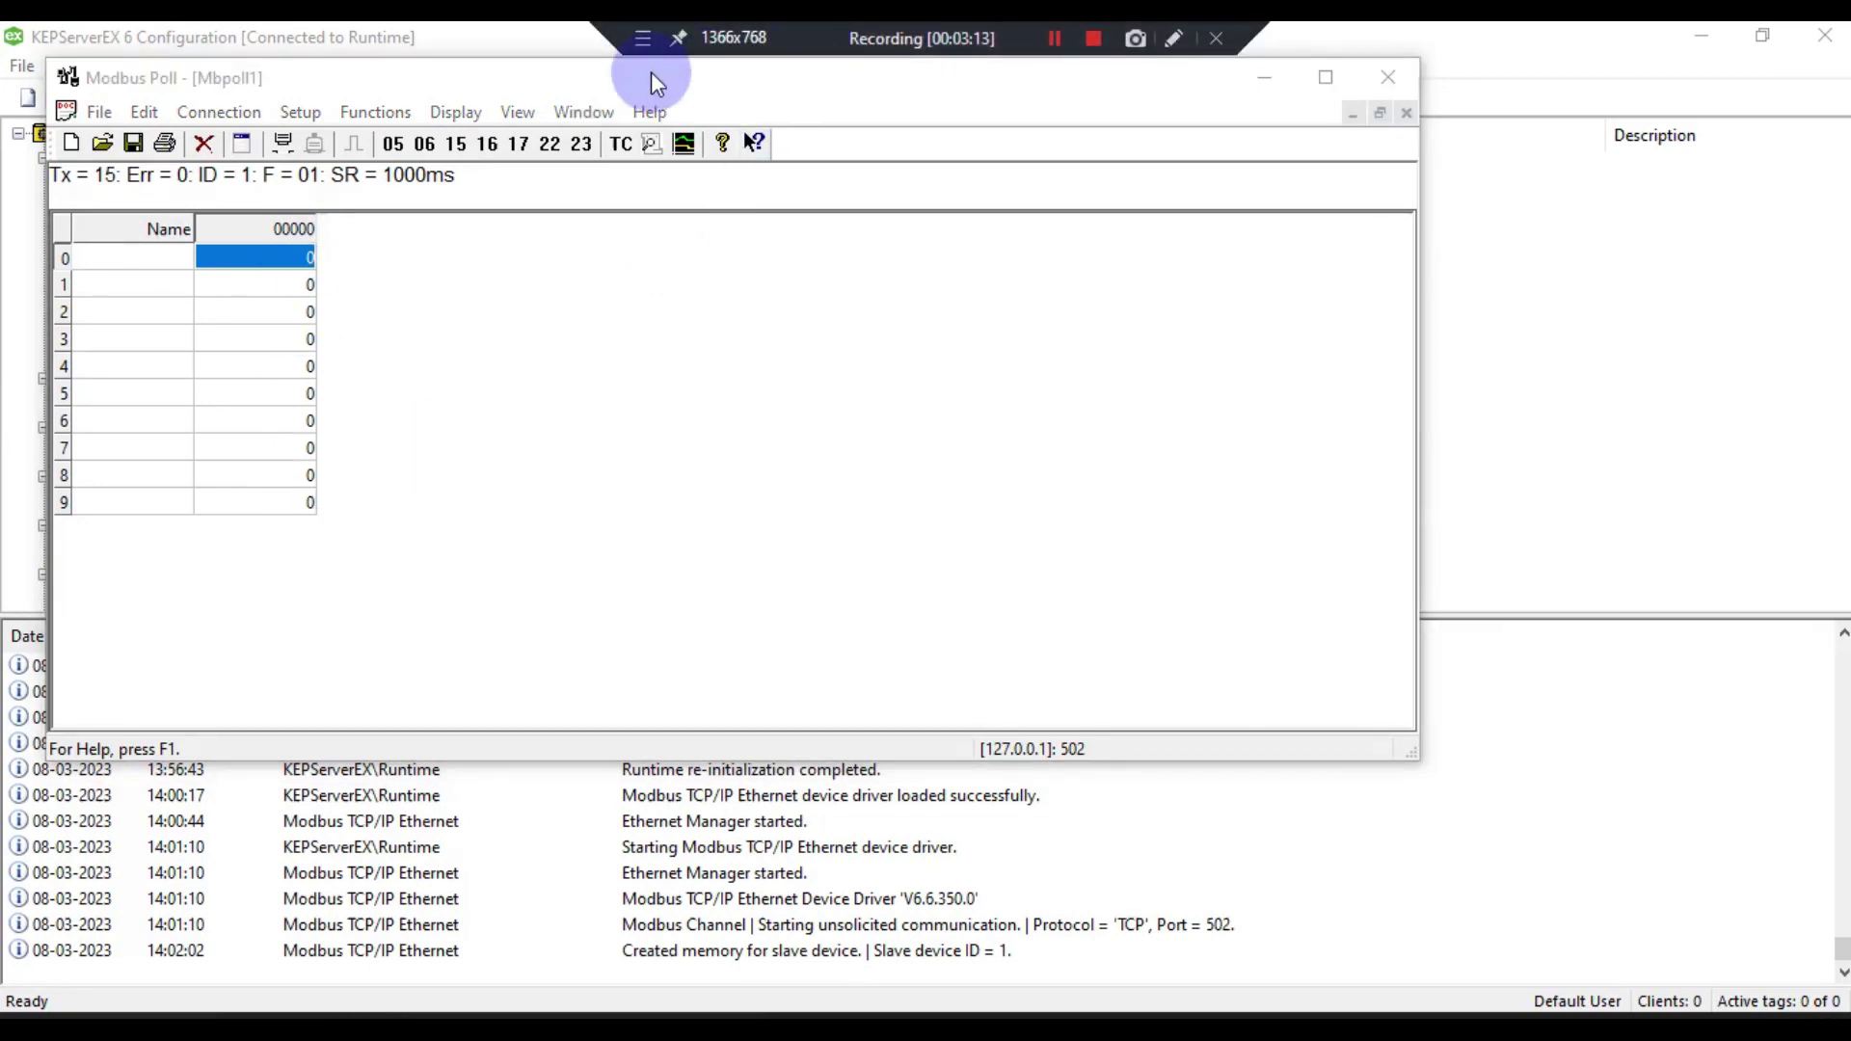
left_click(548, 44)
Add Boolean tag Coil-1 at address 000001 to the Modbus Poll device.
left_click(629, 159)
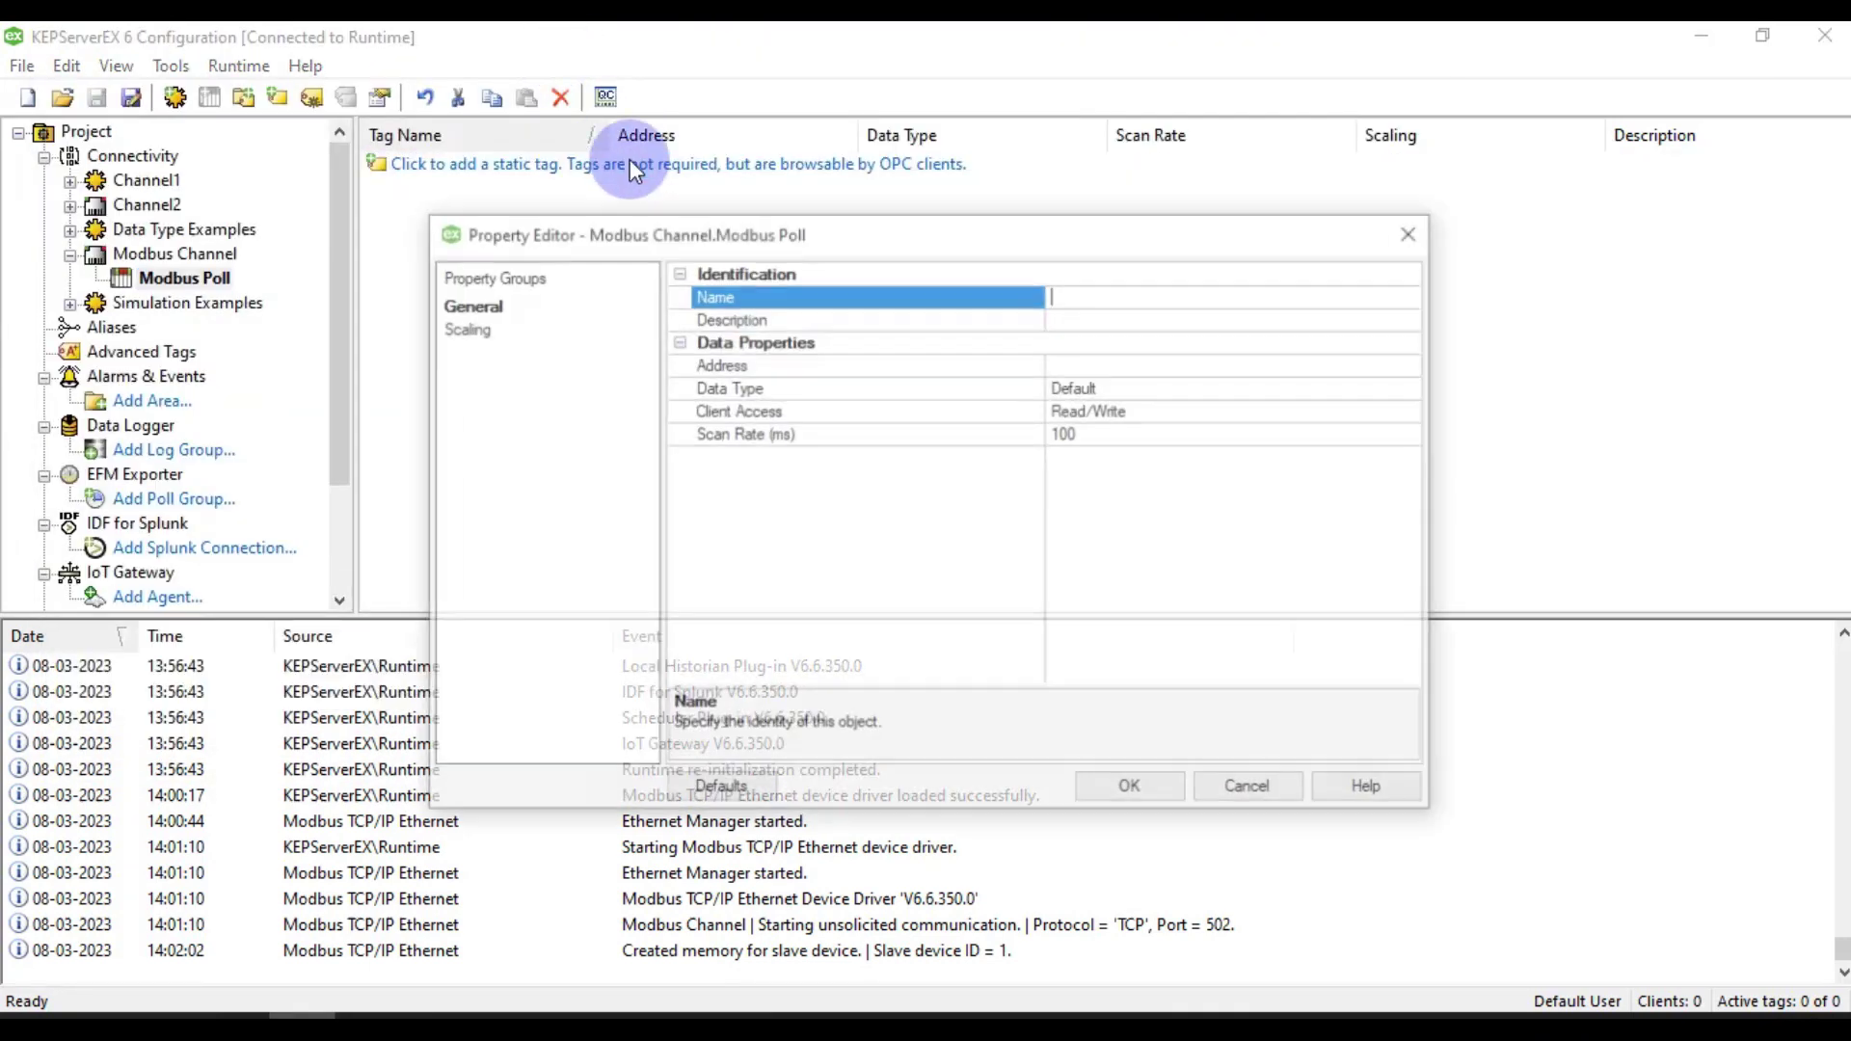
type("Coil-1")
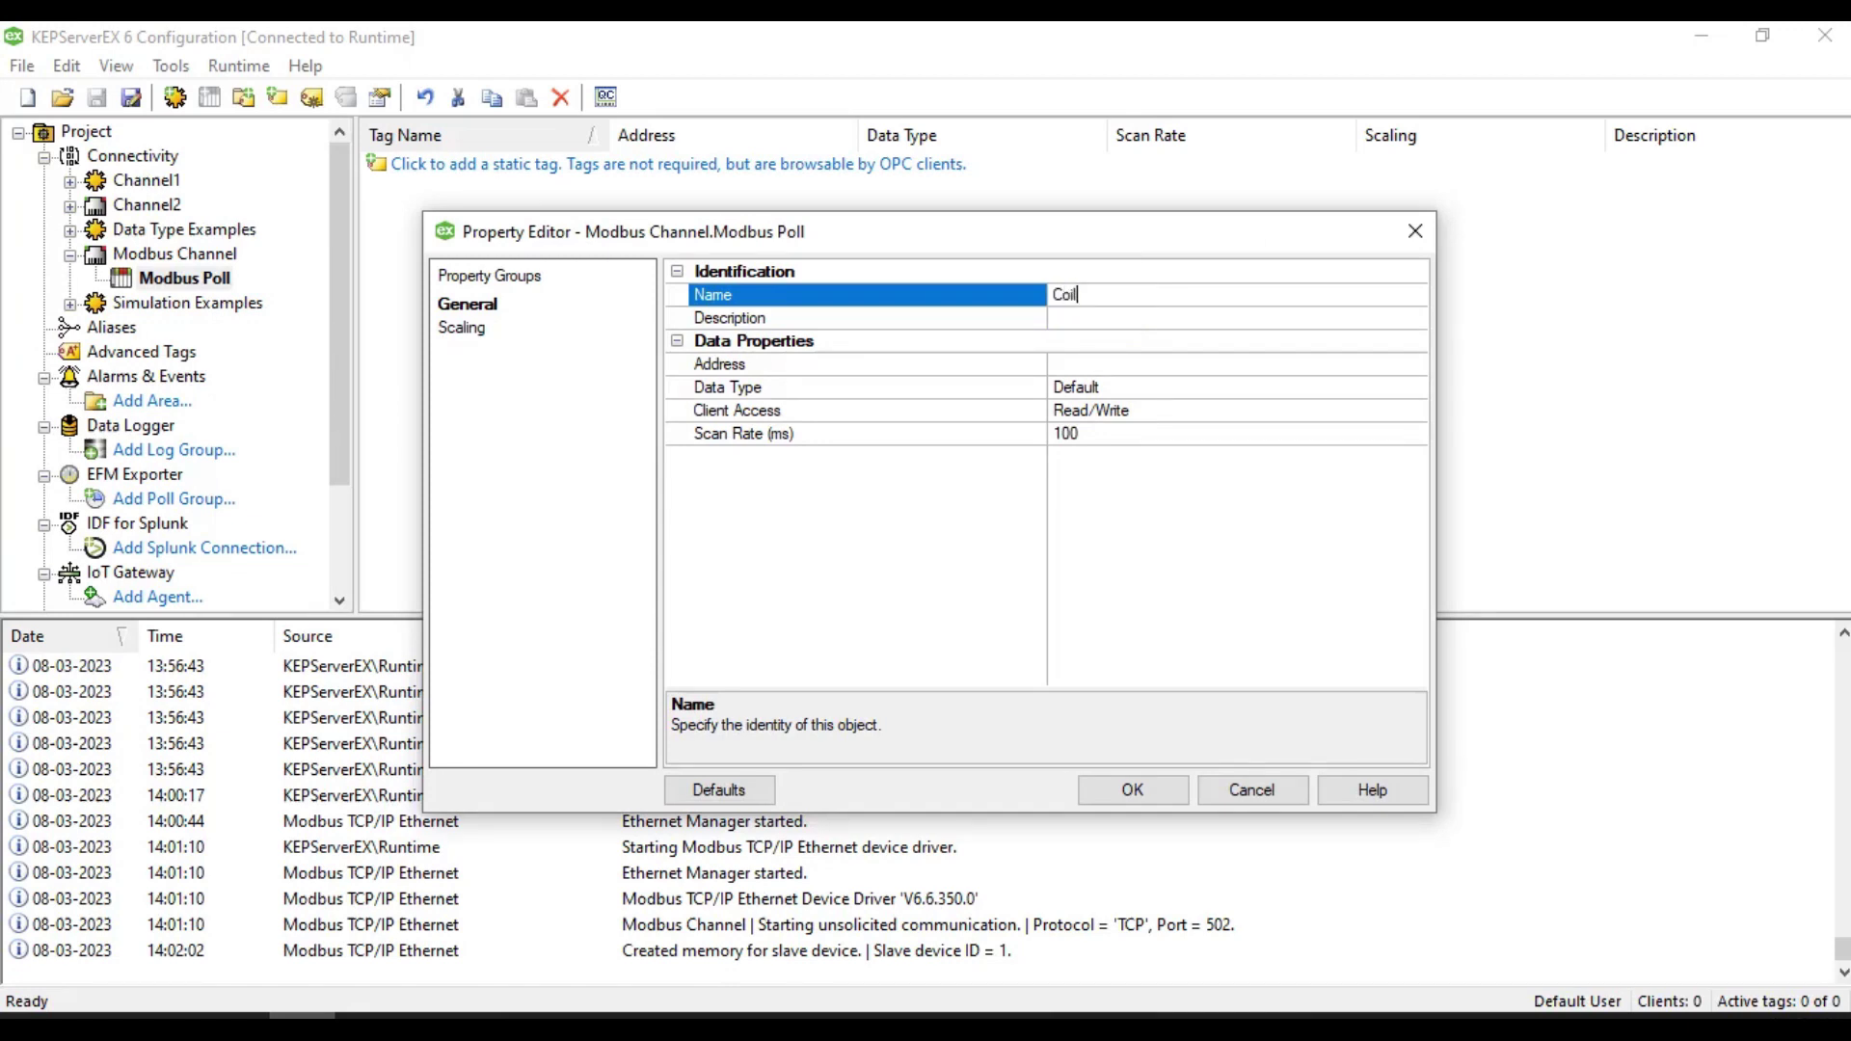
left_click(1203, 364)
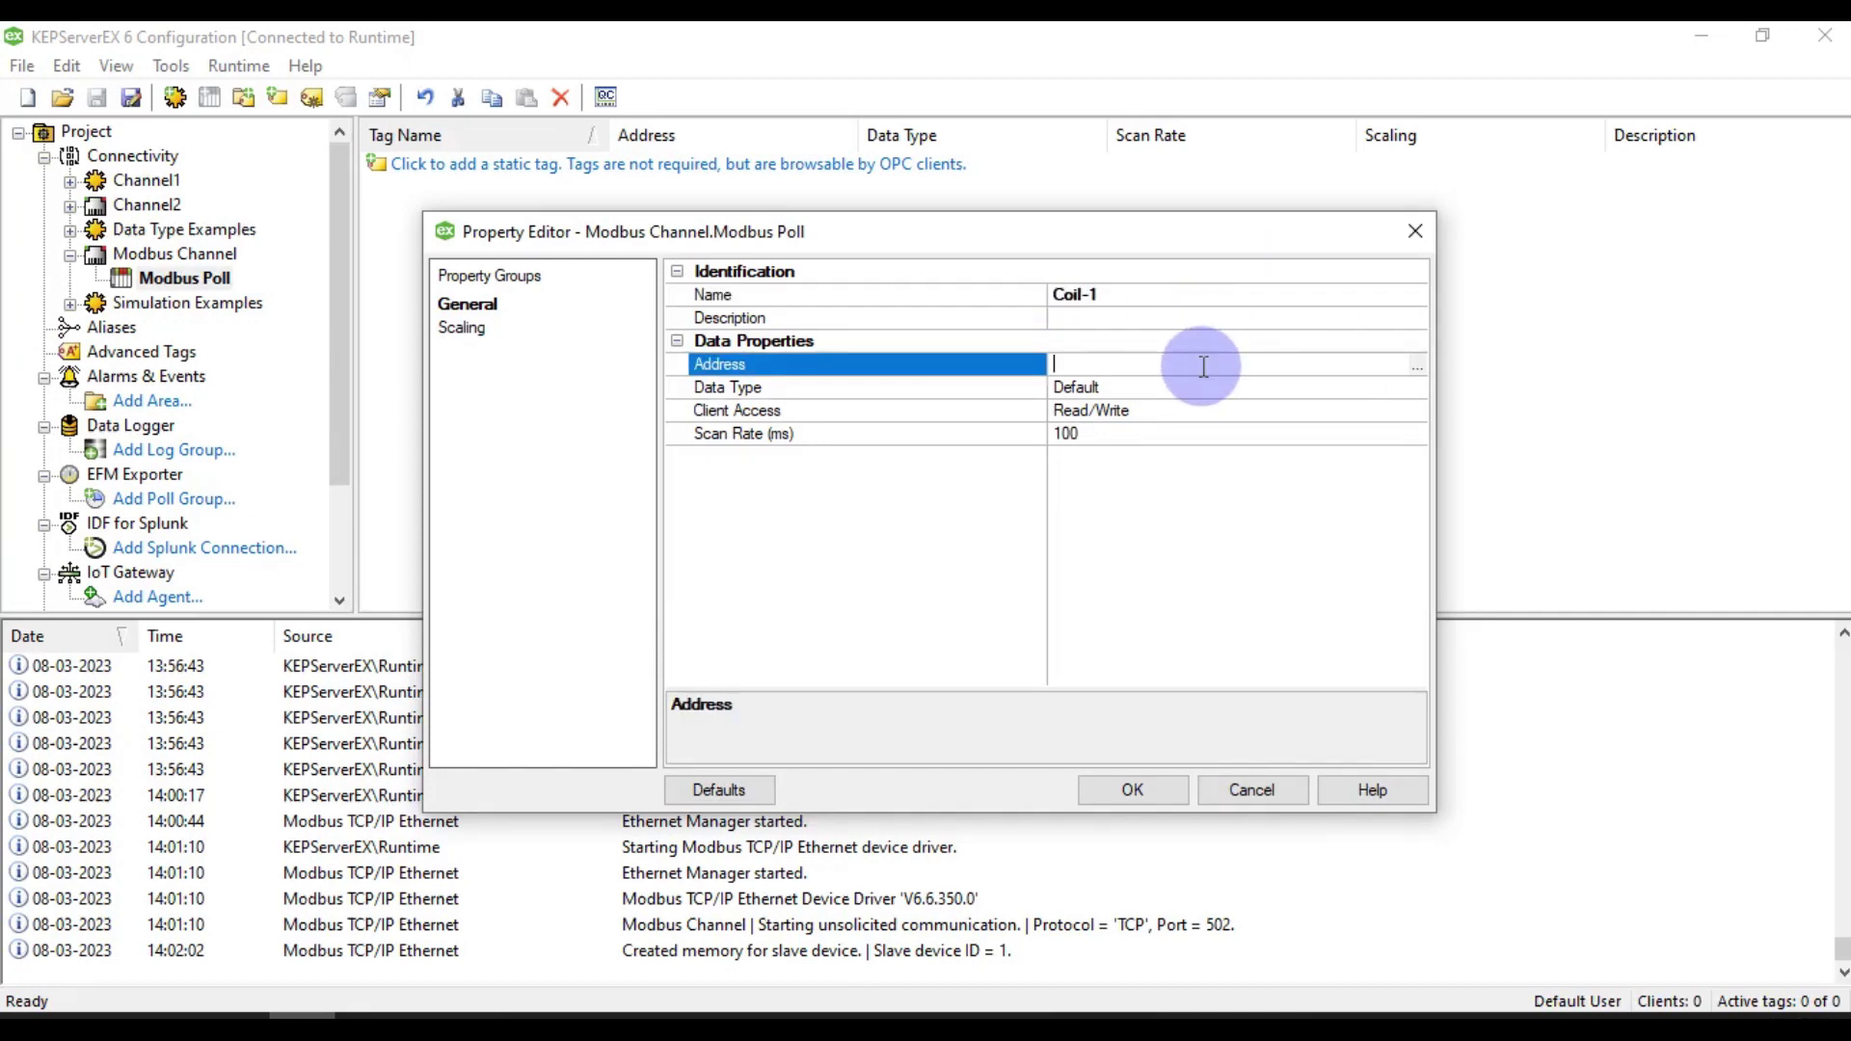
left_click(1417, 364)
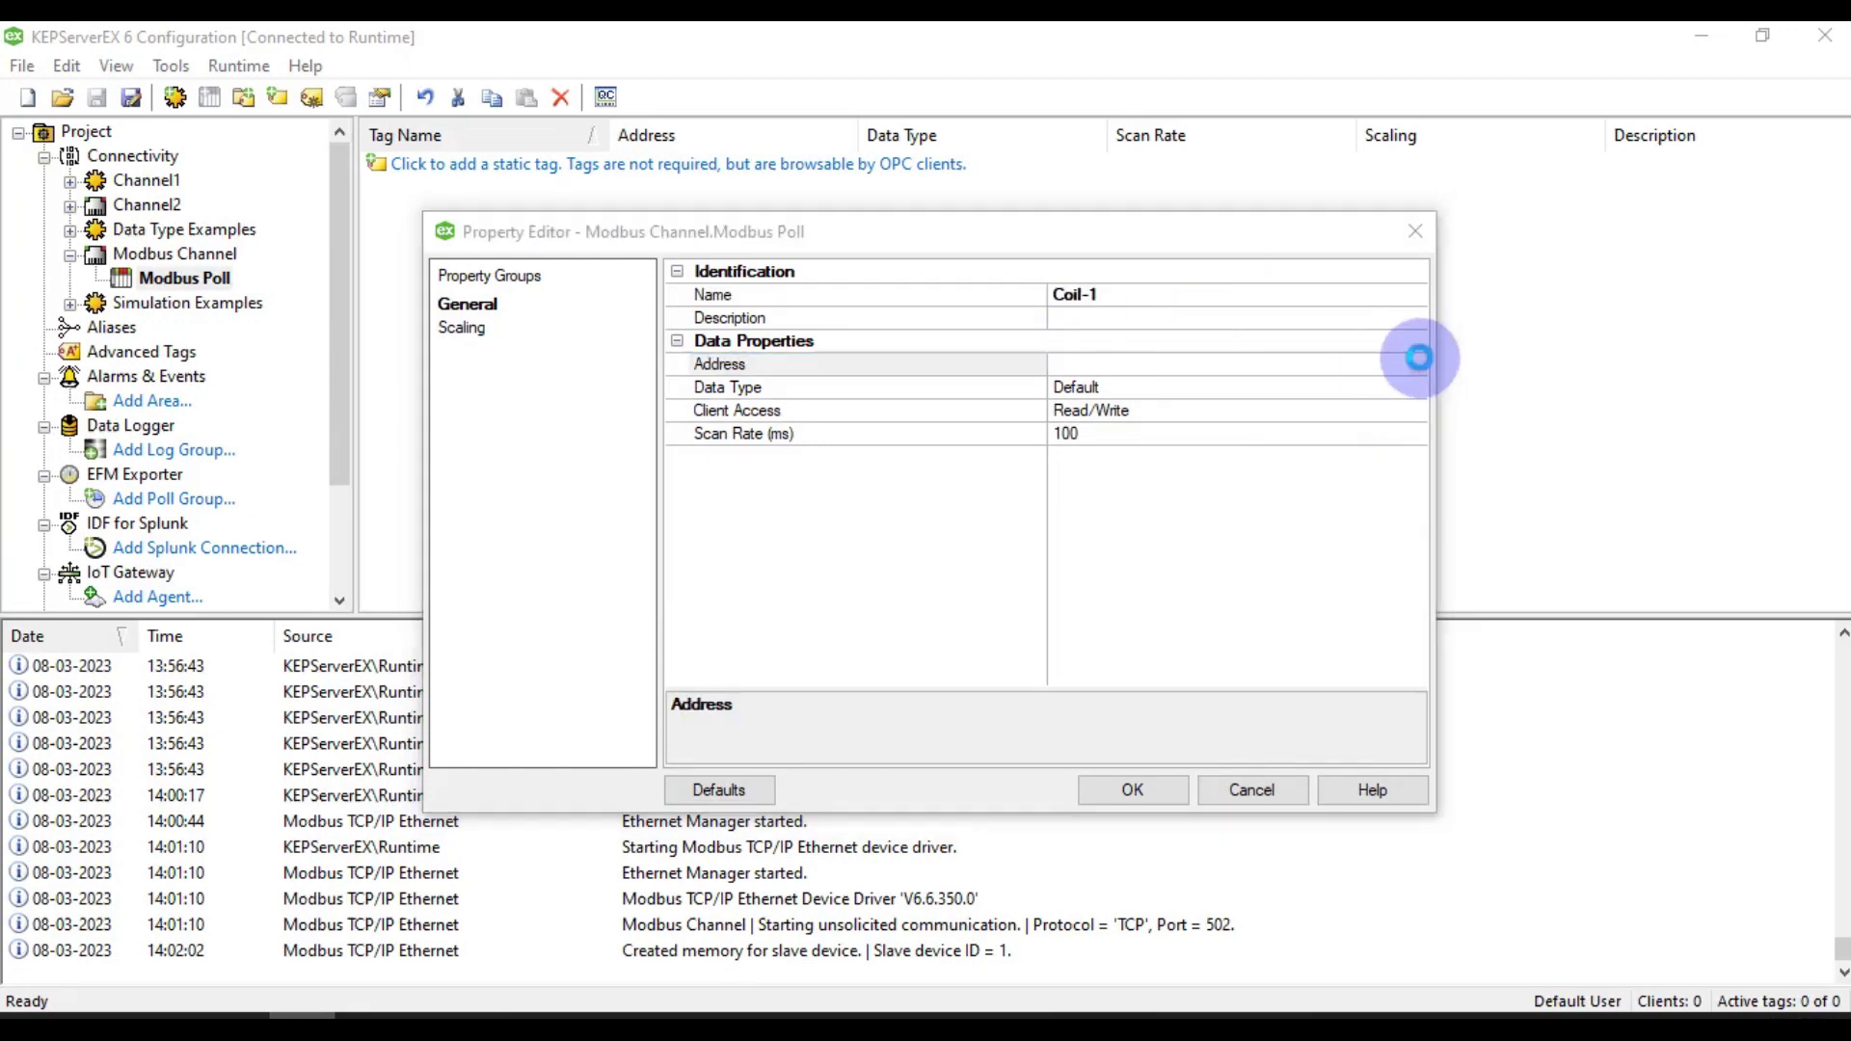
double_click(755, 462)
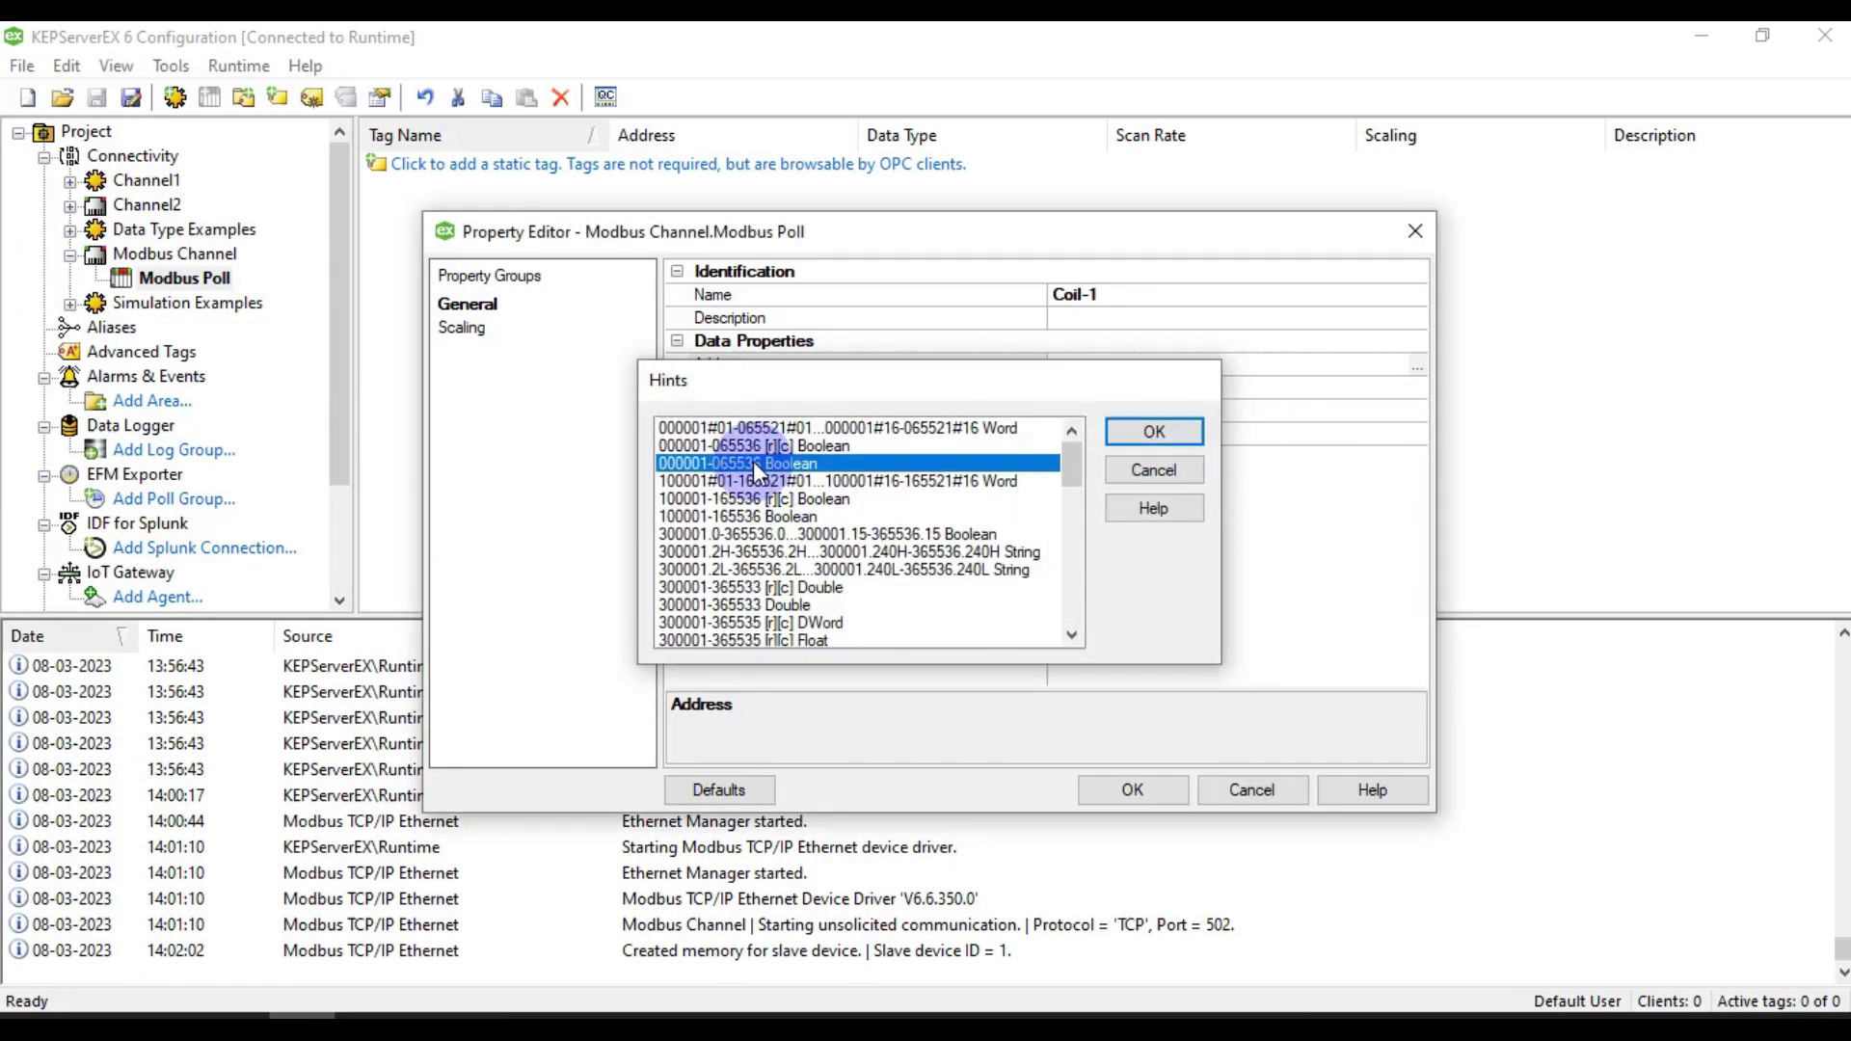
left_click(1169, 364)
left_click_drag(1123, 365, 1305, 363)
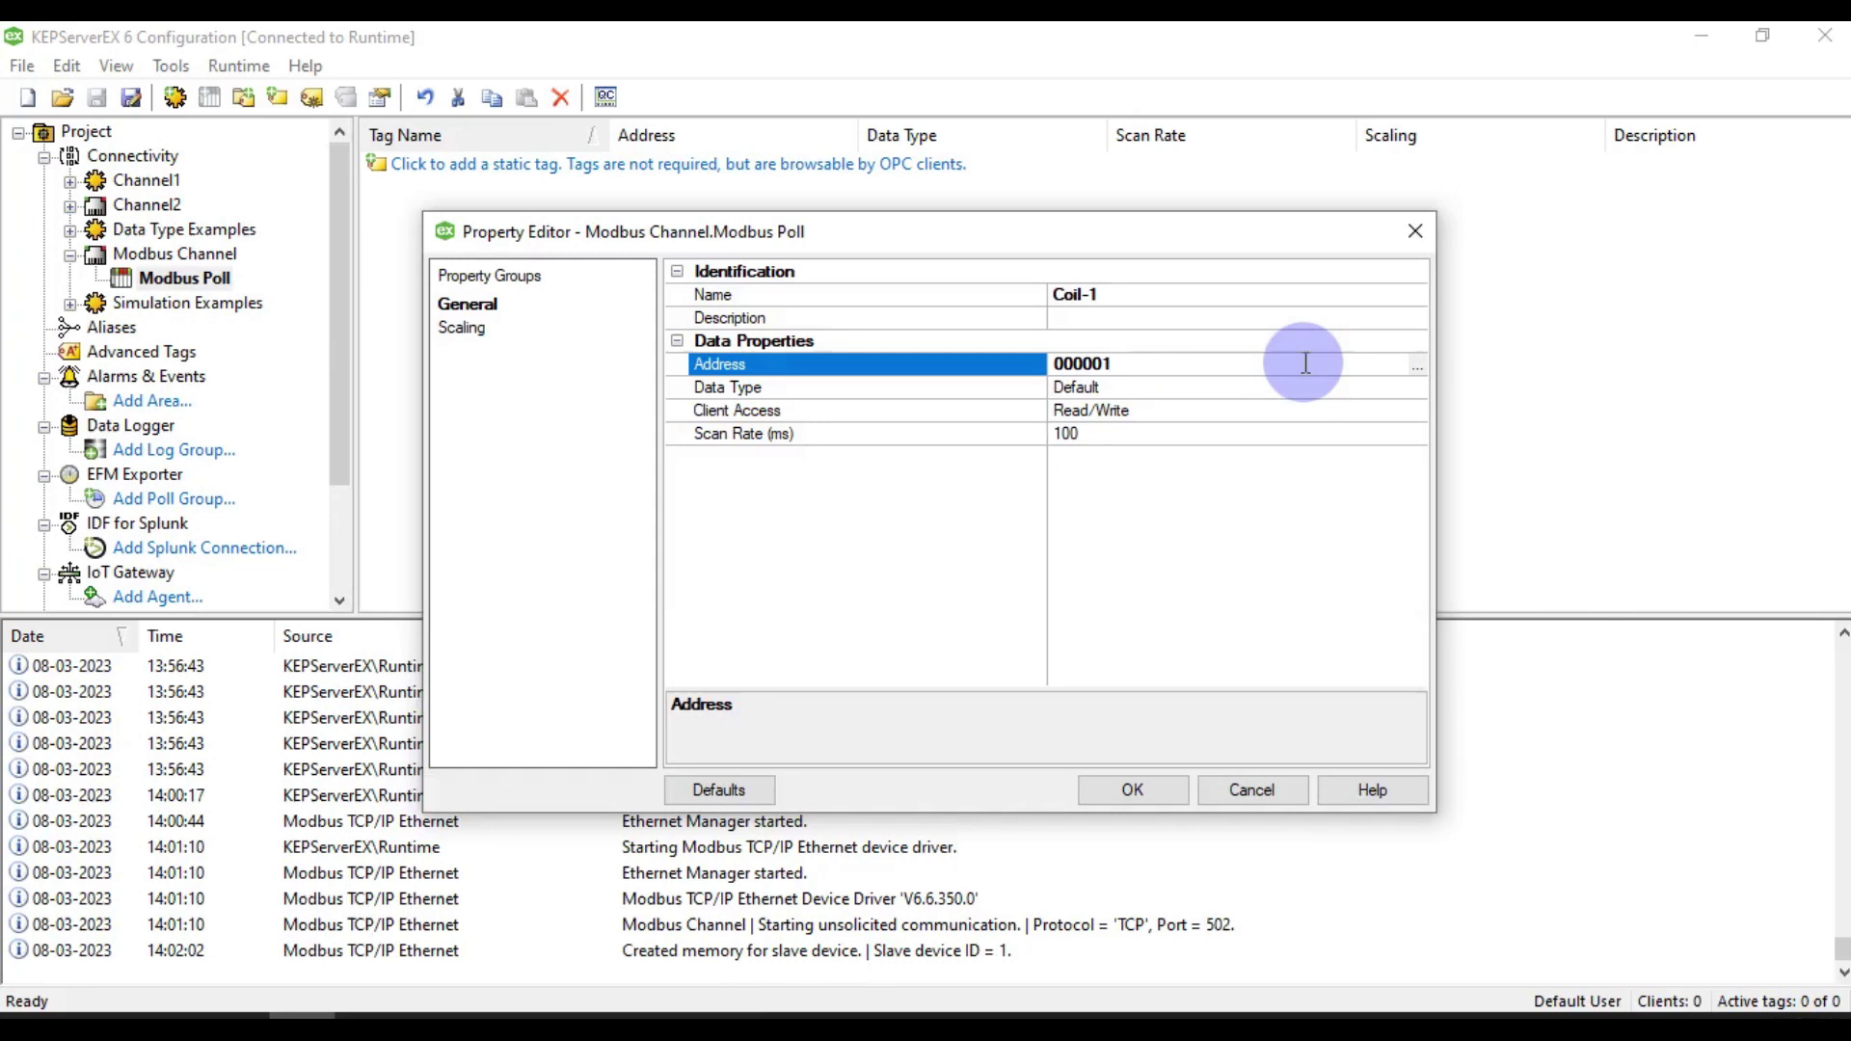
double_click(1080, 363)
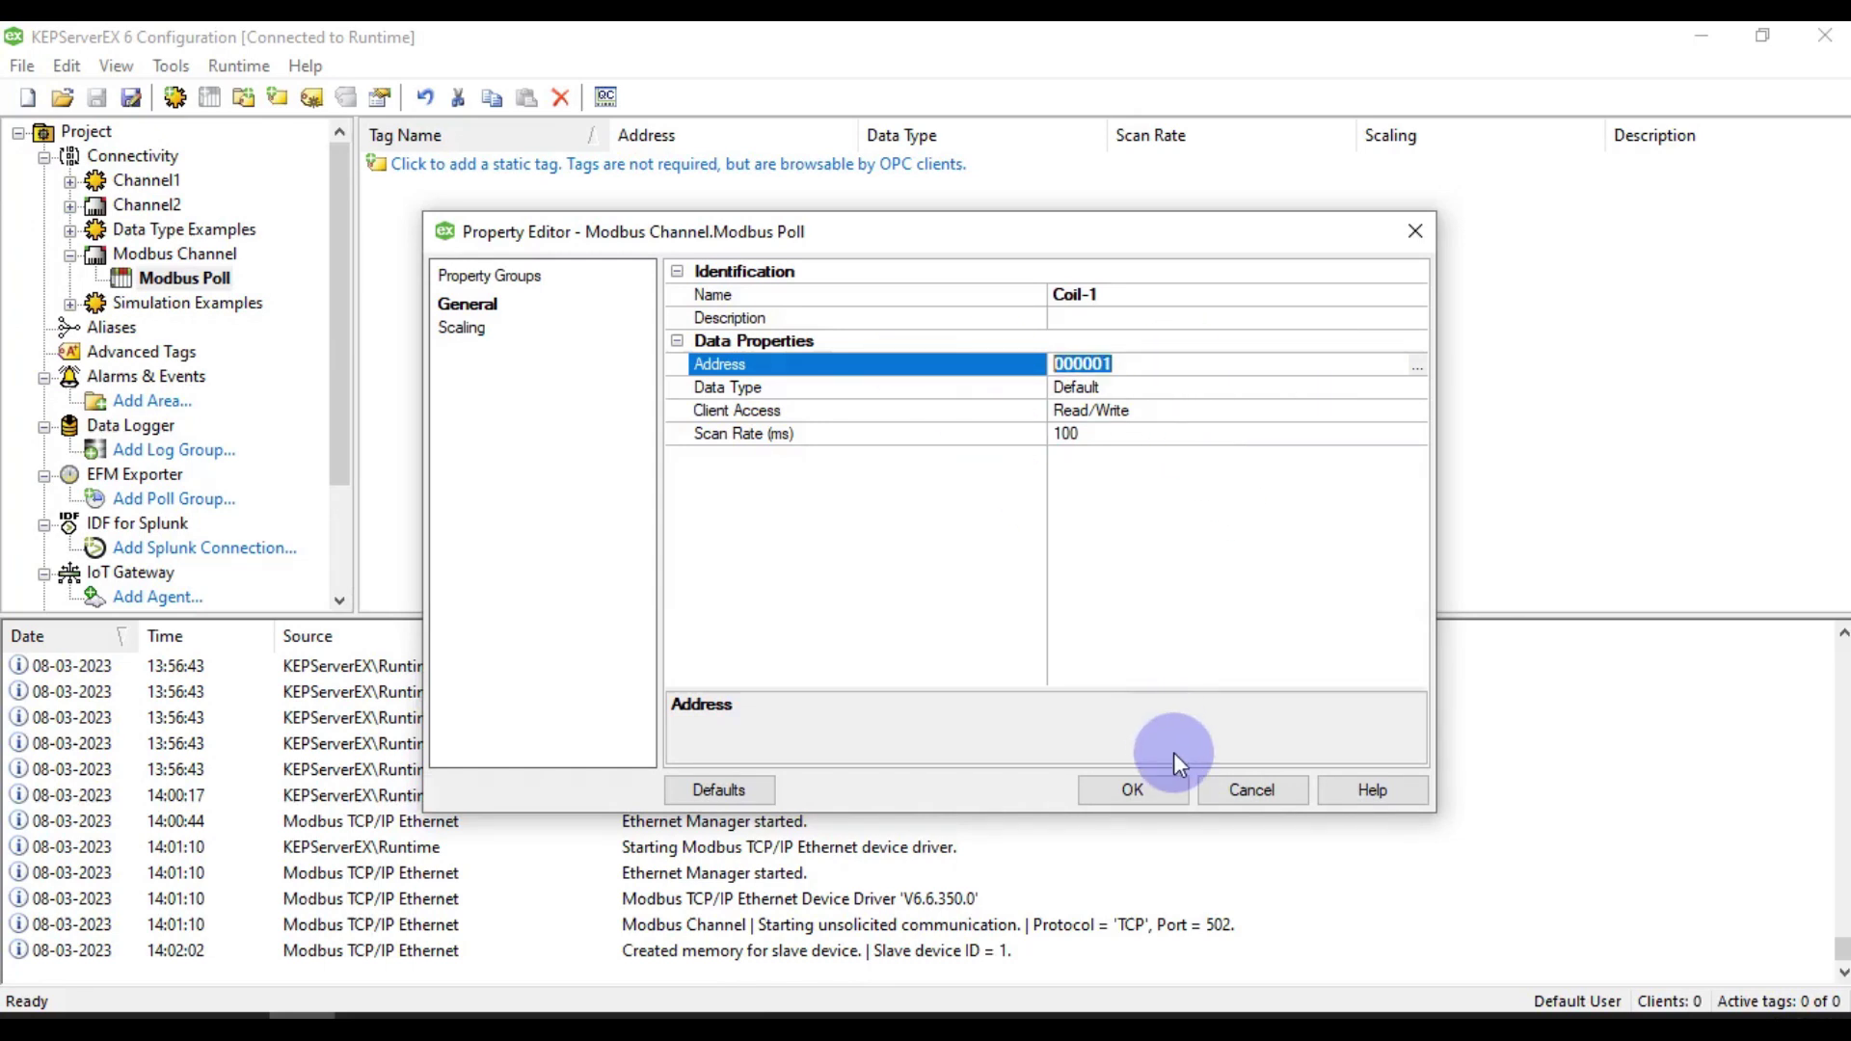
left_click(1154, 786)
left_click(507, 220)
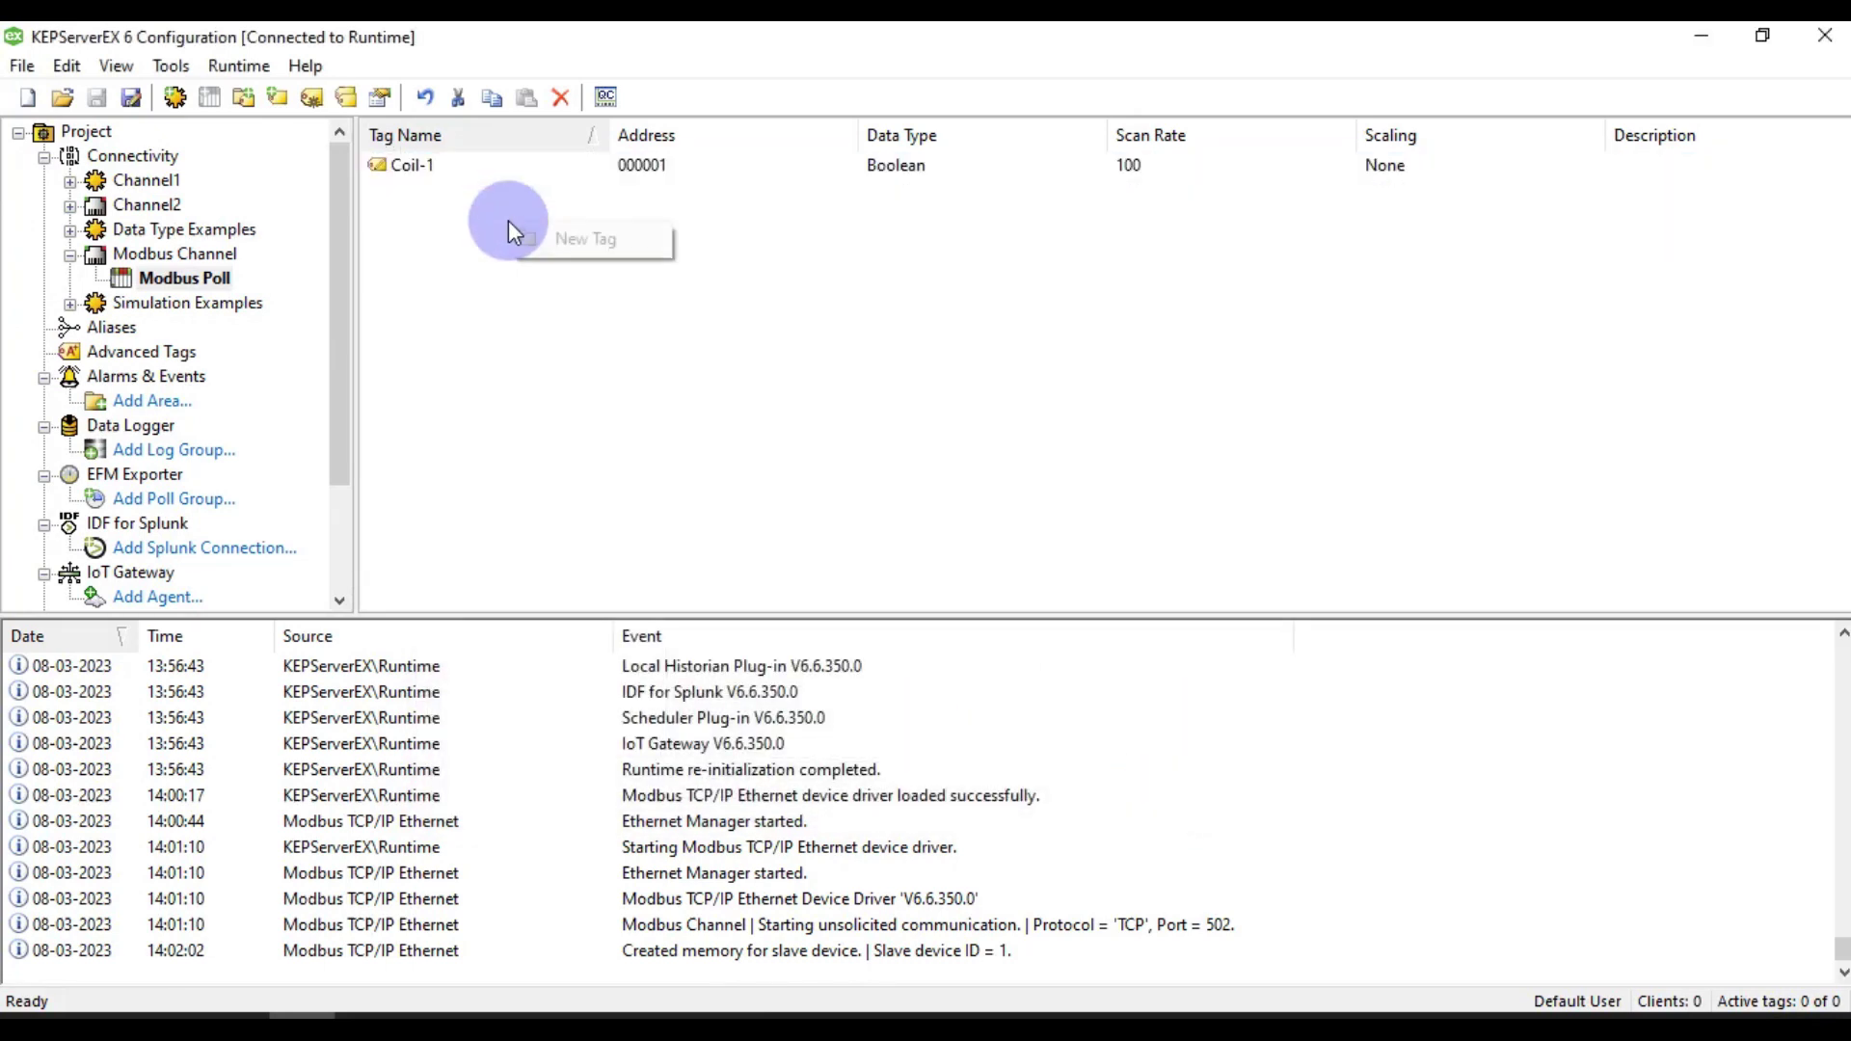
Add tag Coil-2 at address 000002.
left_click(535, 238)
type("Coi;-2l-2")
left_click(1097, 369)
type("000002")
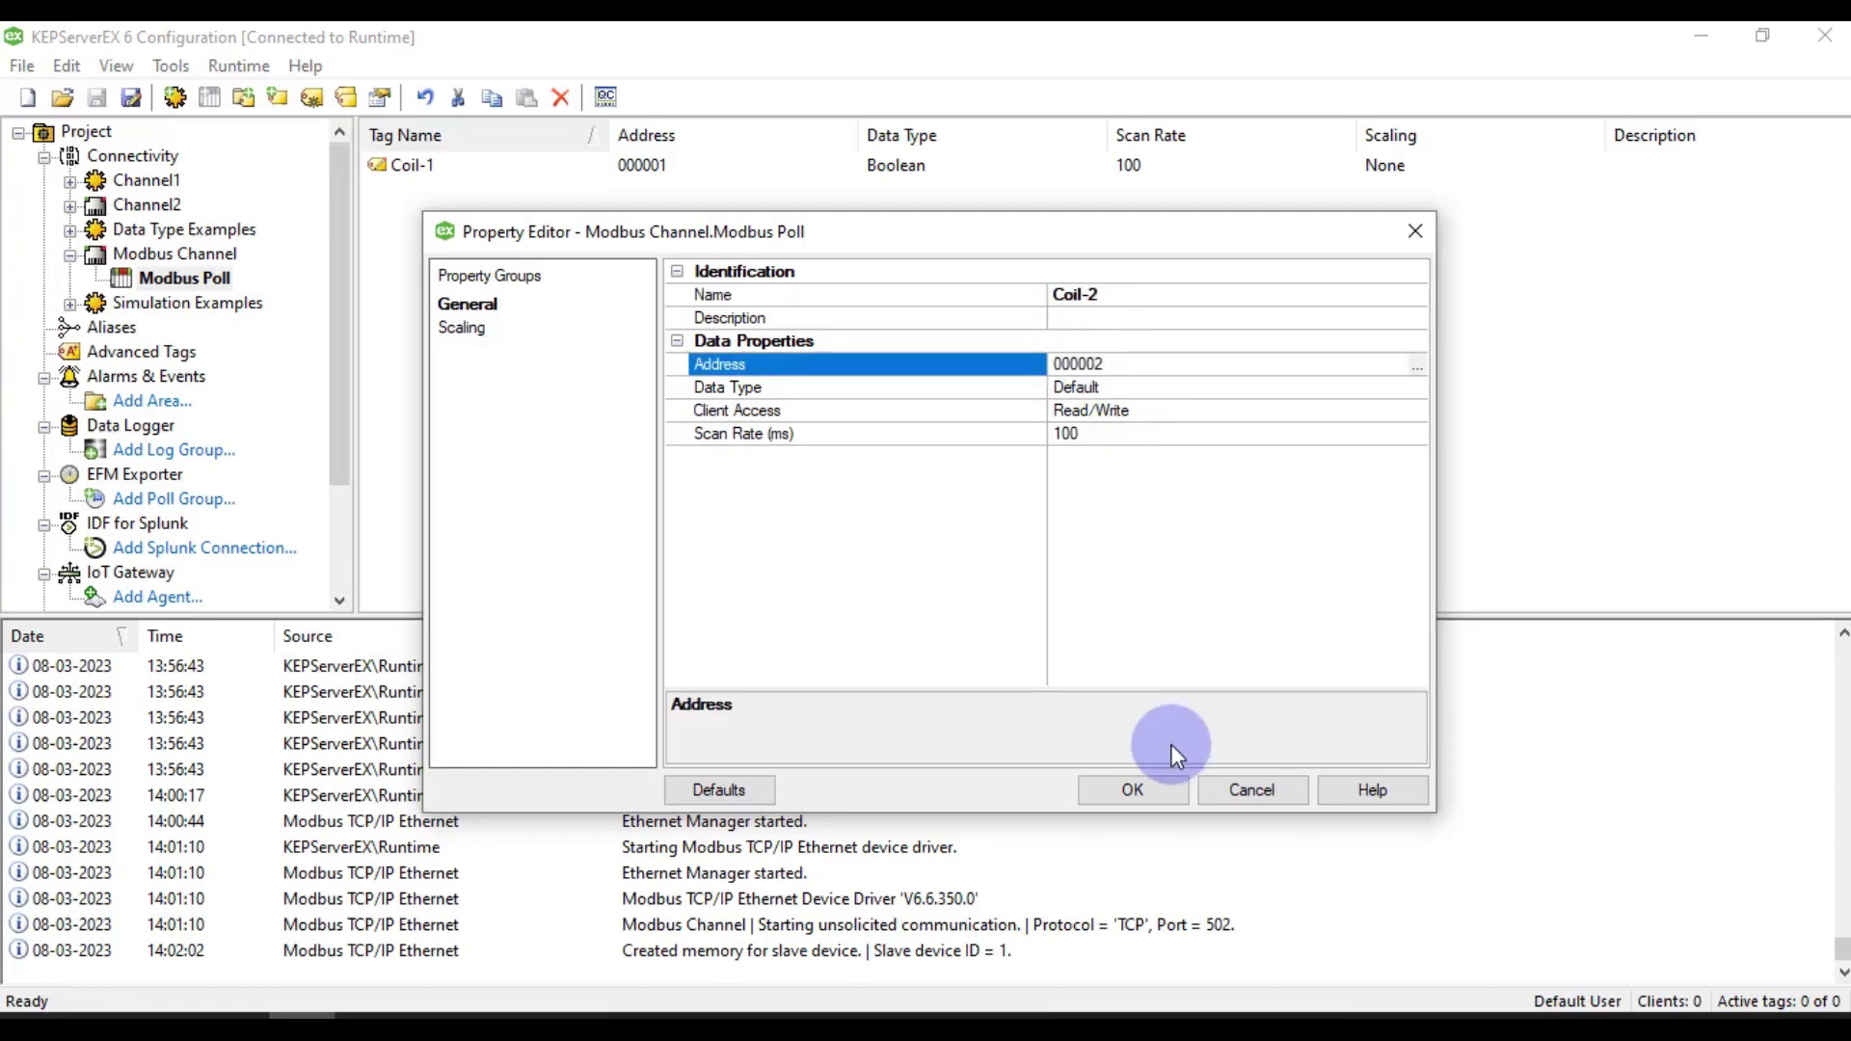
left_click(1142, 787)
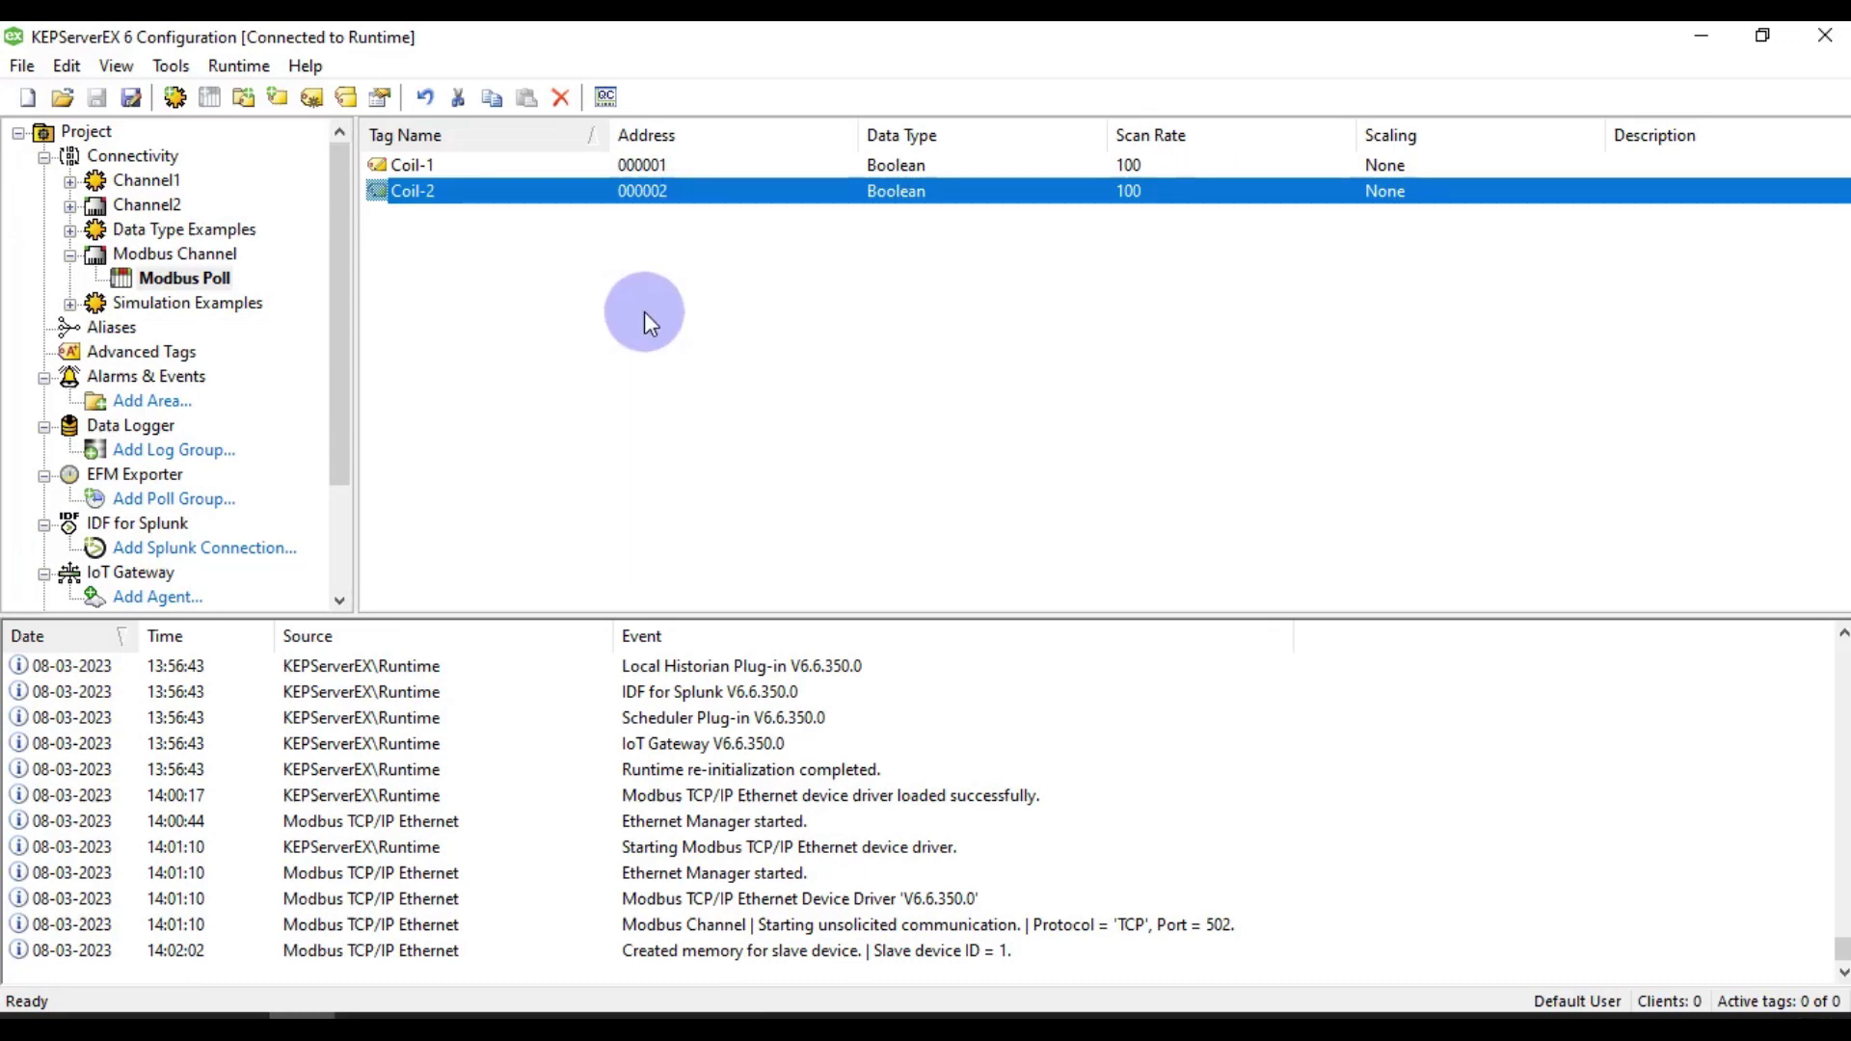
Add tag Coil-3 at address 000003.
right_click(663, 233)
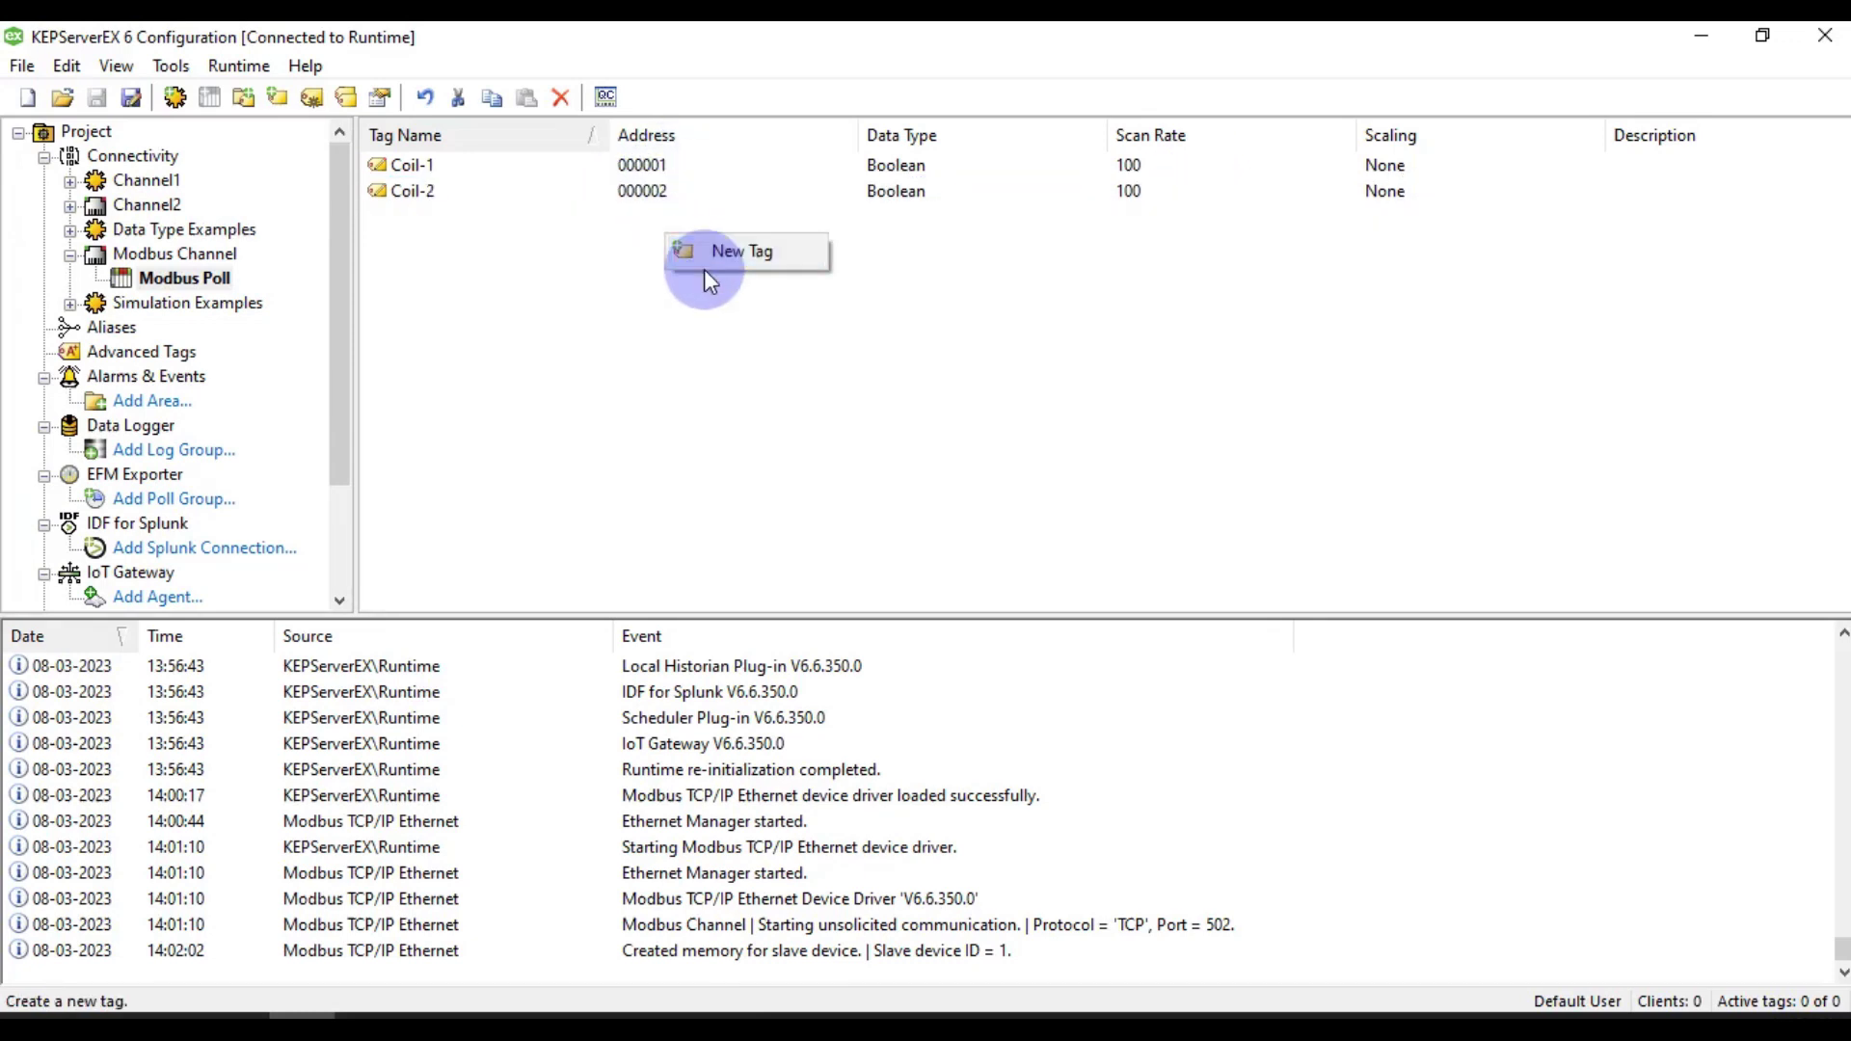
left_click(718, 256)
type("Cp")
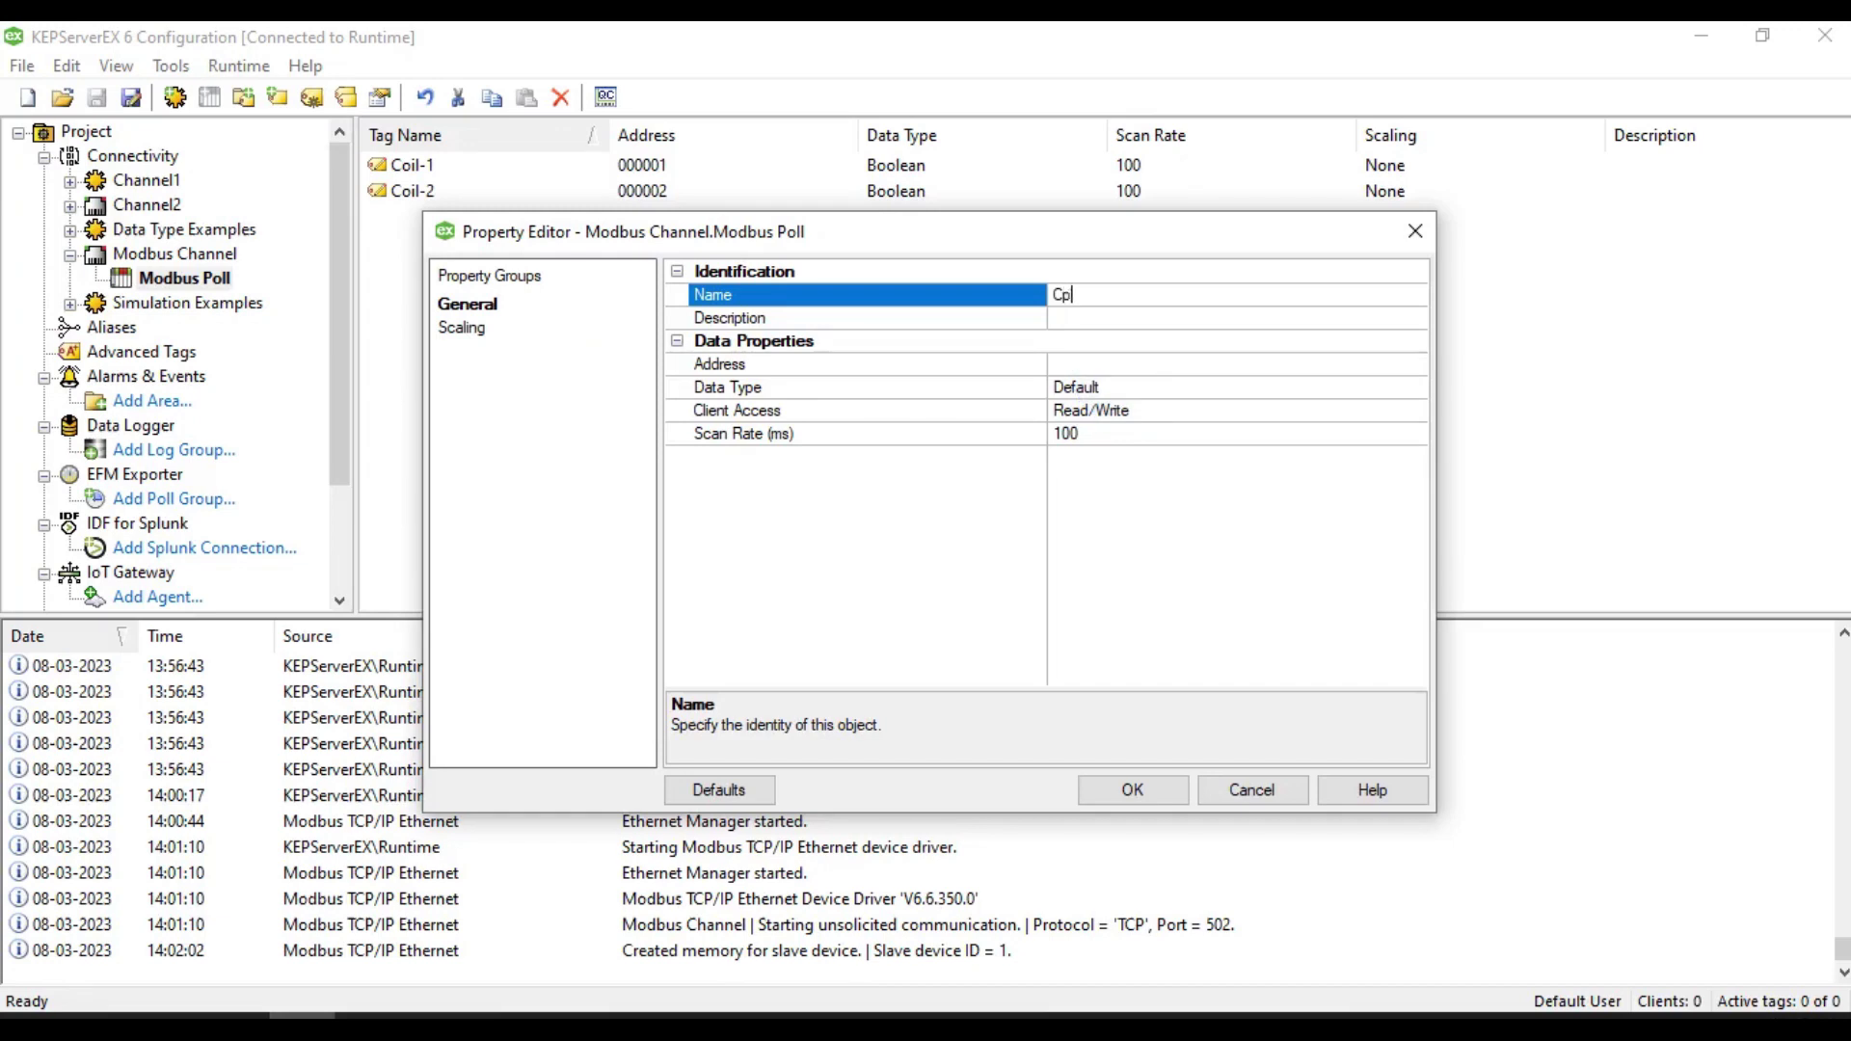
key("BackSpace")
type("oil-3")
left_click(1124, 364)
type("000001")
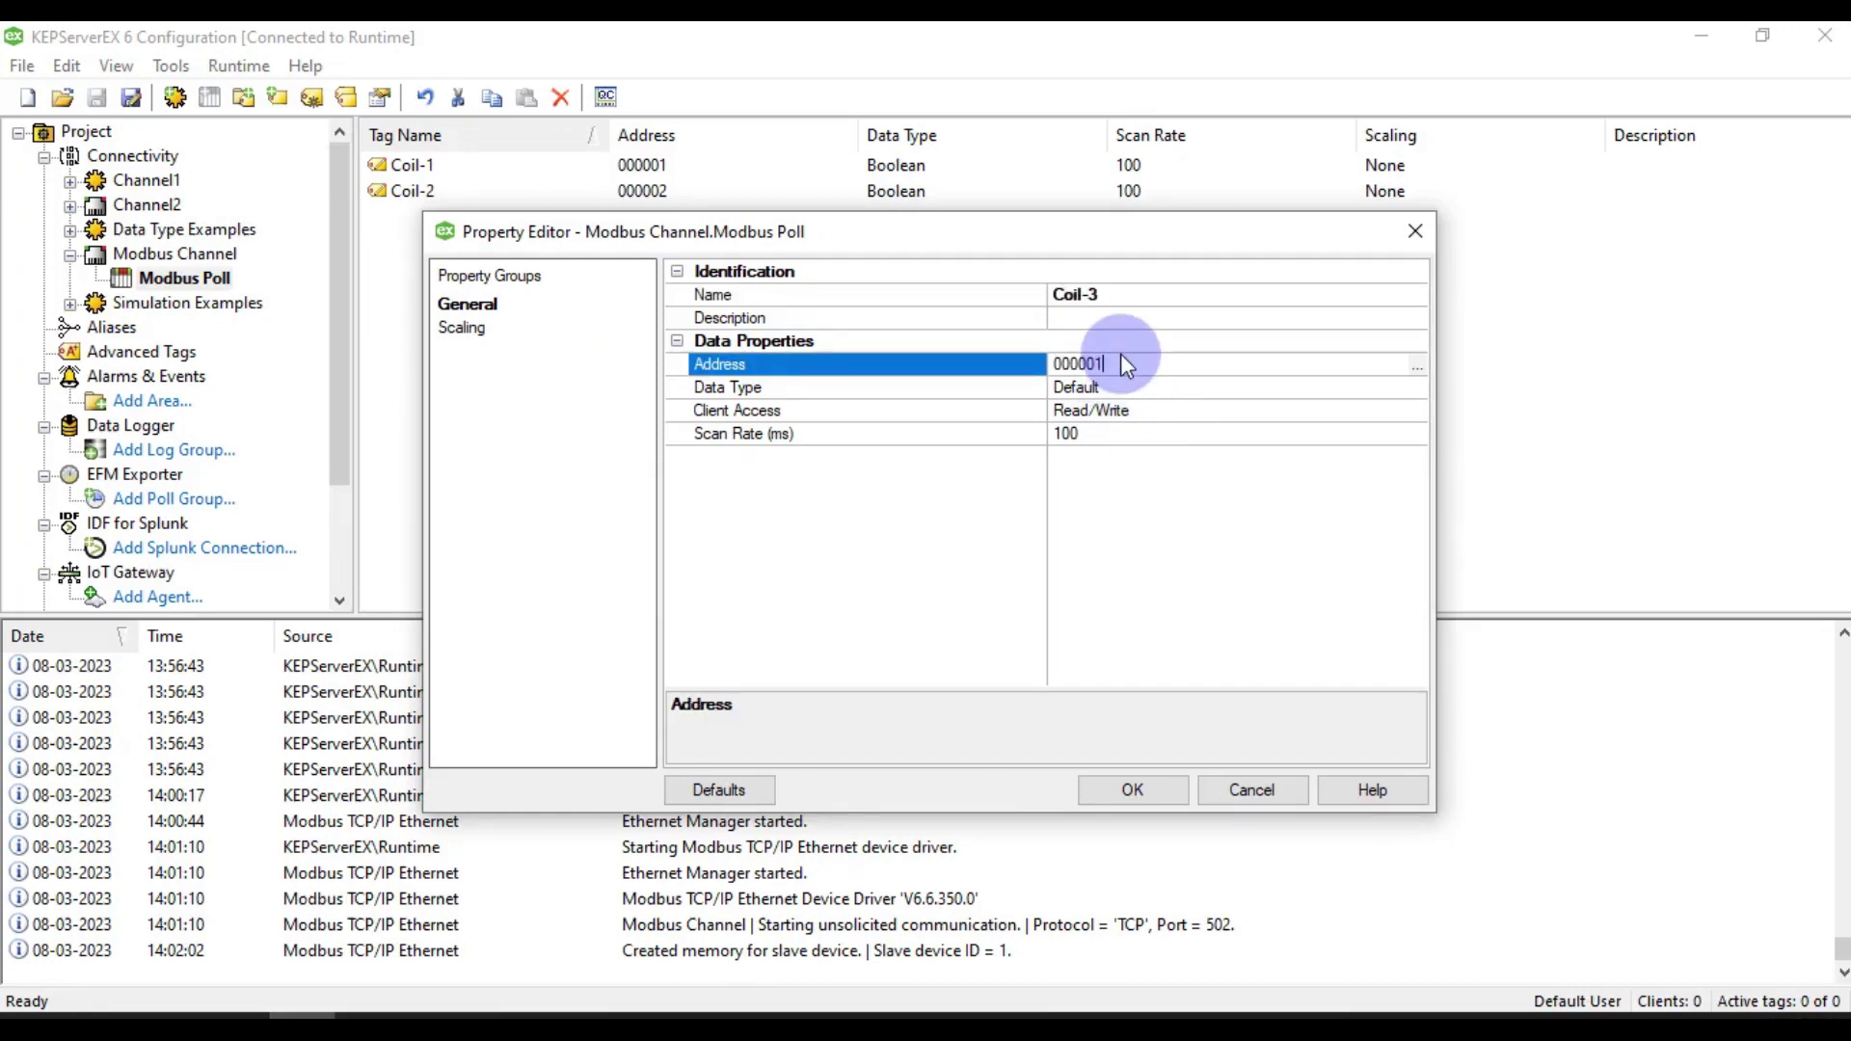
key("BackSpace")
type("3")
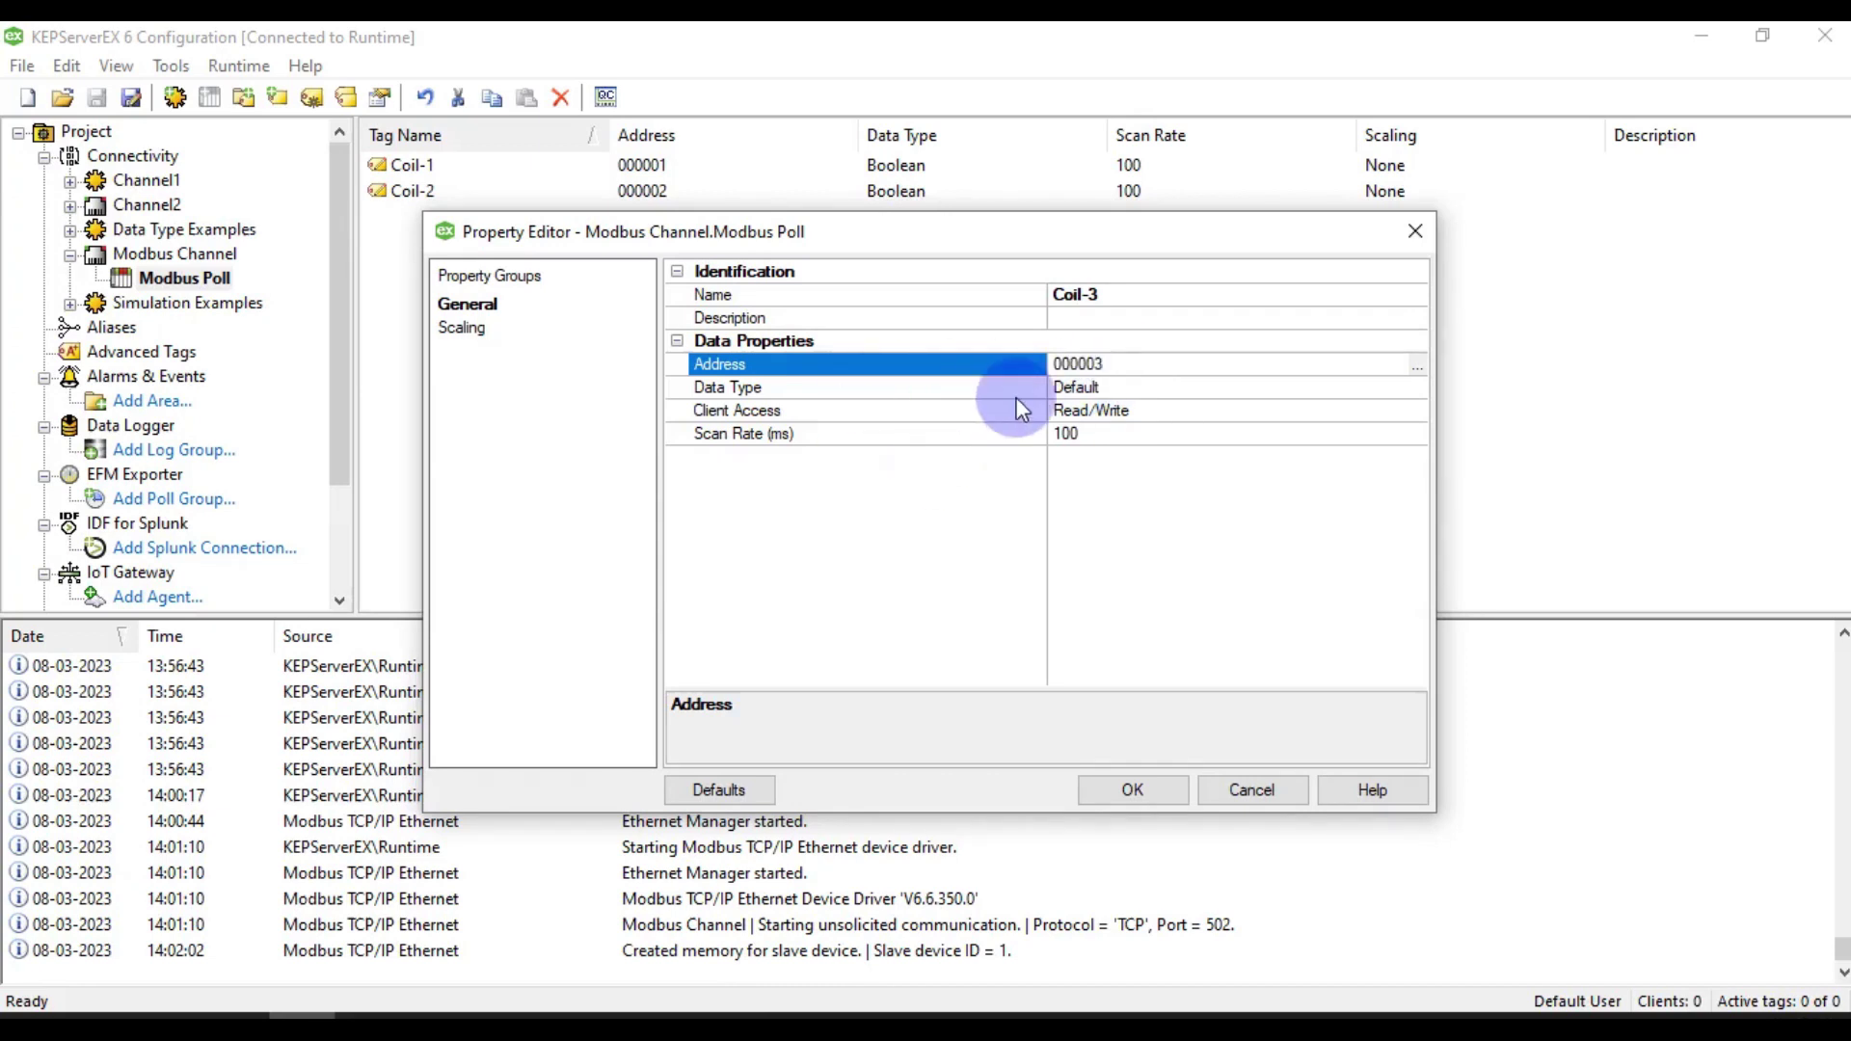
left_click(1155, 789)
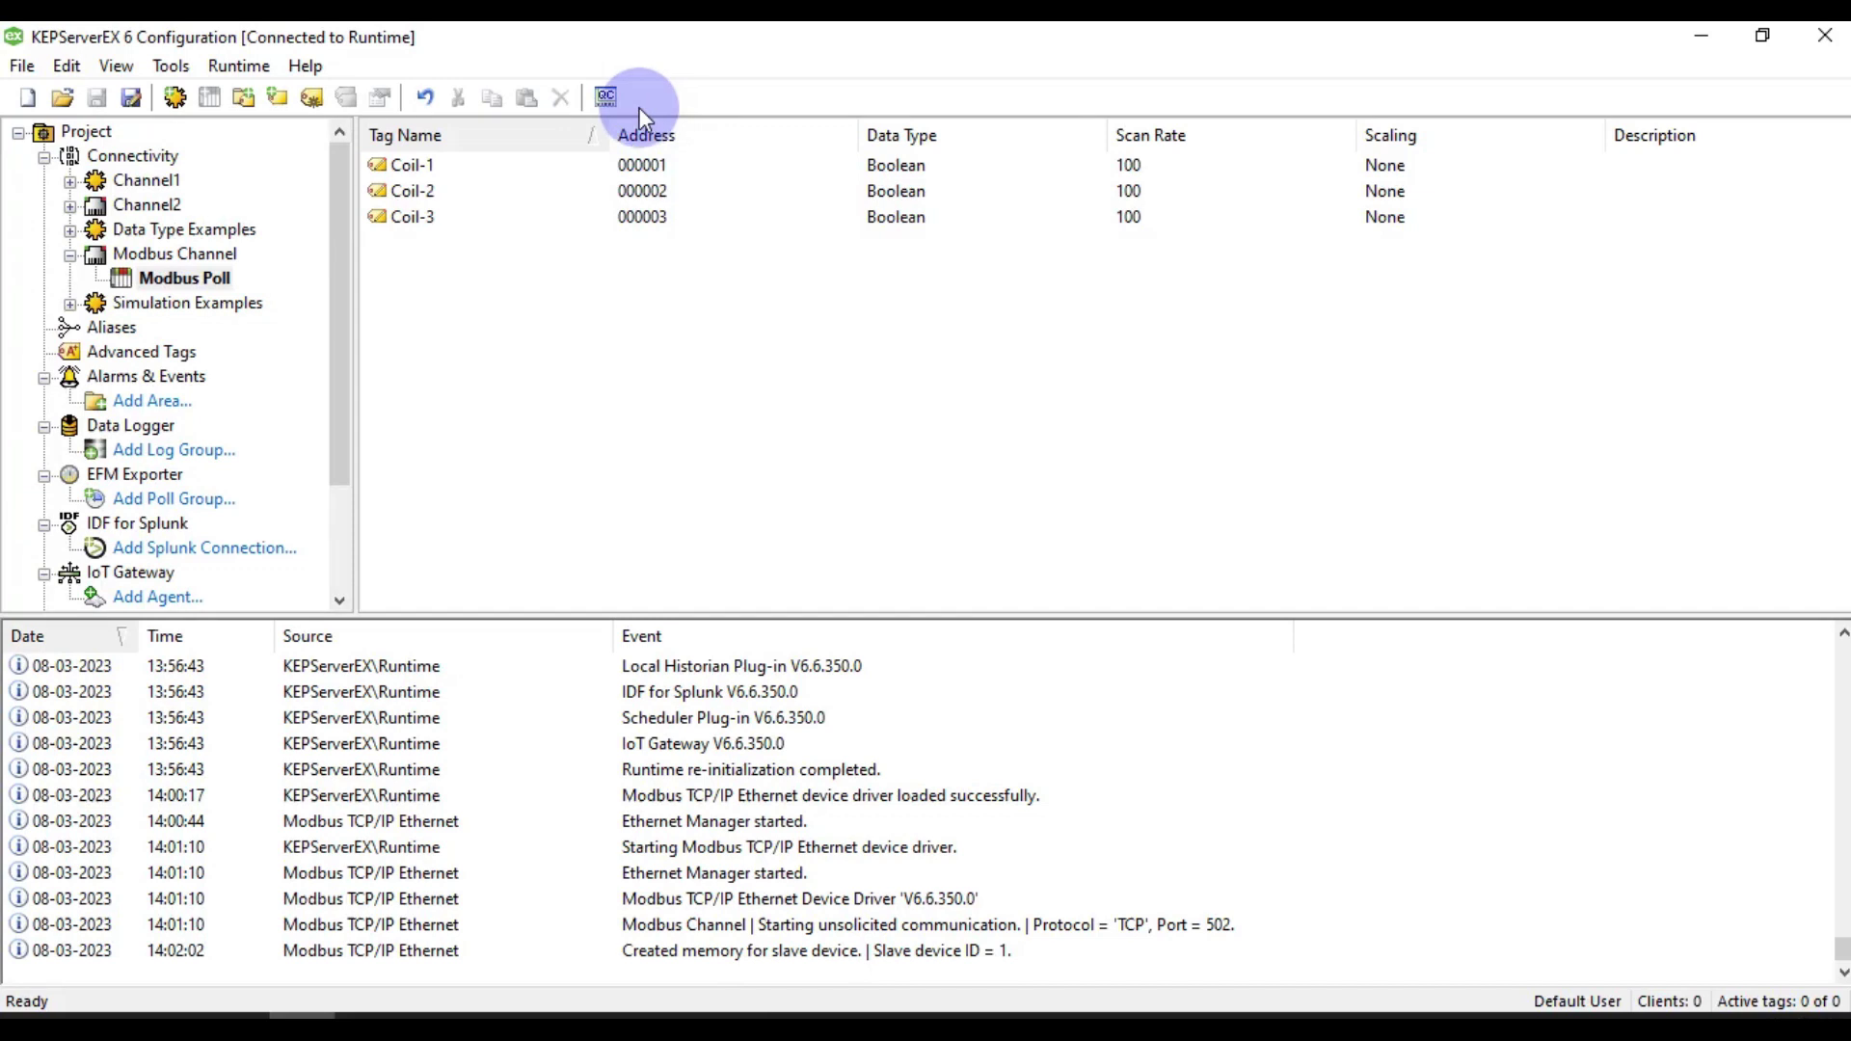
left_click(606, 97)
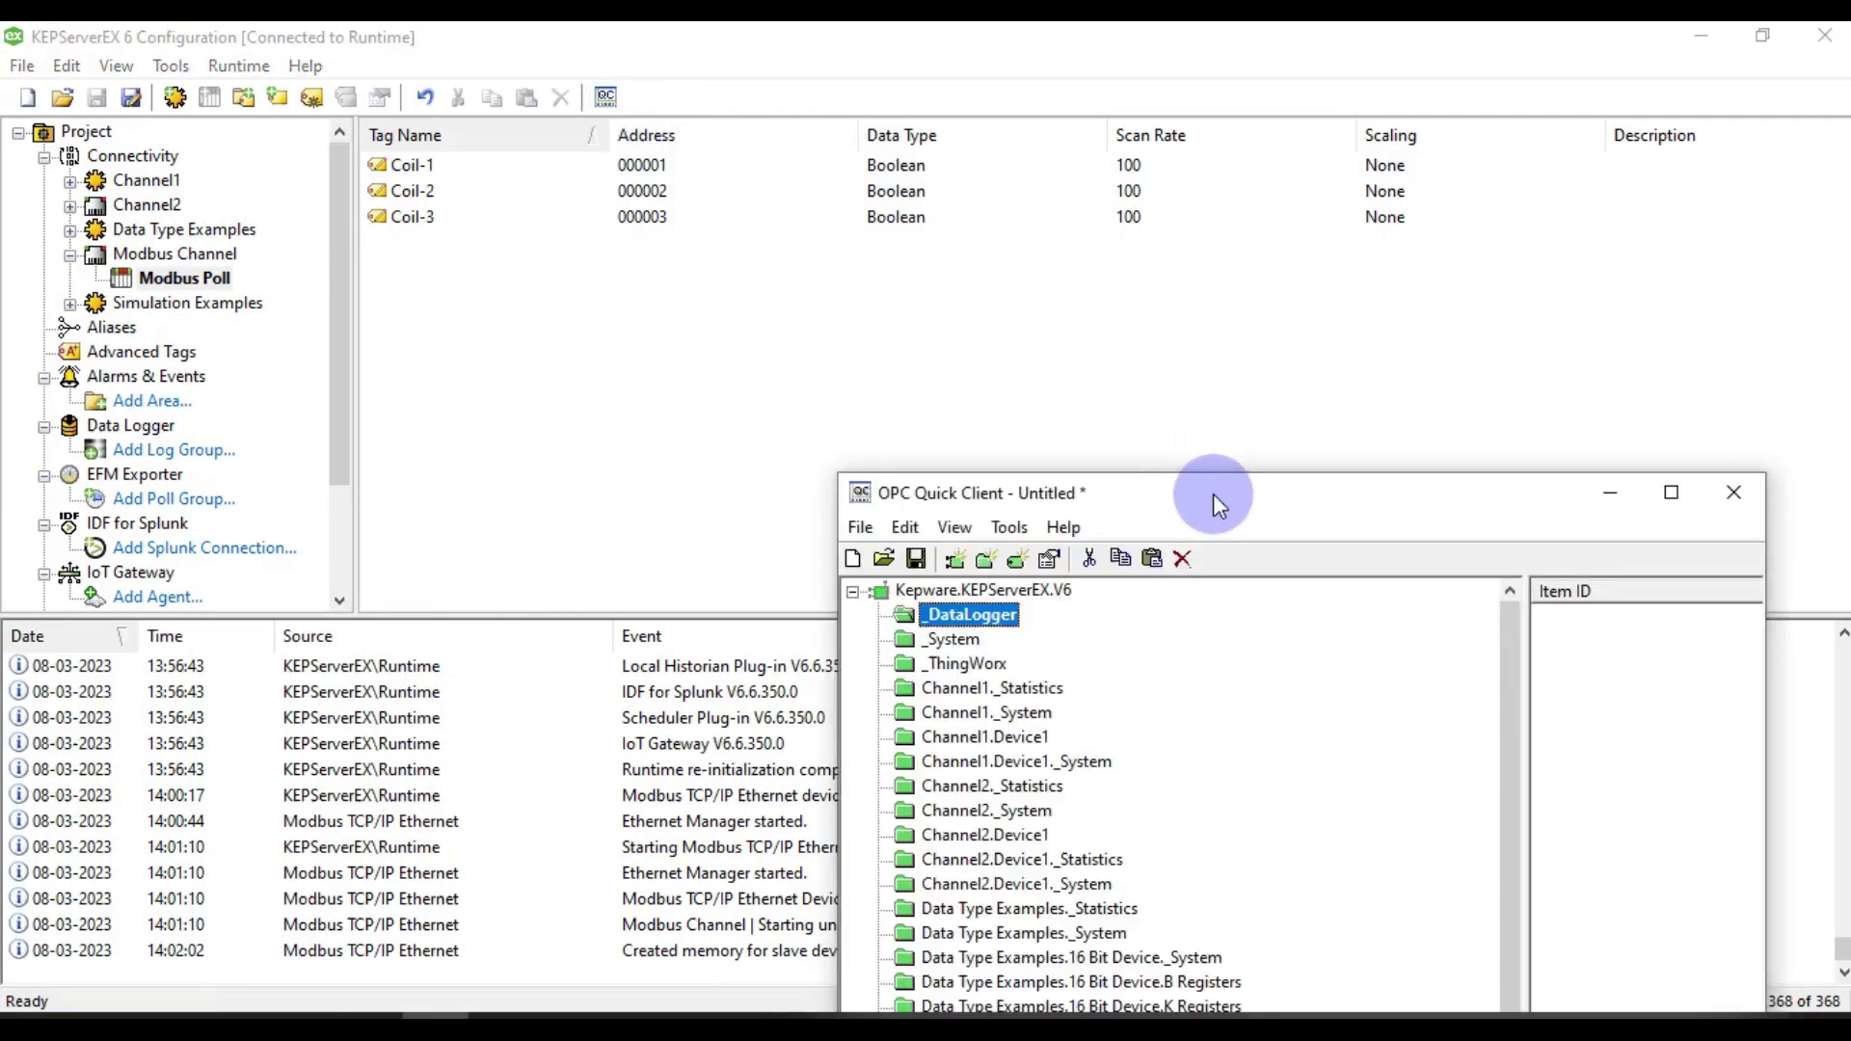
In maximized Quick Client, show Modbus Channel.Modbus Poll items Coil-1 to Coil-3 reading 0, Good quality.
double_click(1212, 494)
scroll(534, 458, "down", 3)
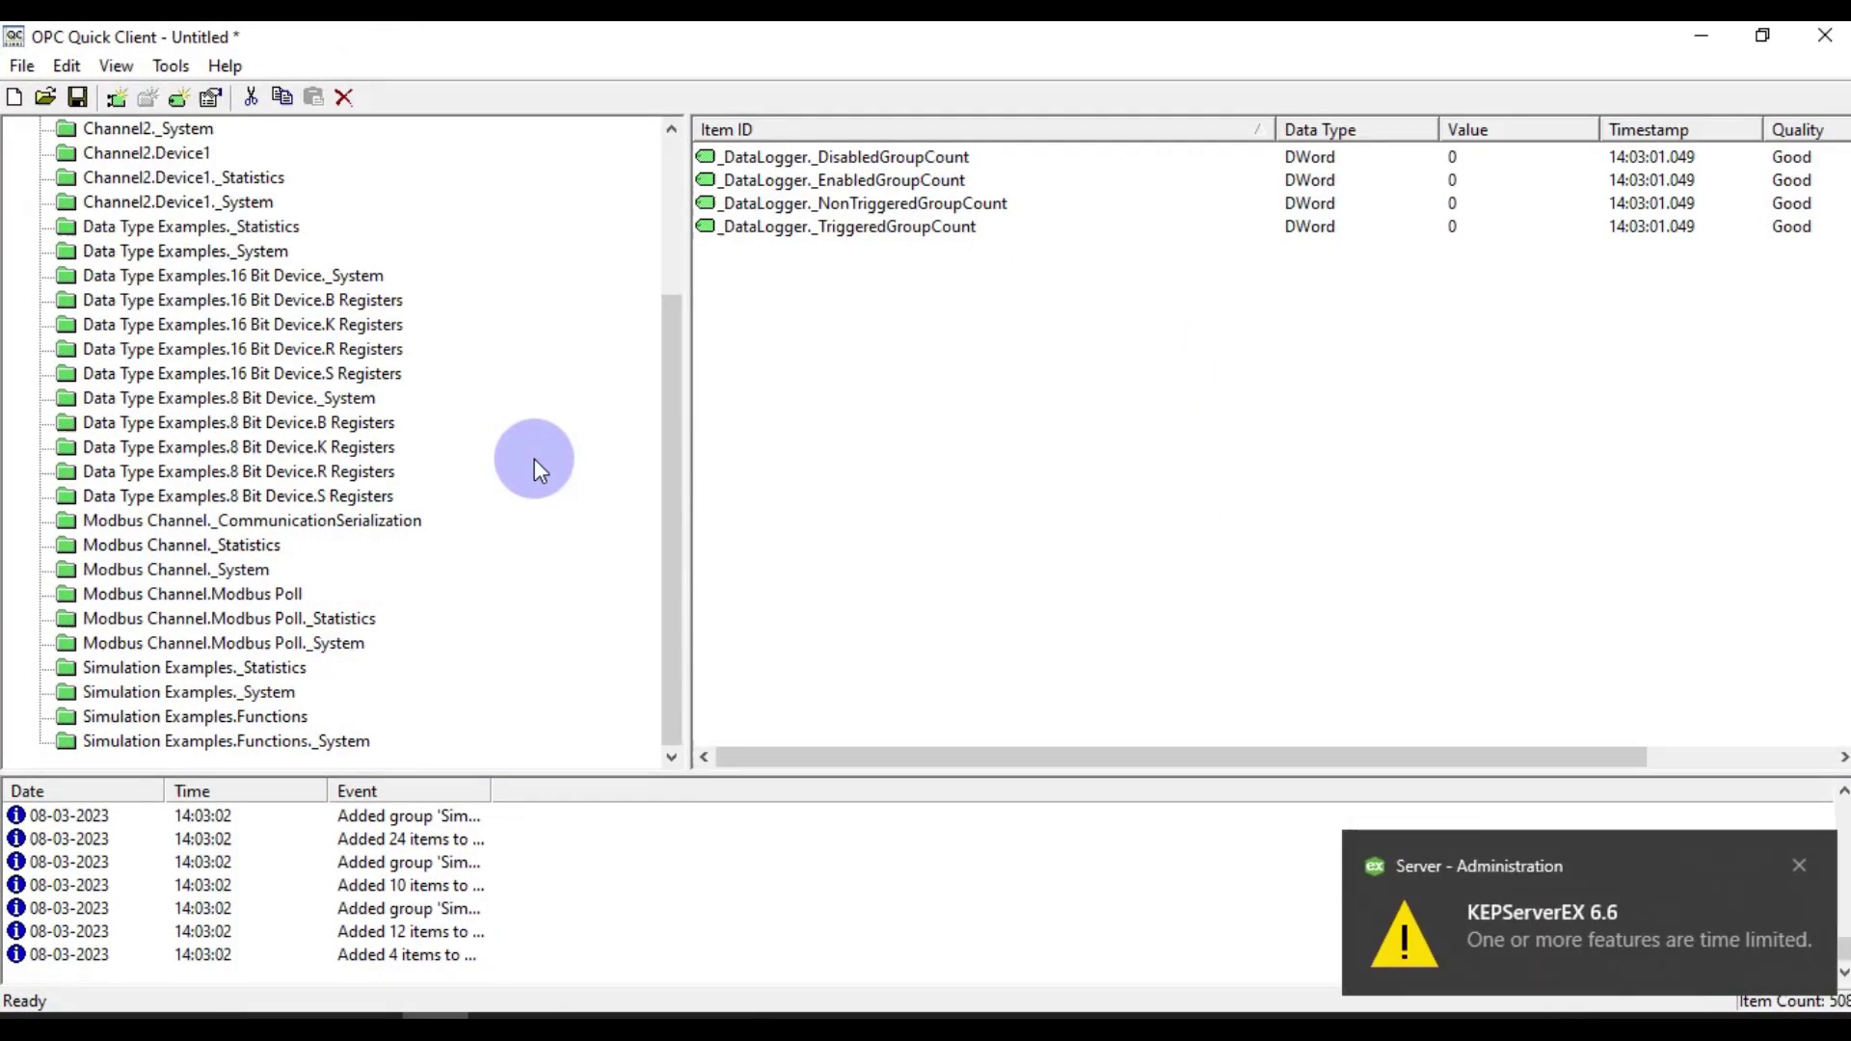
left_click(290, 595)
left_click(1188, 344)
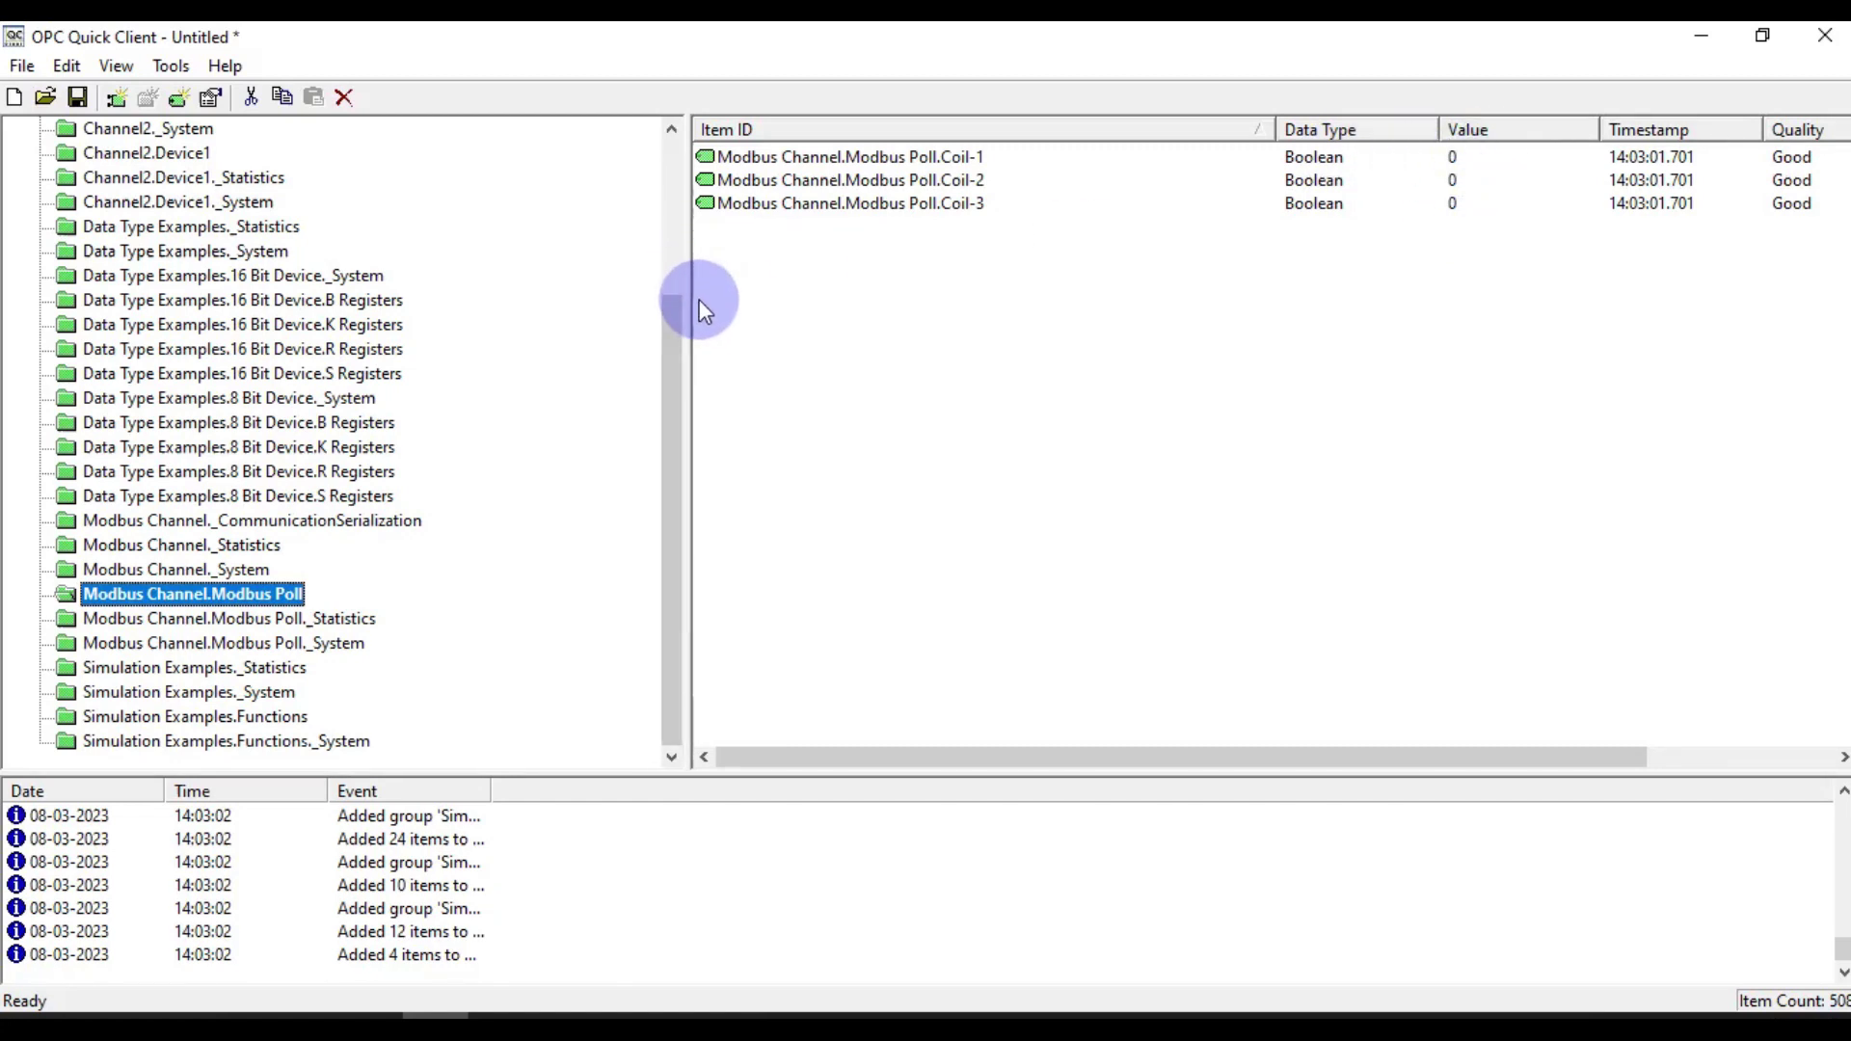
left_click_drag(693, 299, 530, 319)
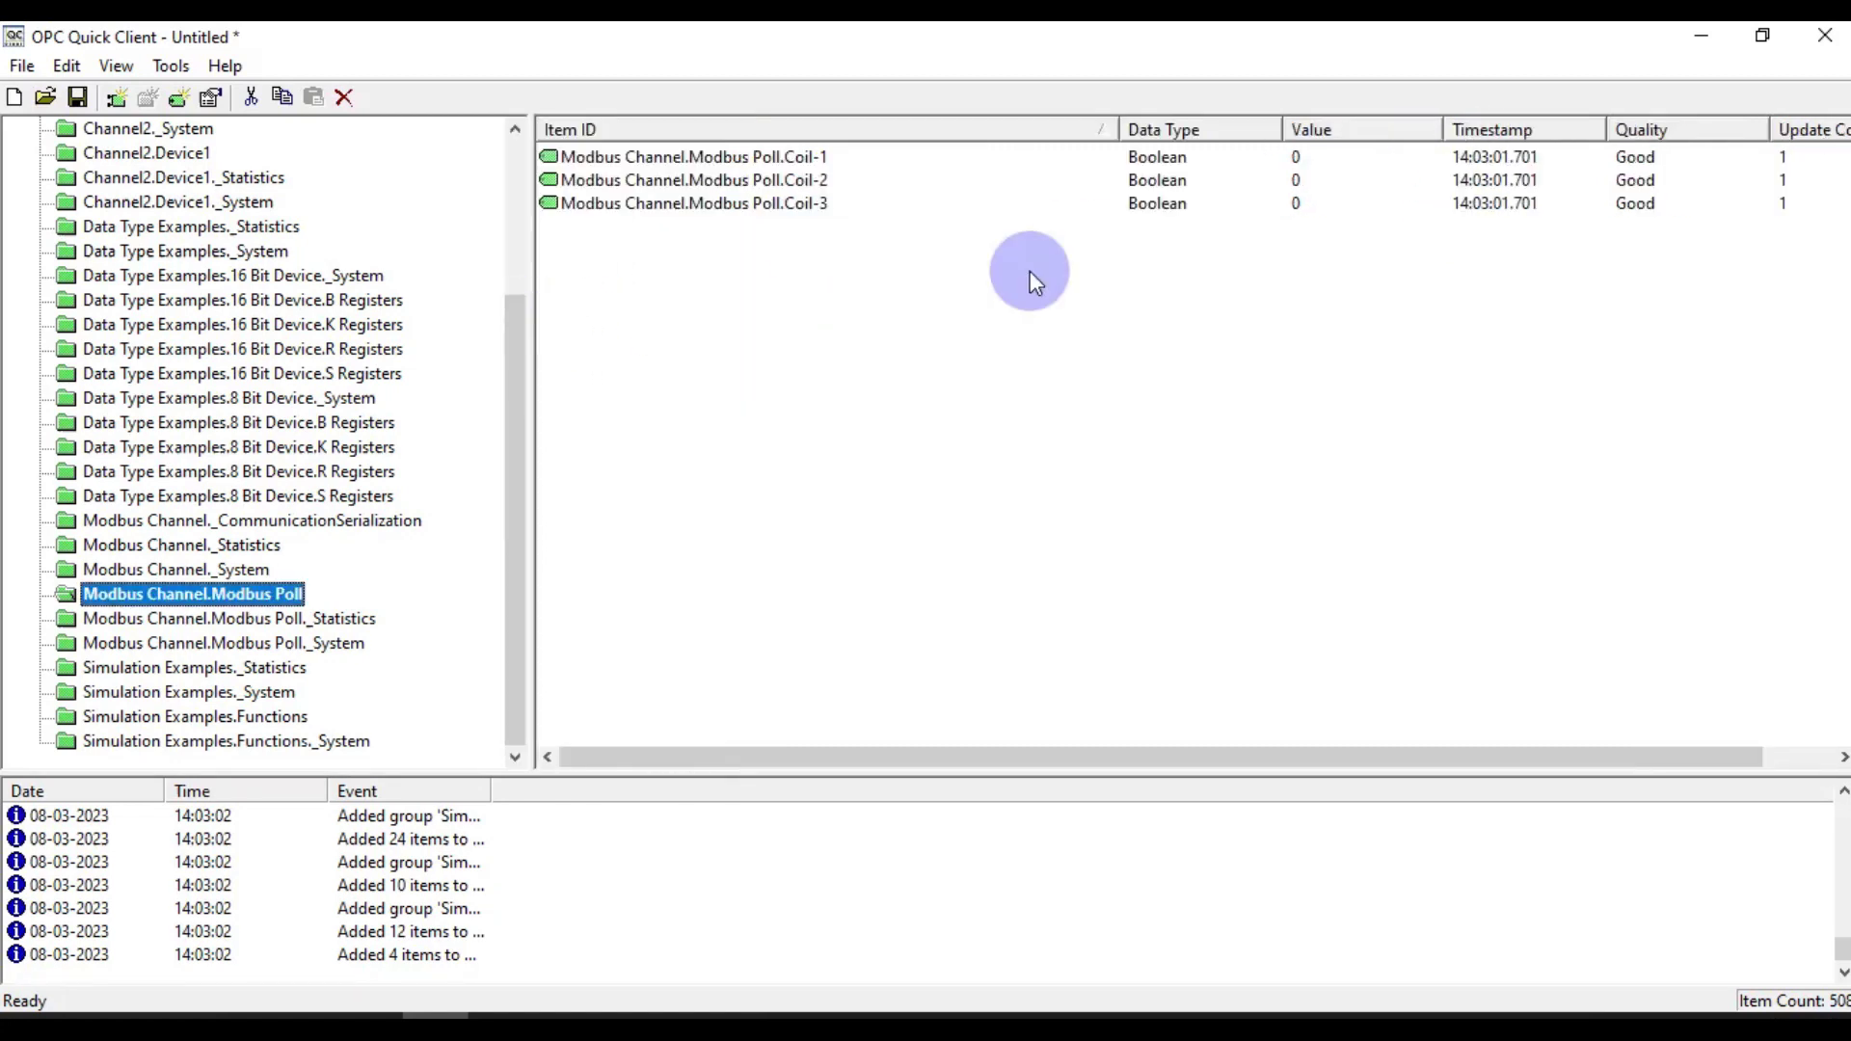
left_click(1292, 182)
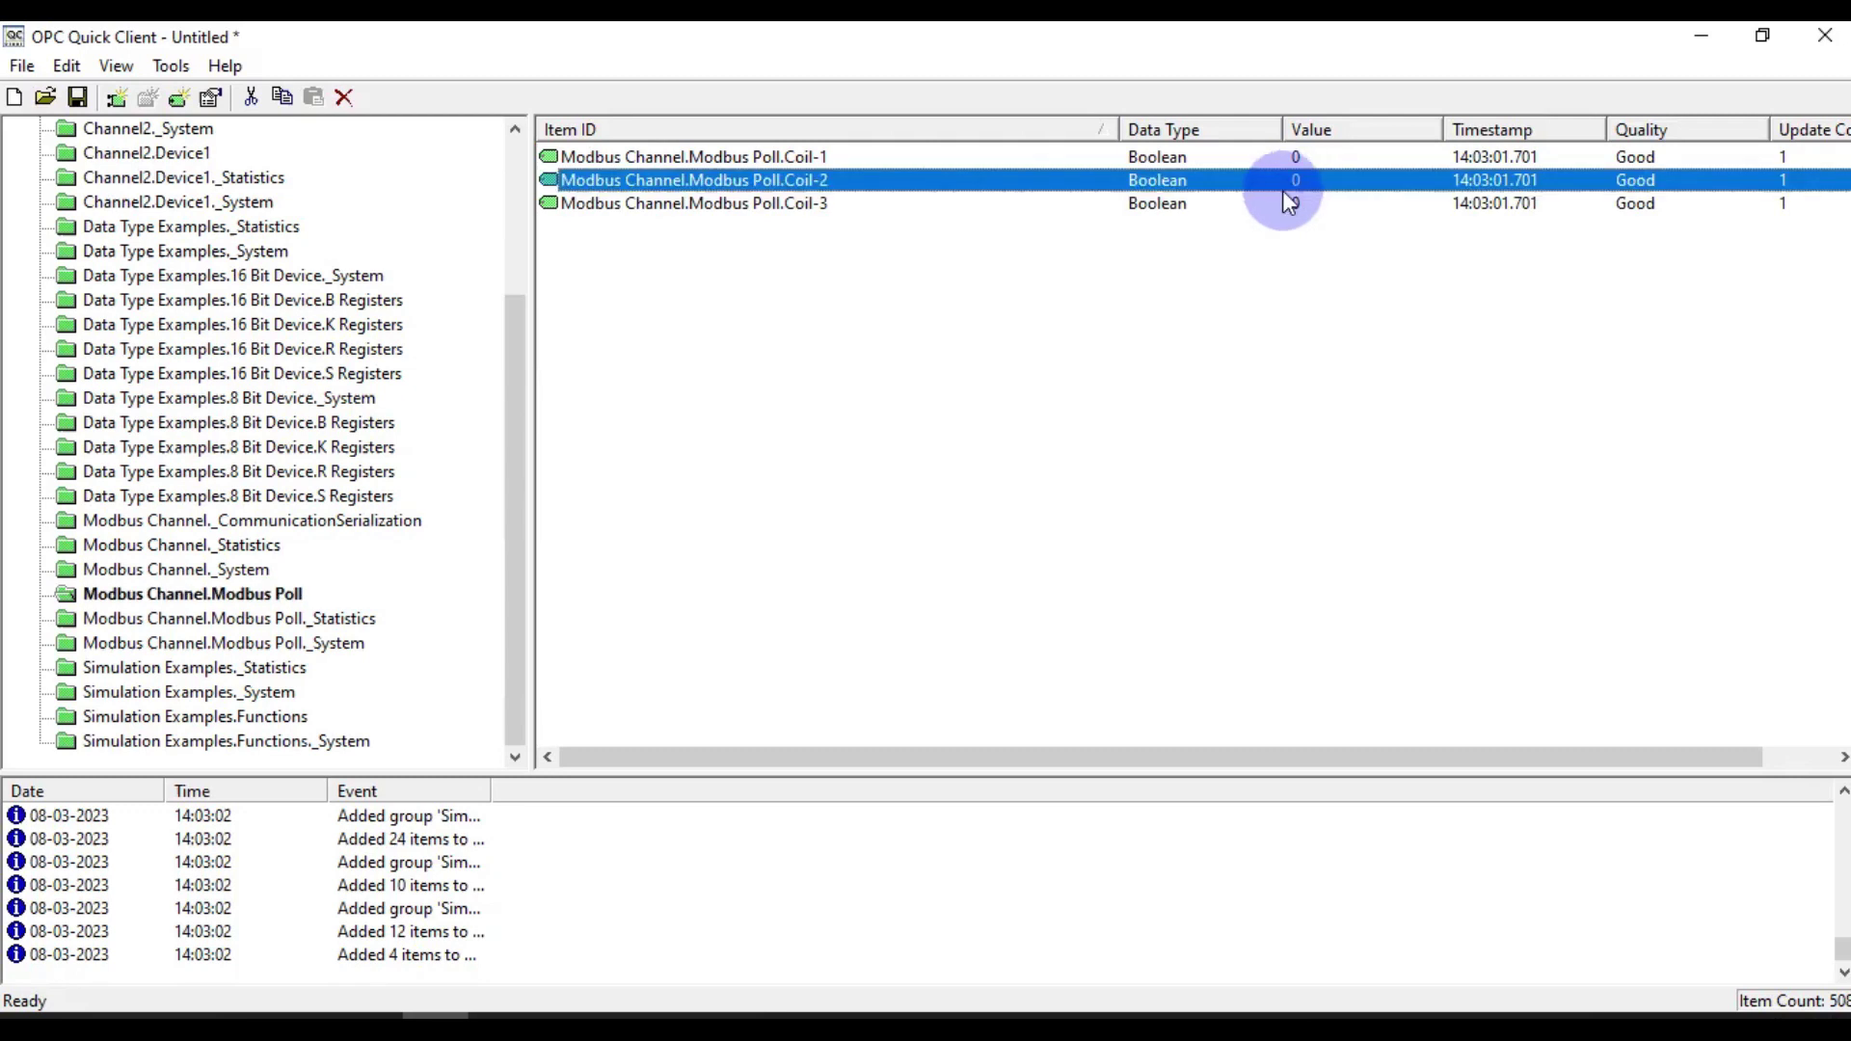
left_click(378, 1017)
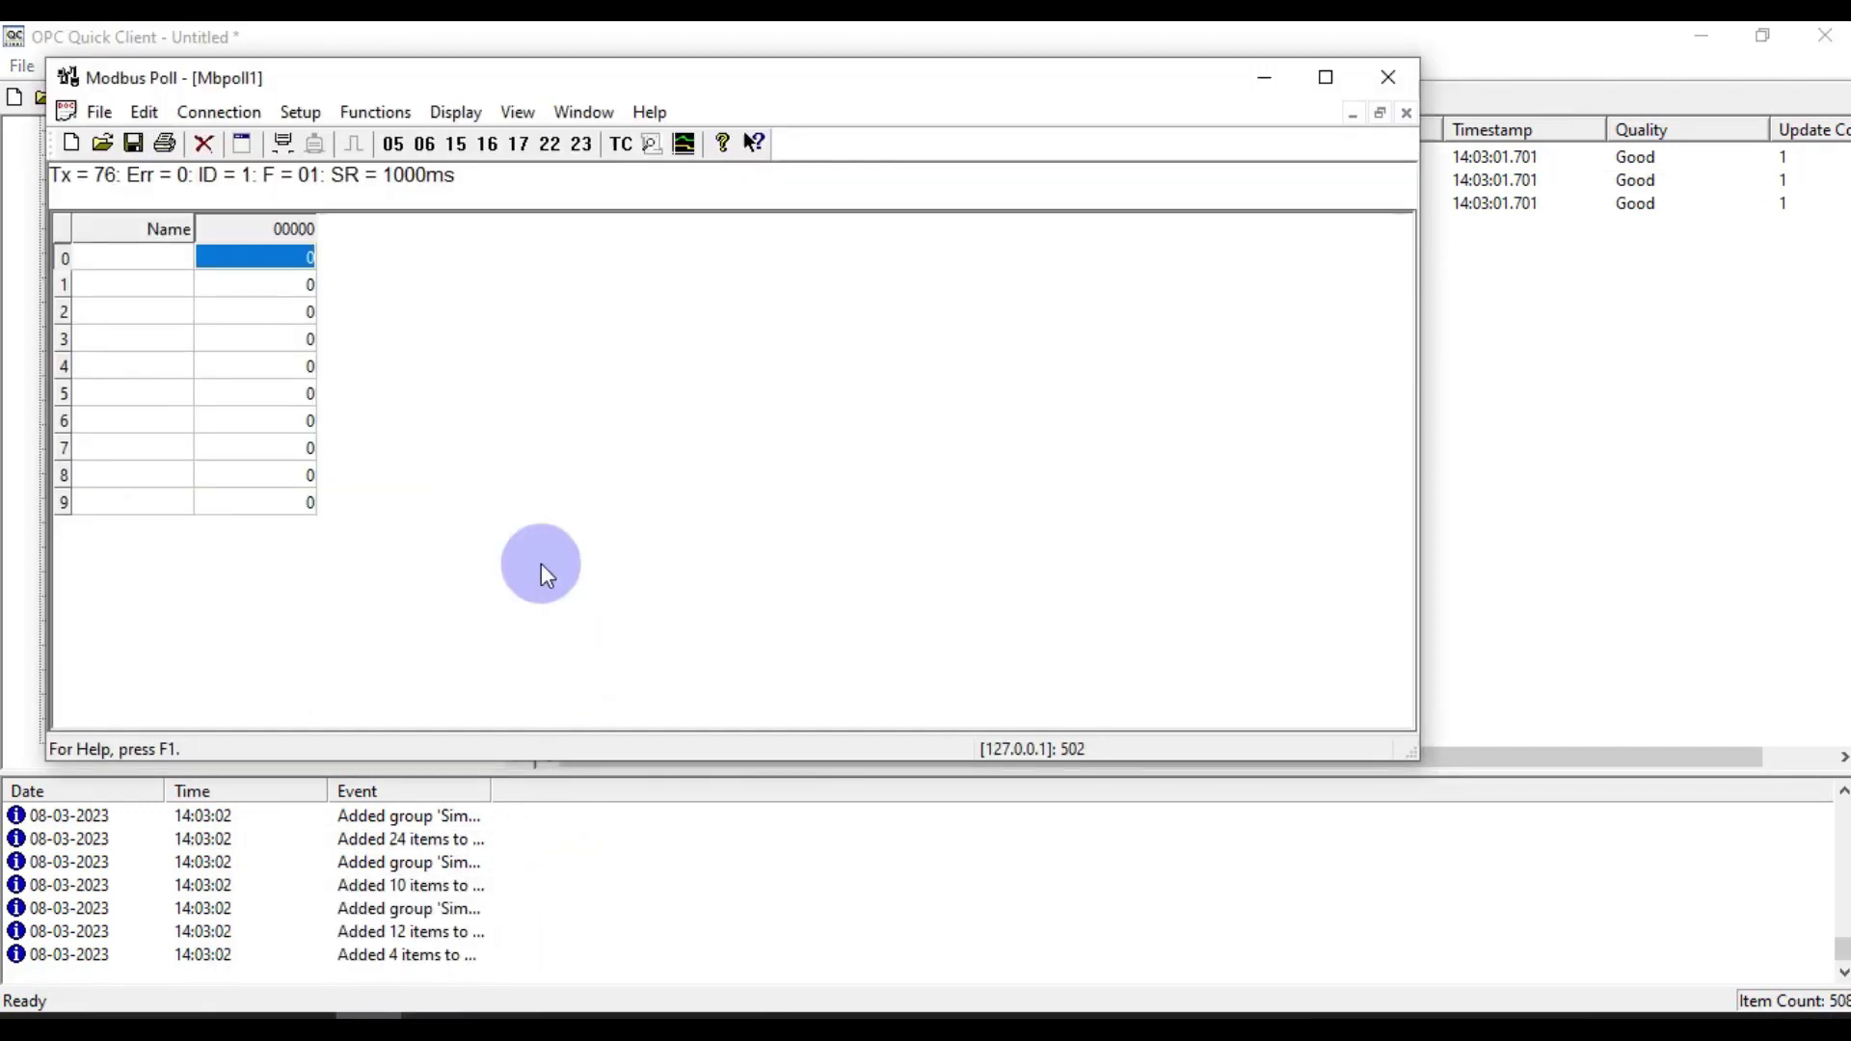
Write coil 1 On from Modbus Poll and confirm Quick Client's Coil-2 reads 1.
left_click(266, 282)
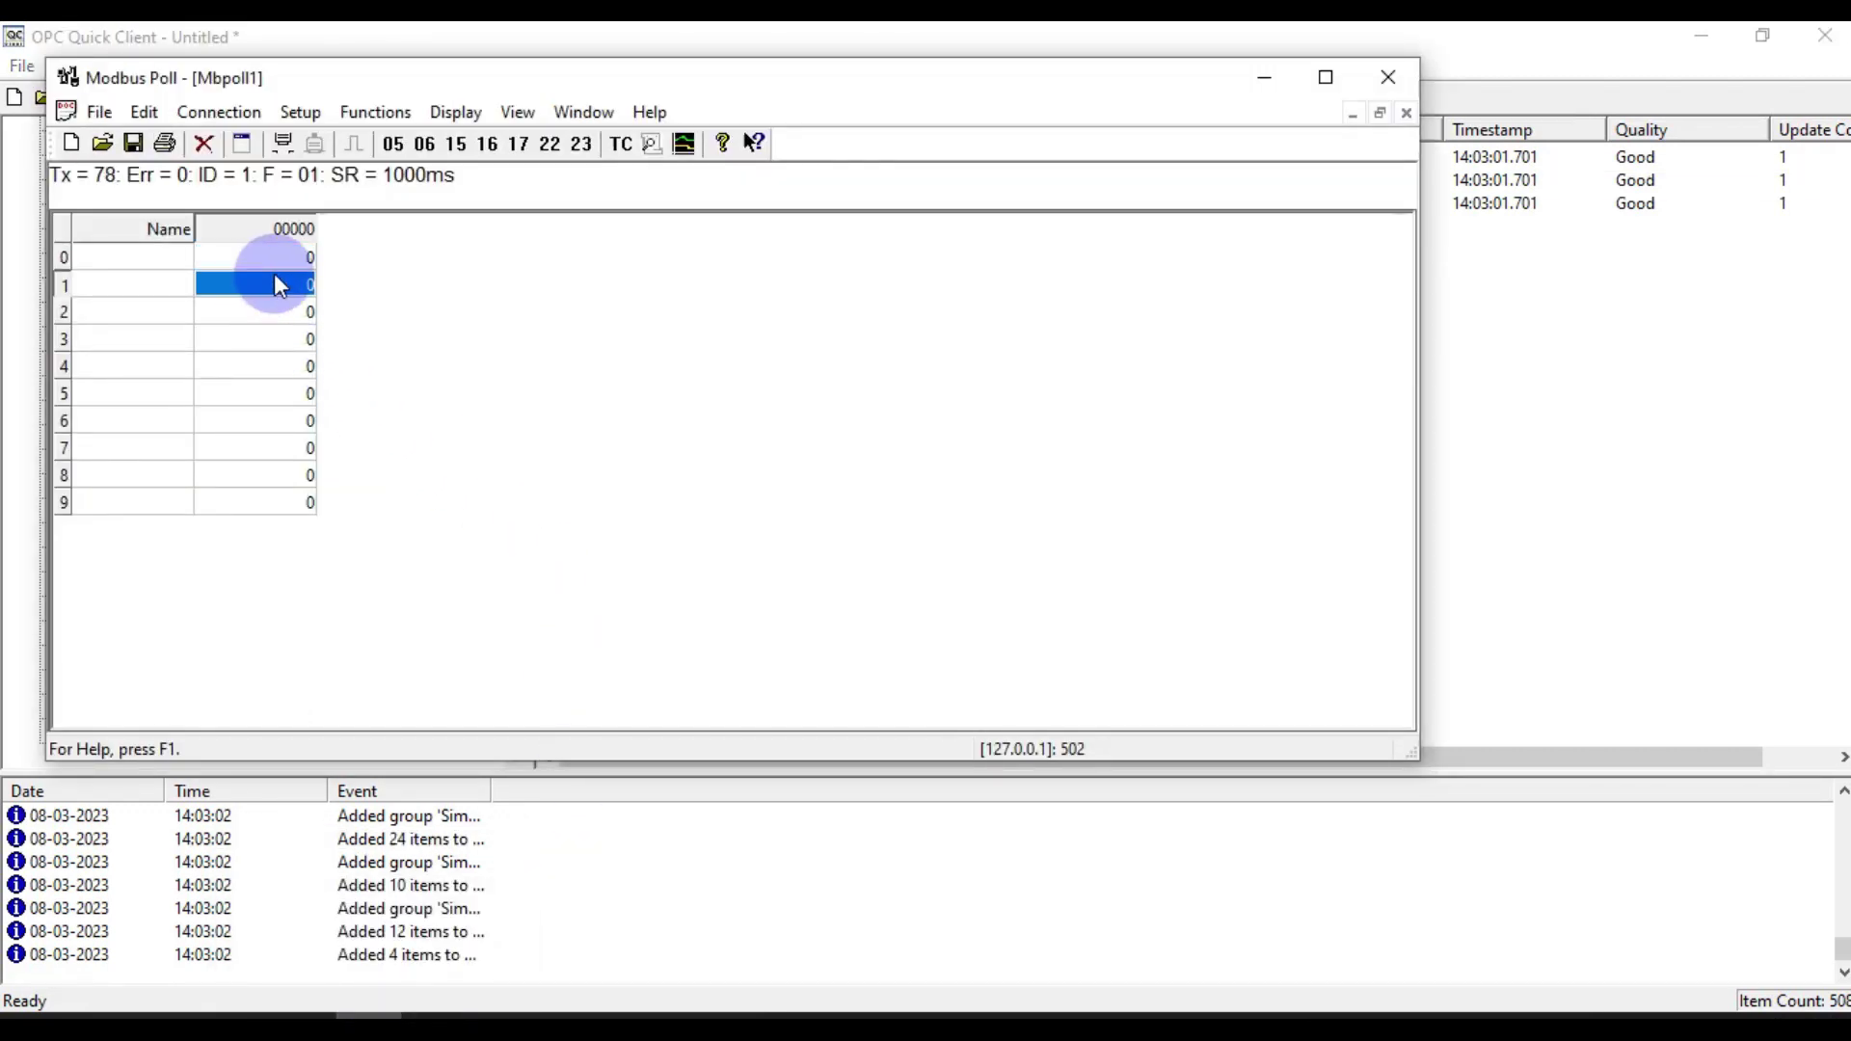
double_click(276, 281)
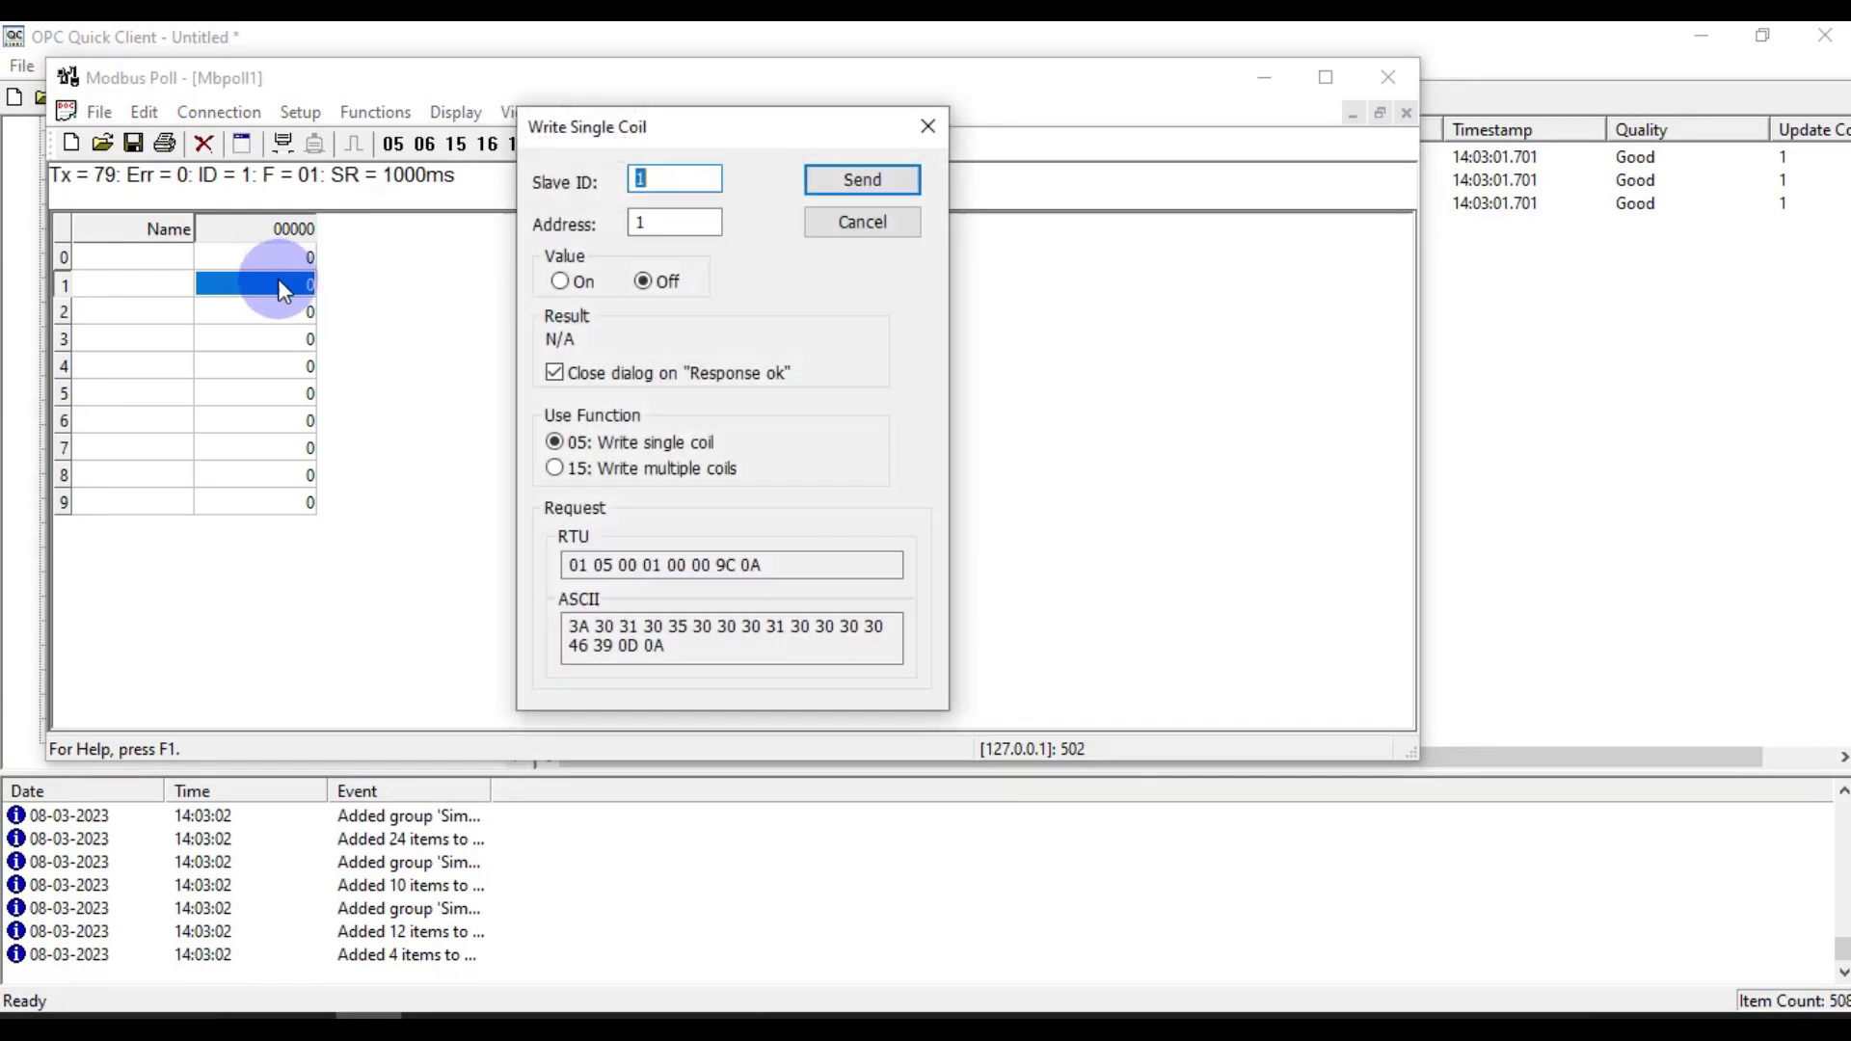
left_click(561, 282)
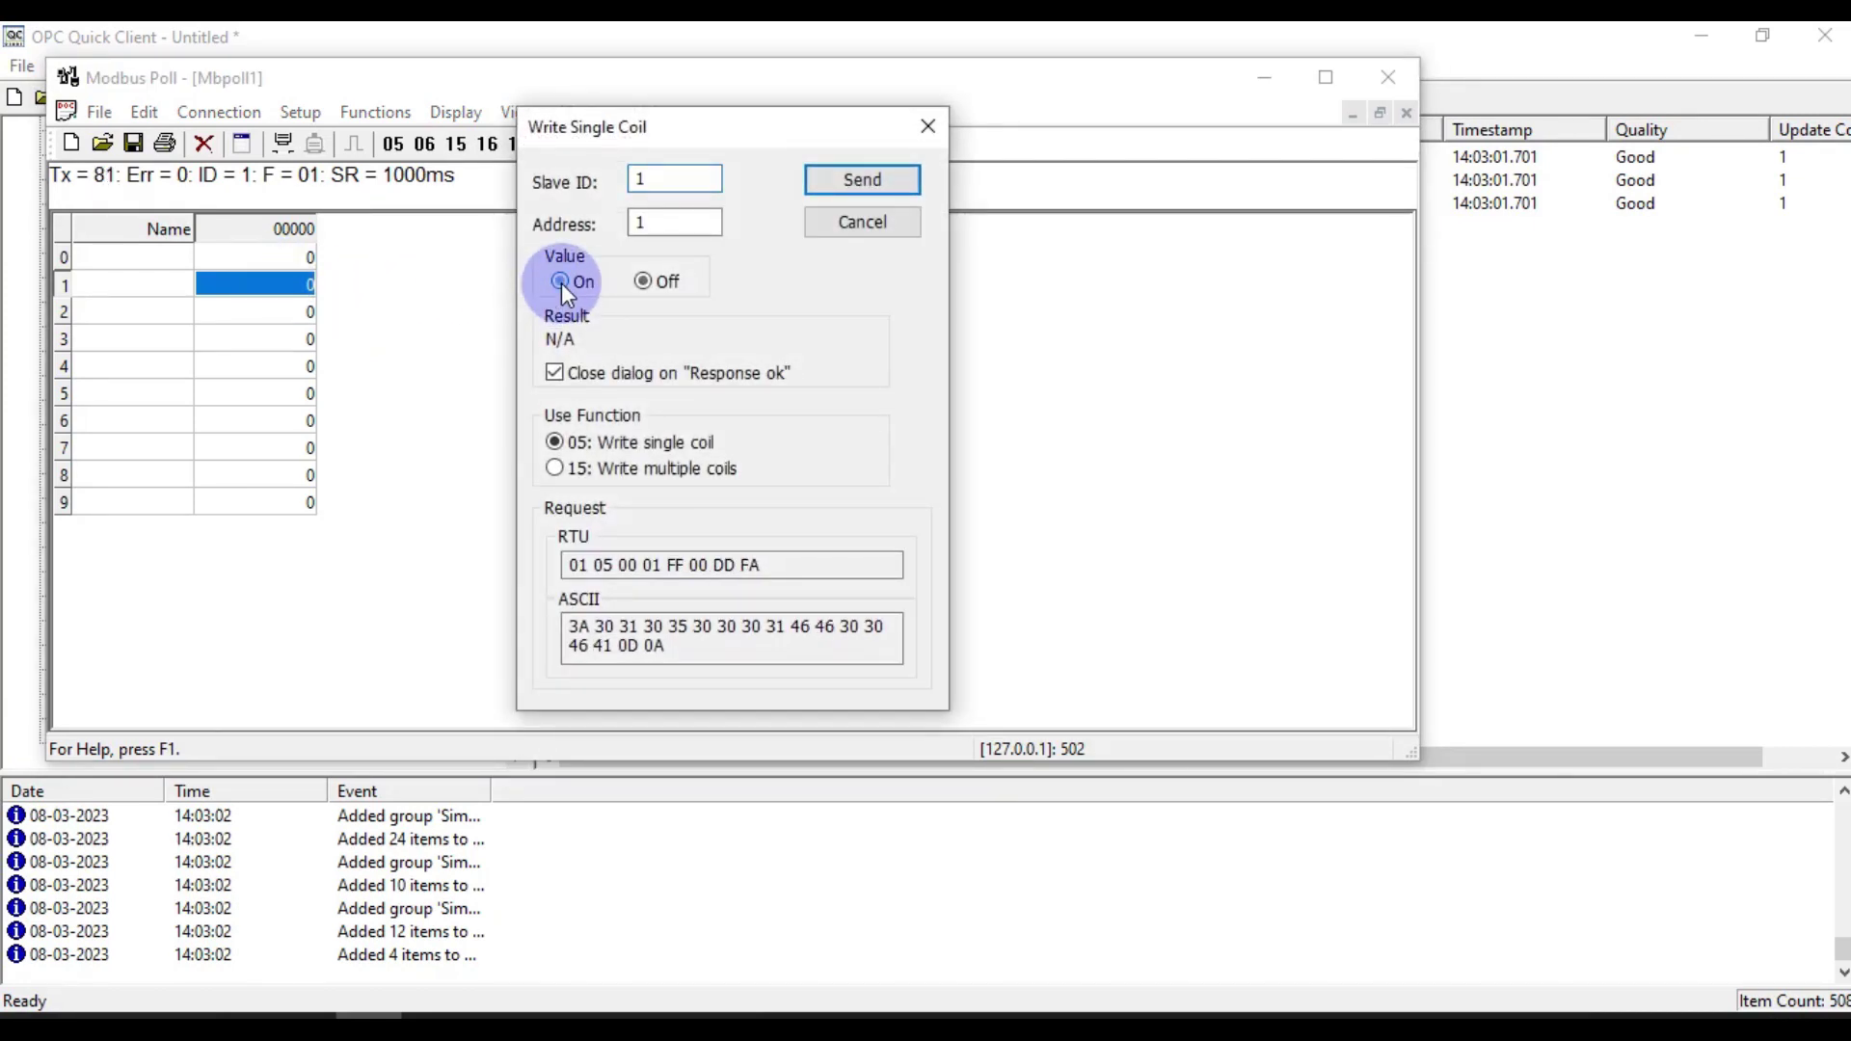
left_click(852, 180)
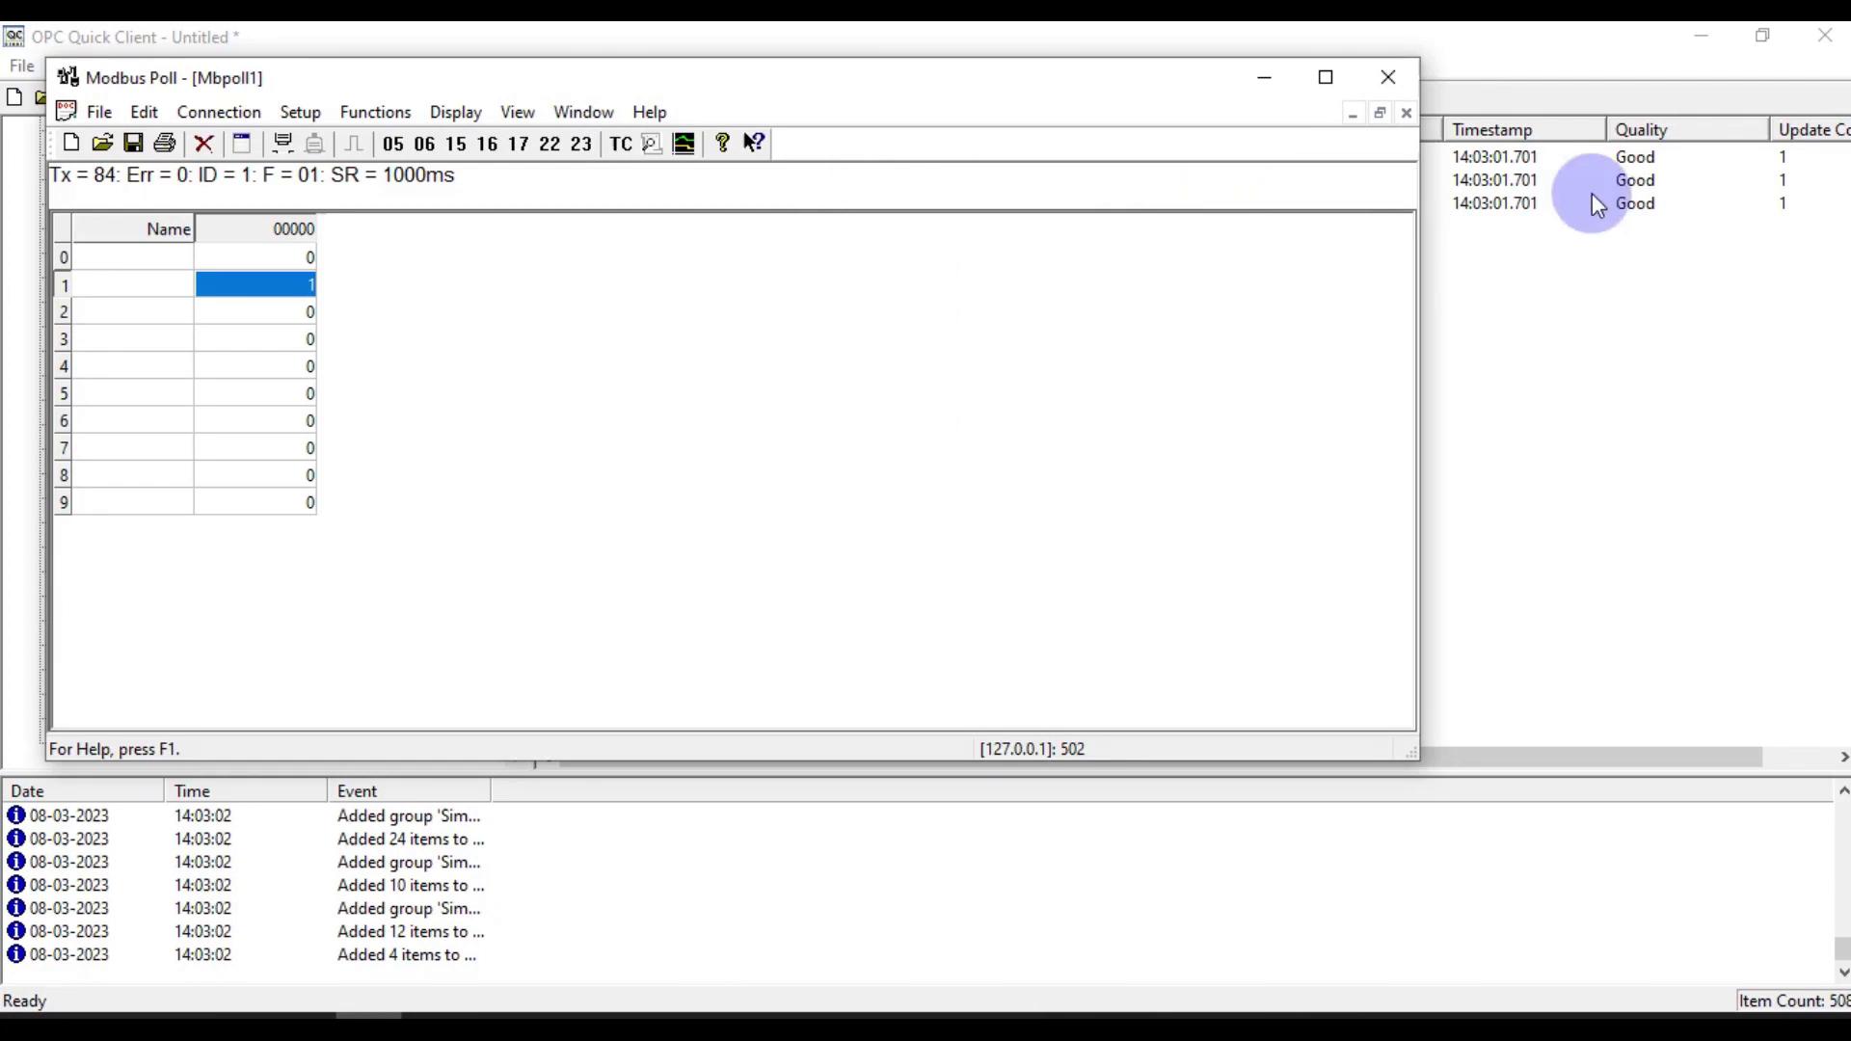
left_click_drag(1084, 88, 1398, 241)
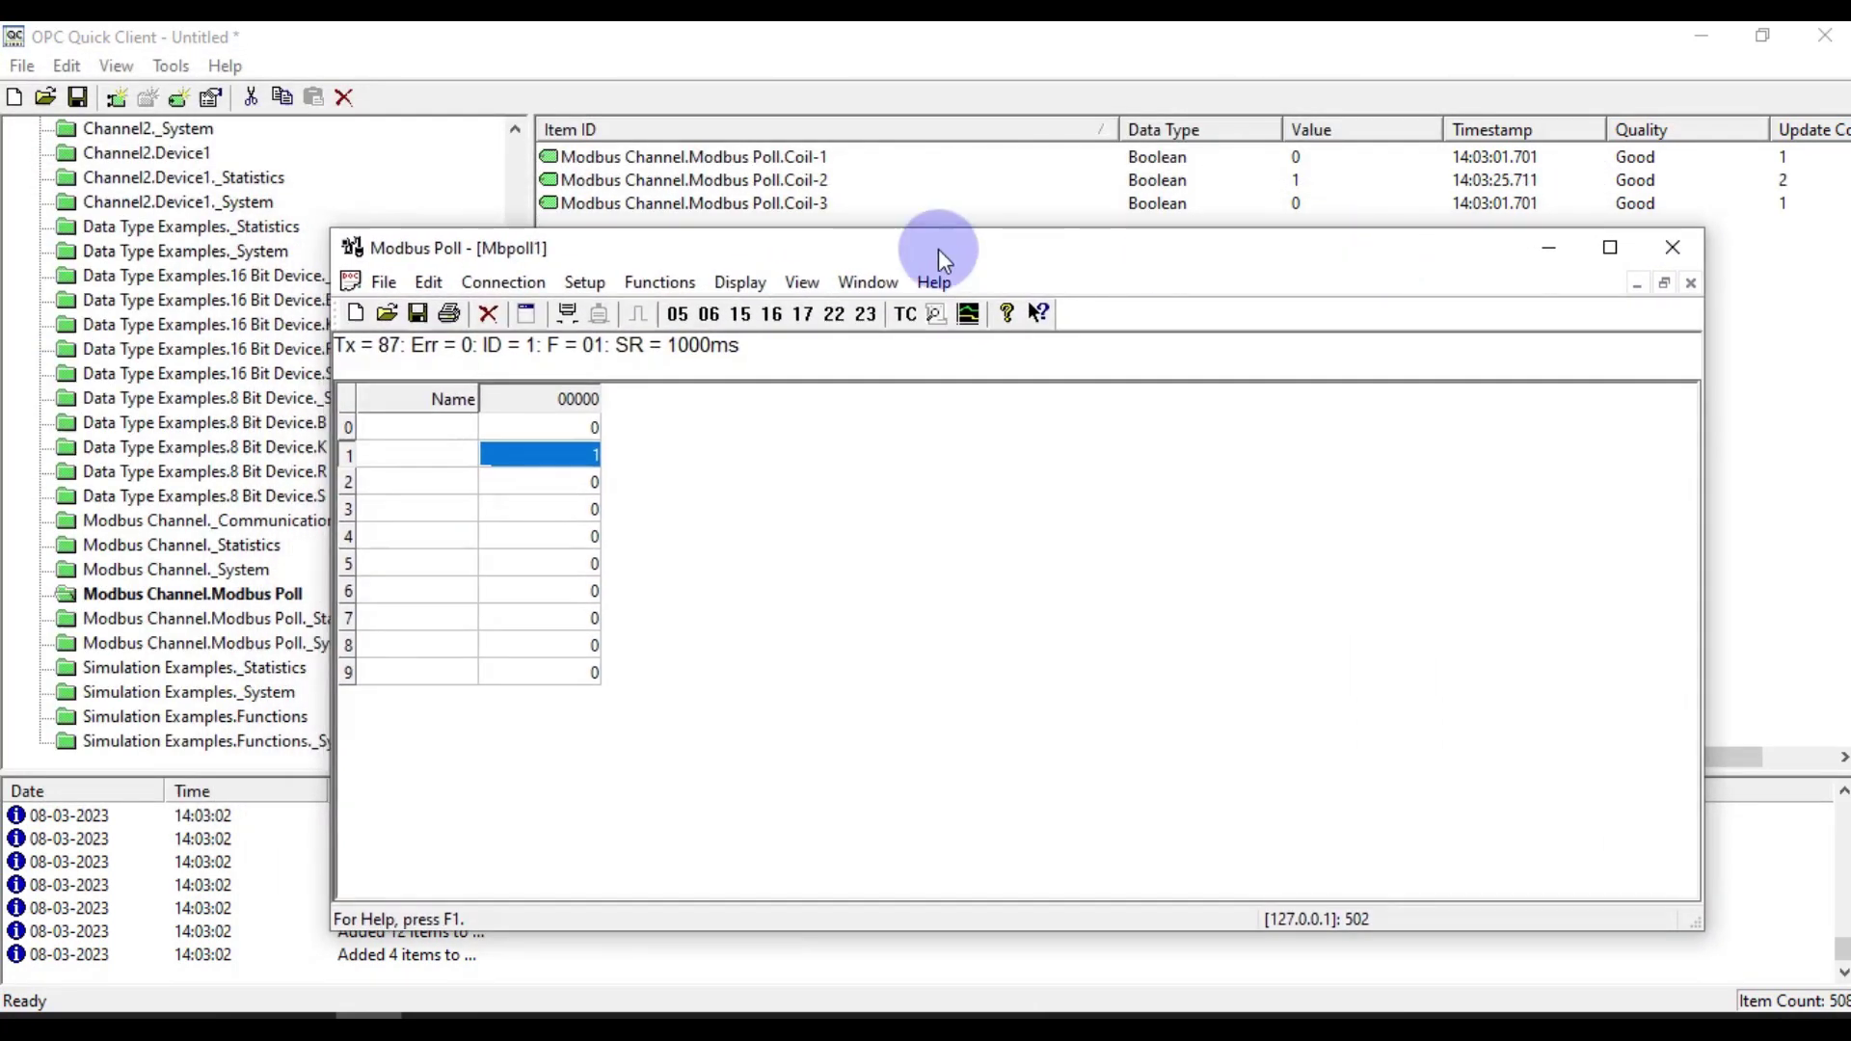
left_click(1305, 160)
Snap the two windows side by side and synchronously write 1 to Coil-1.
left_click_drag(1333, 38, 1846, 328)
left_click(499, 465)
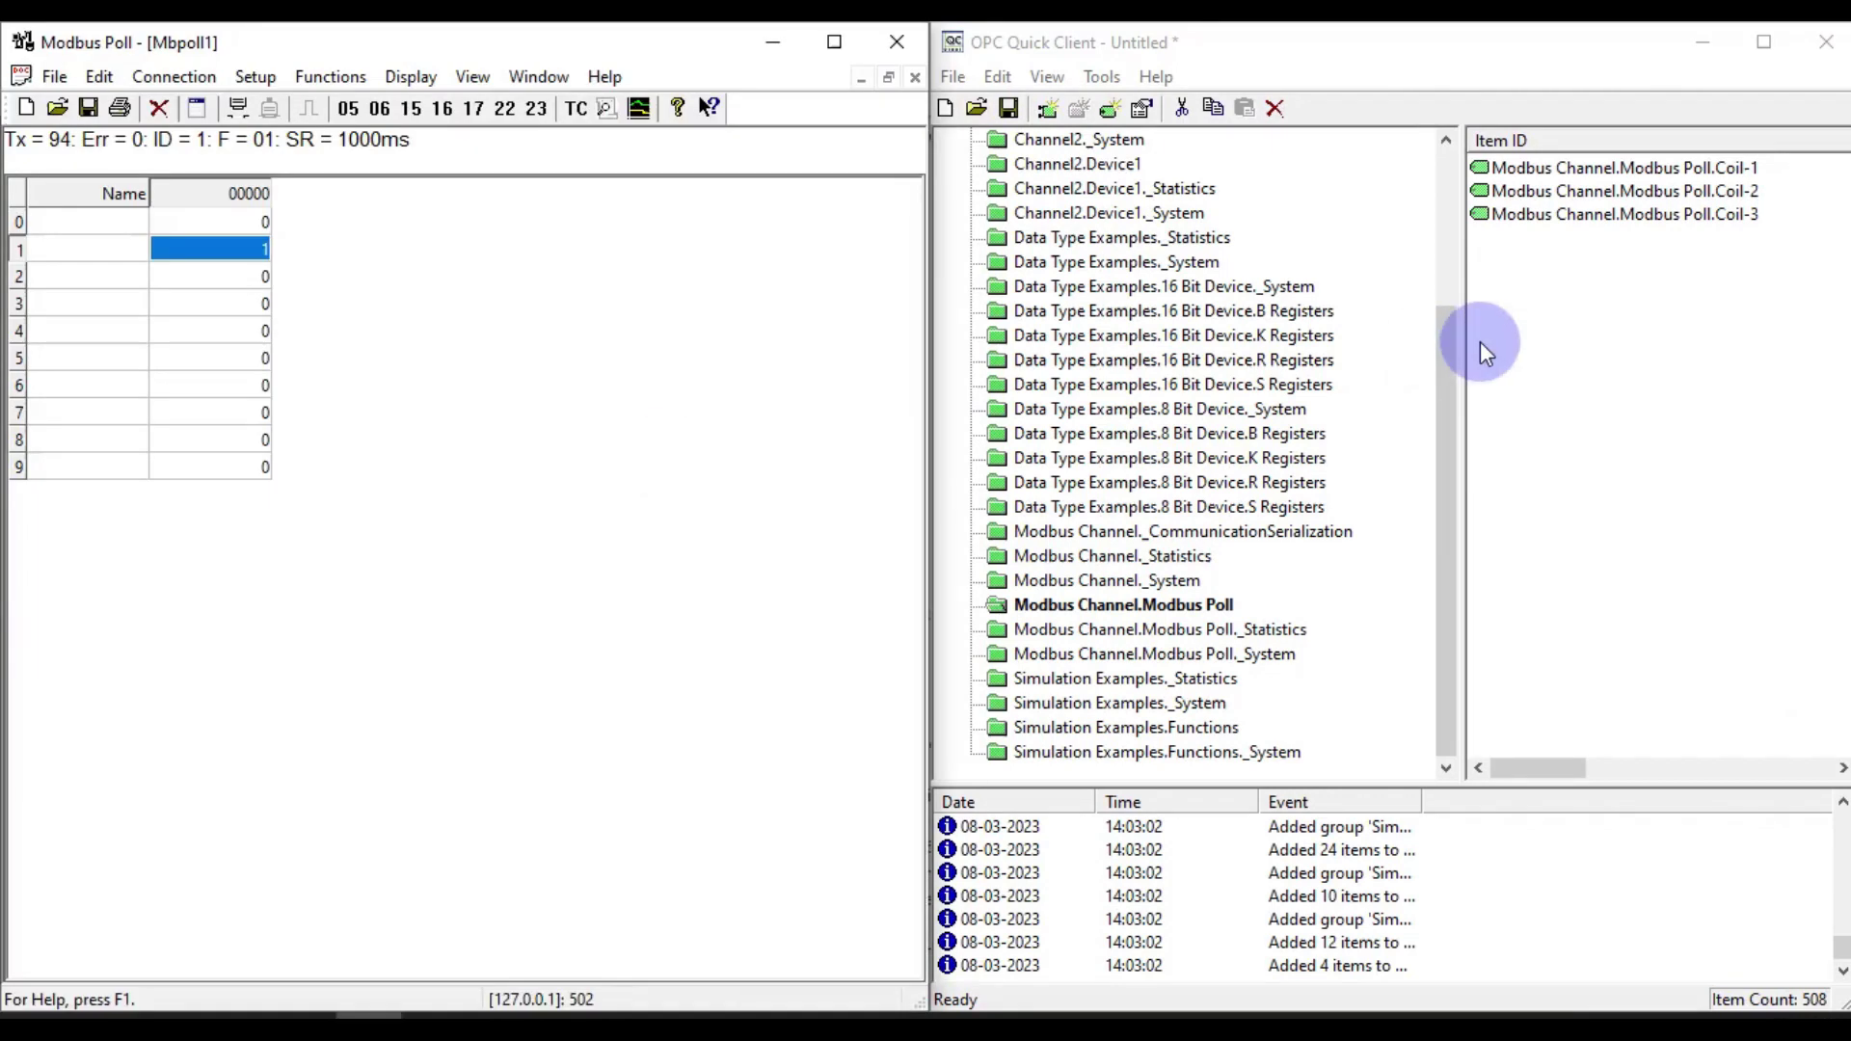
left_click_drag(1456, 447, 940, 521)
right_click(1710, 173)
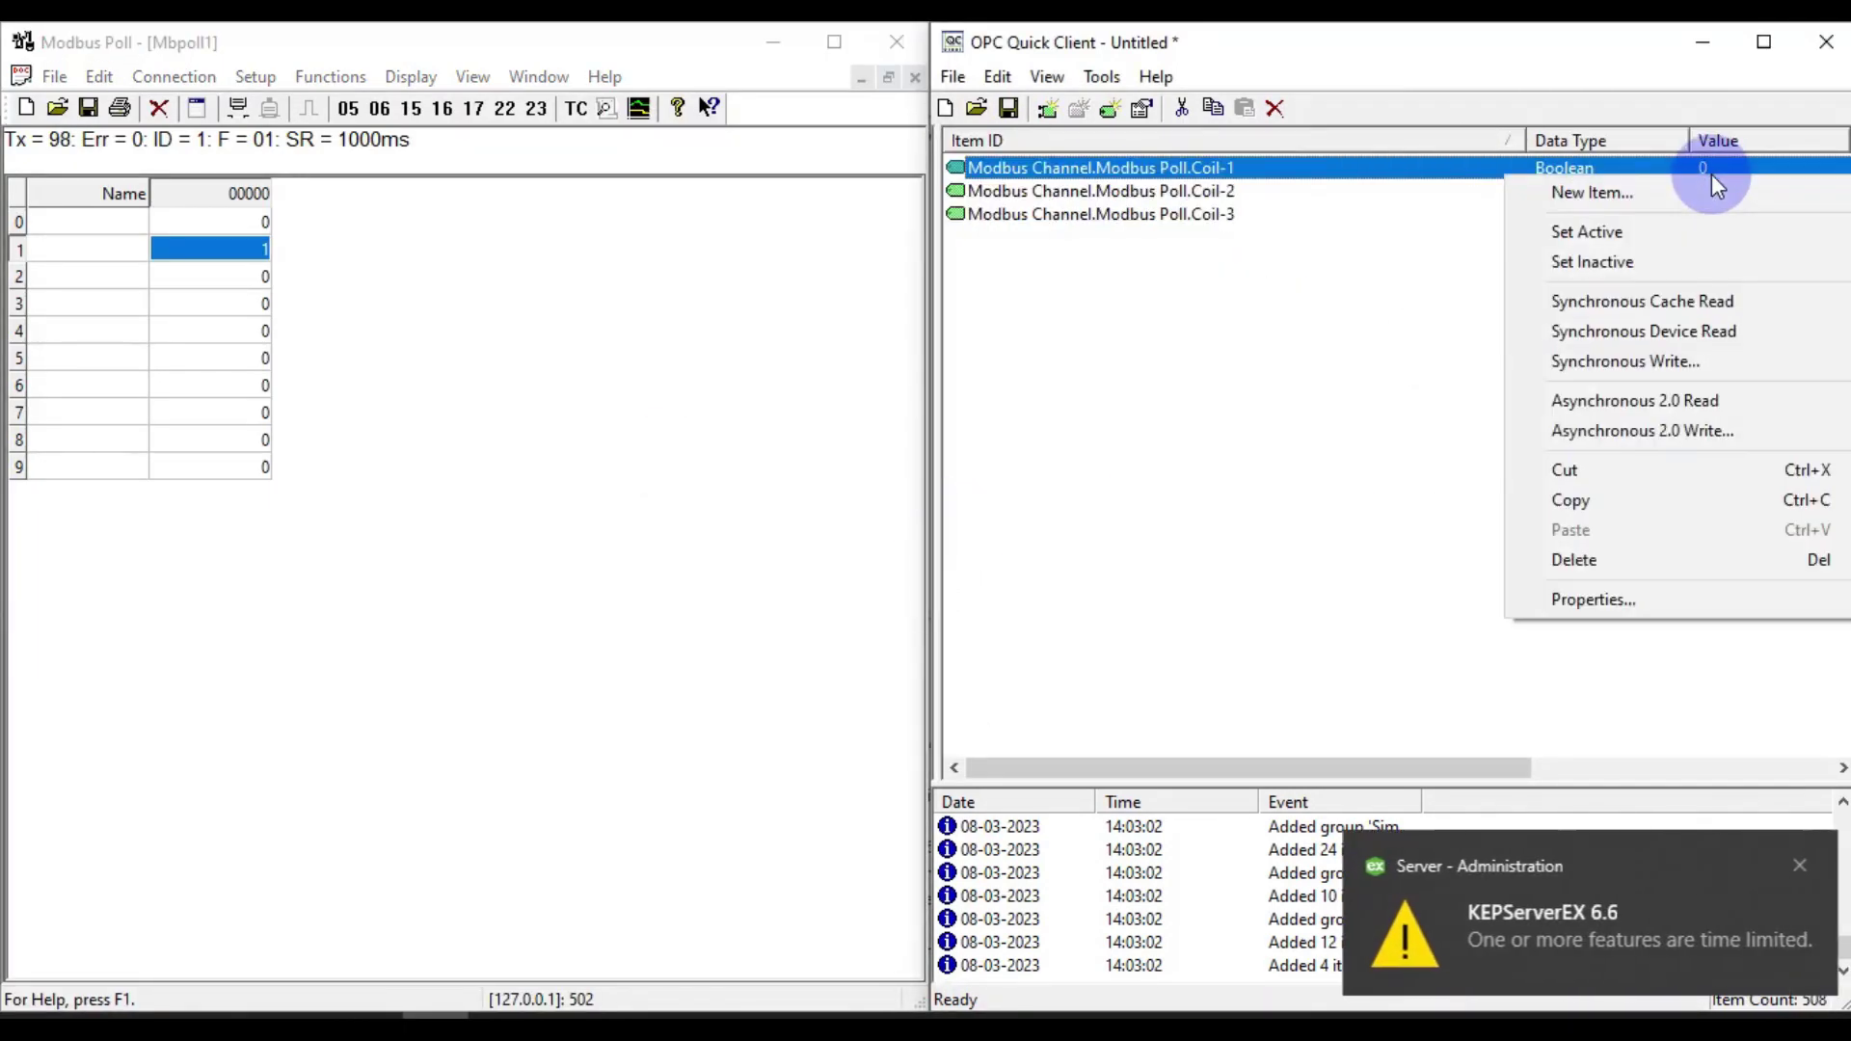
left_click(1678, 358)
left_click(1407, 382)
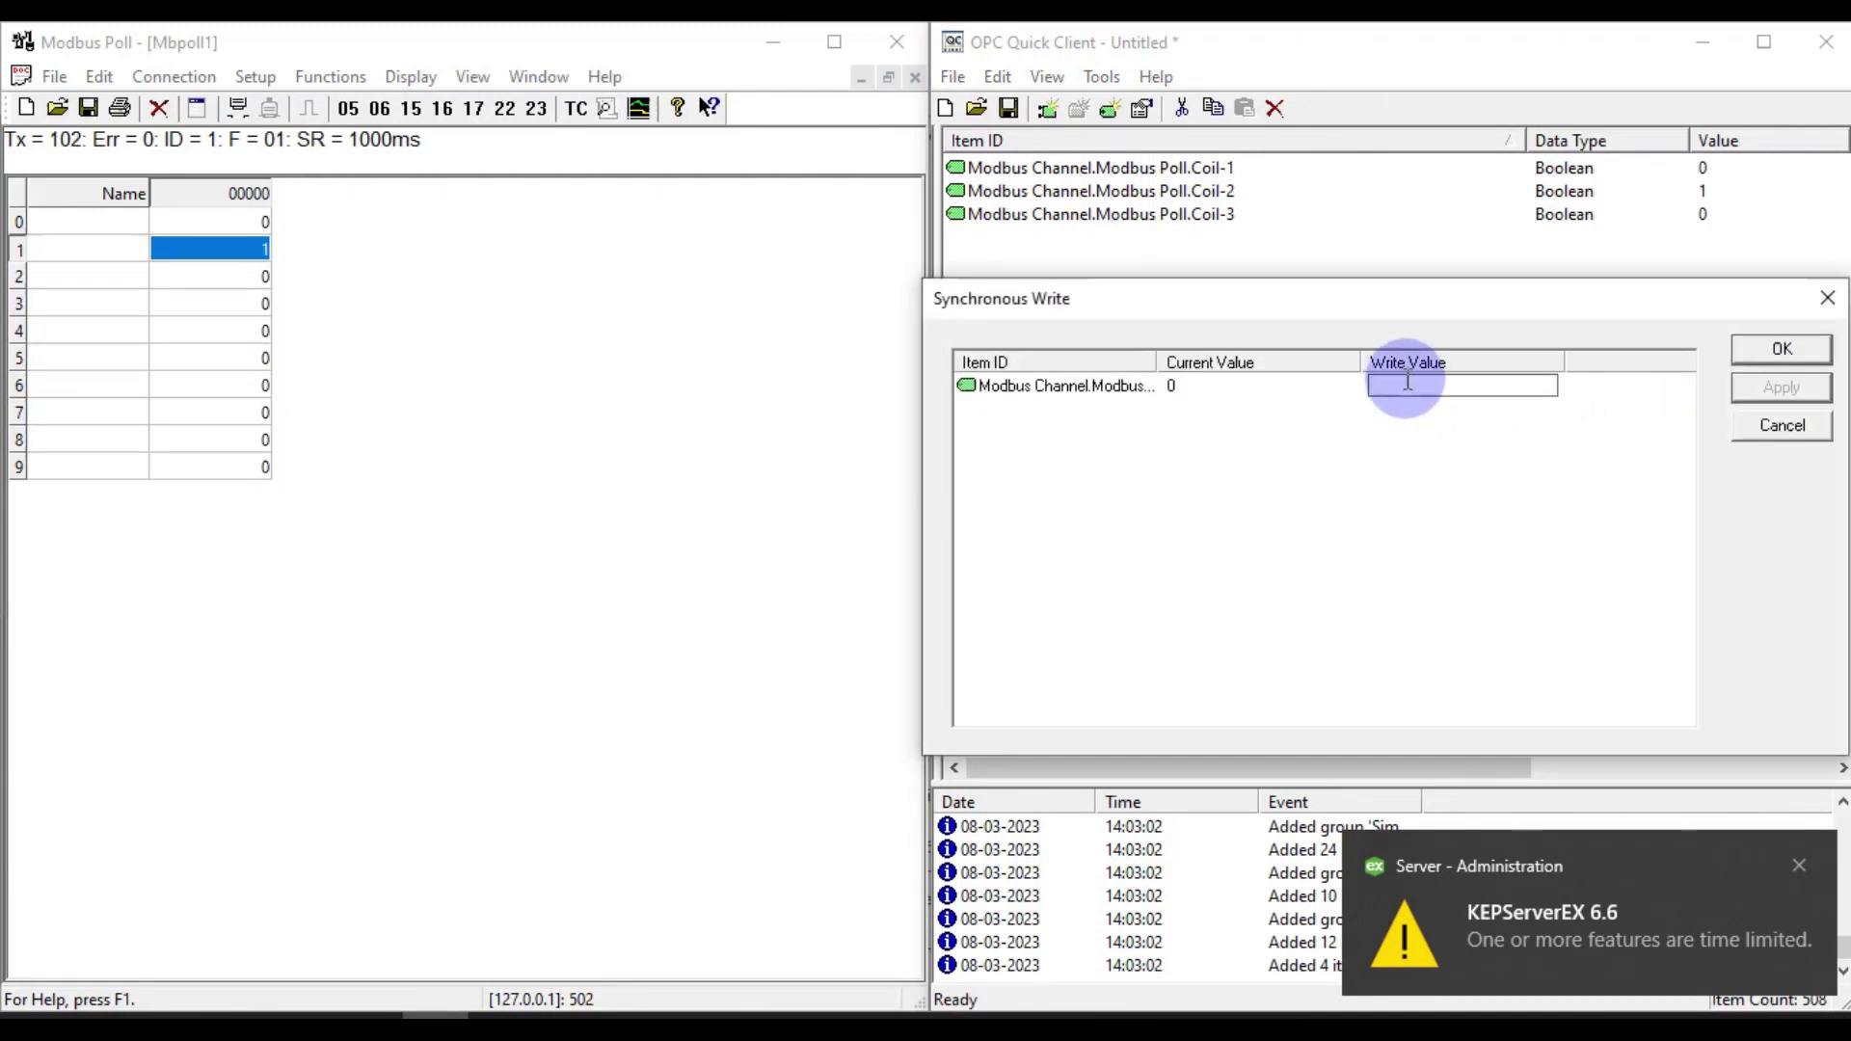
type("1")
left_click(270, 222)
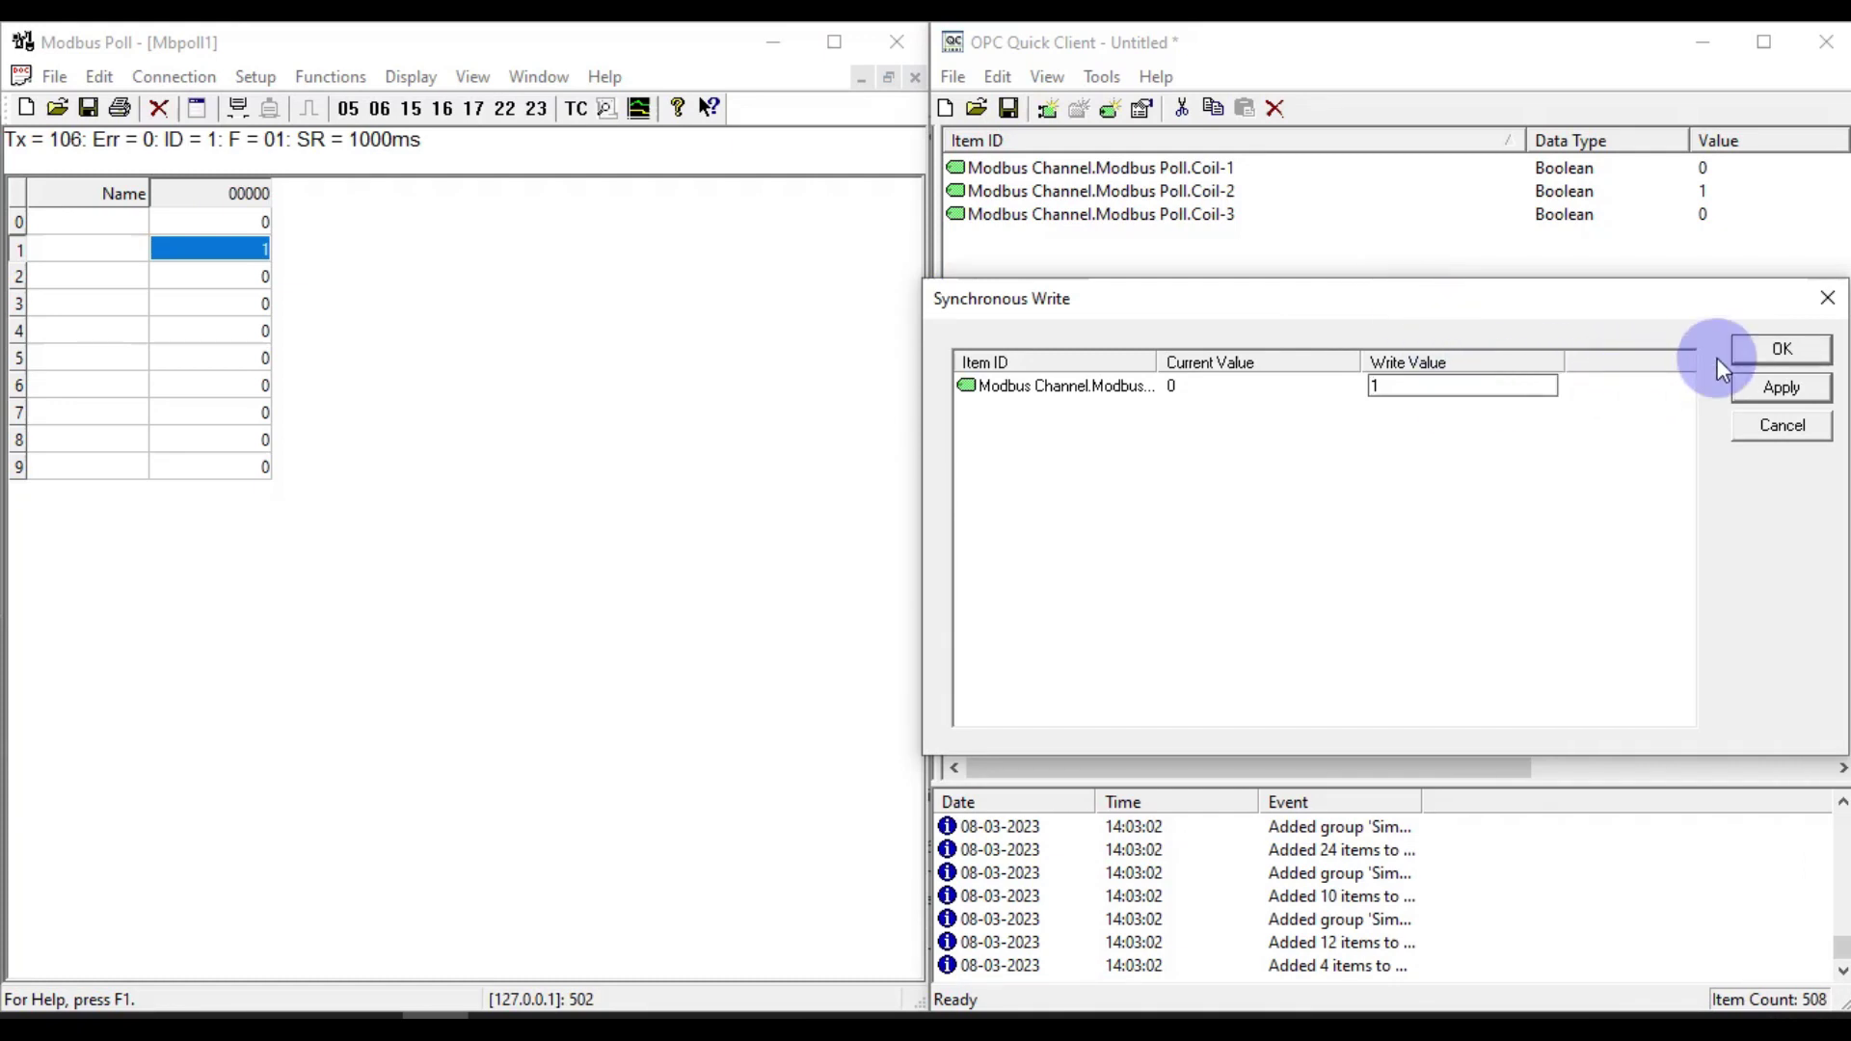
left_click(1768, 355)
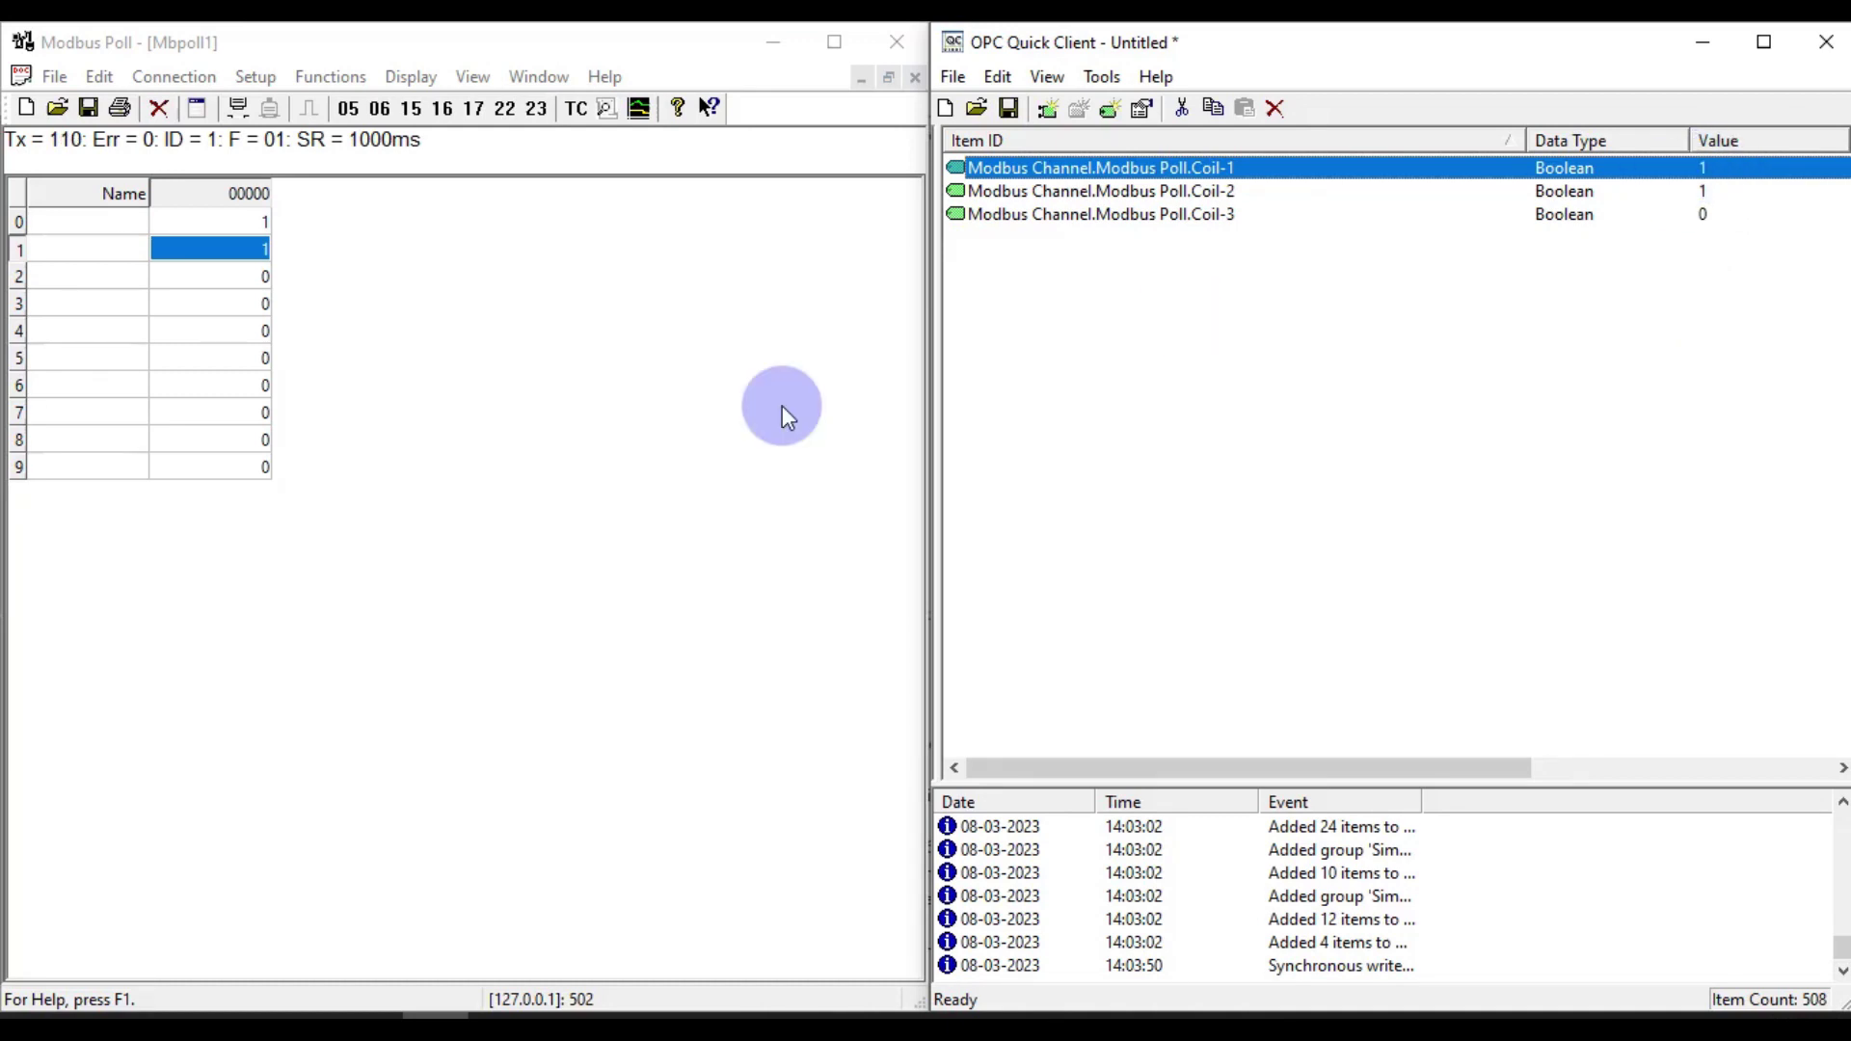
Write coil 2 On from Modbus Poll so Coil-3 reads 1, then minimize Modbus Poll.
double_click(258, 286)
left_click(395, 338)
left_click(304, 392)
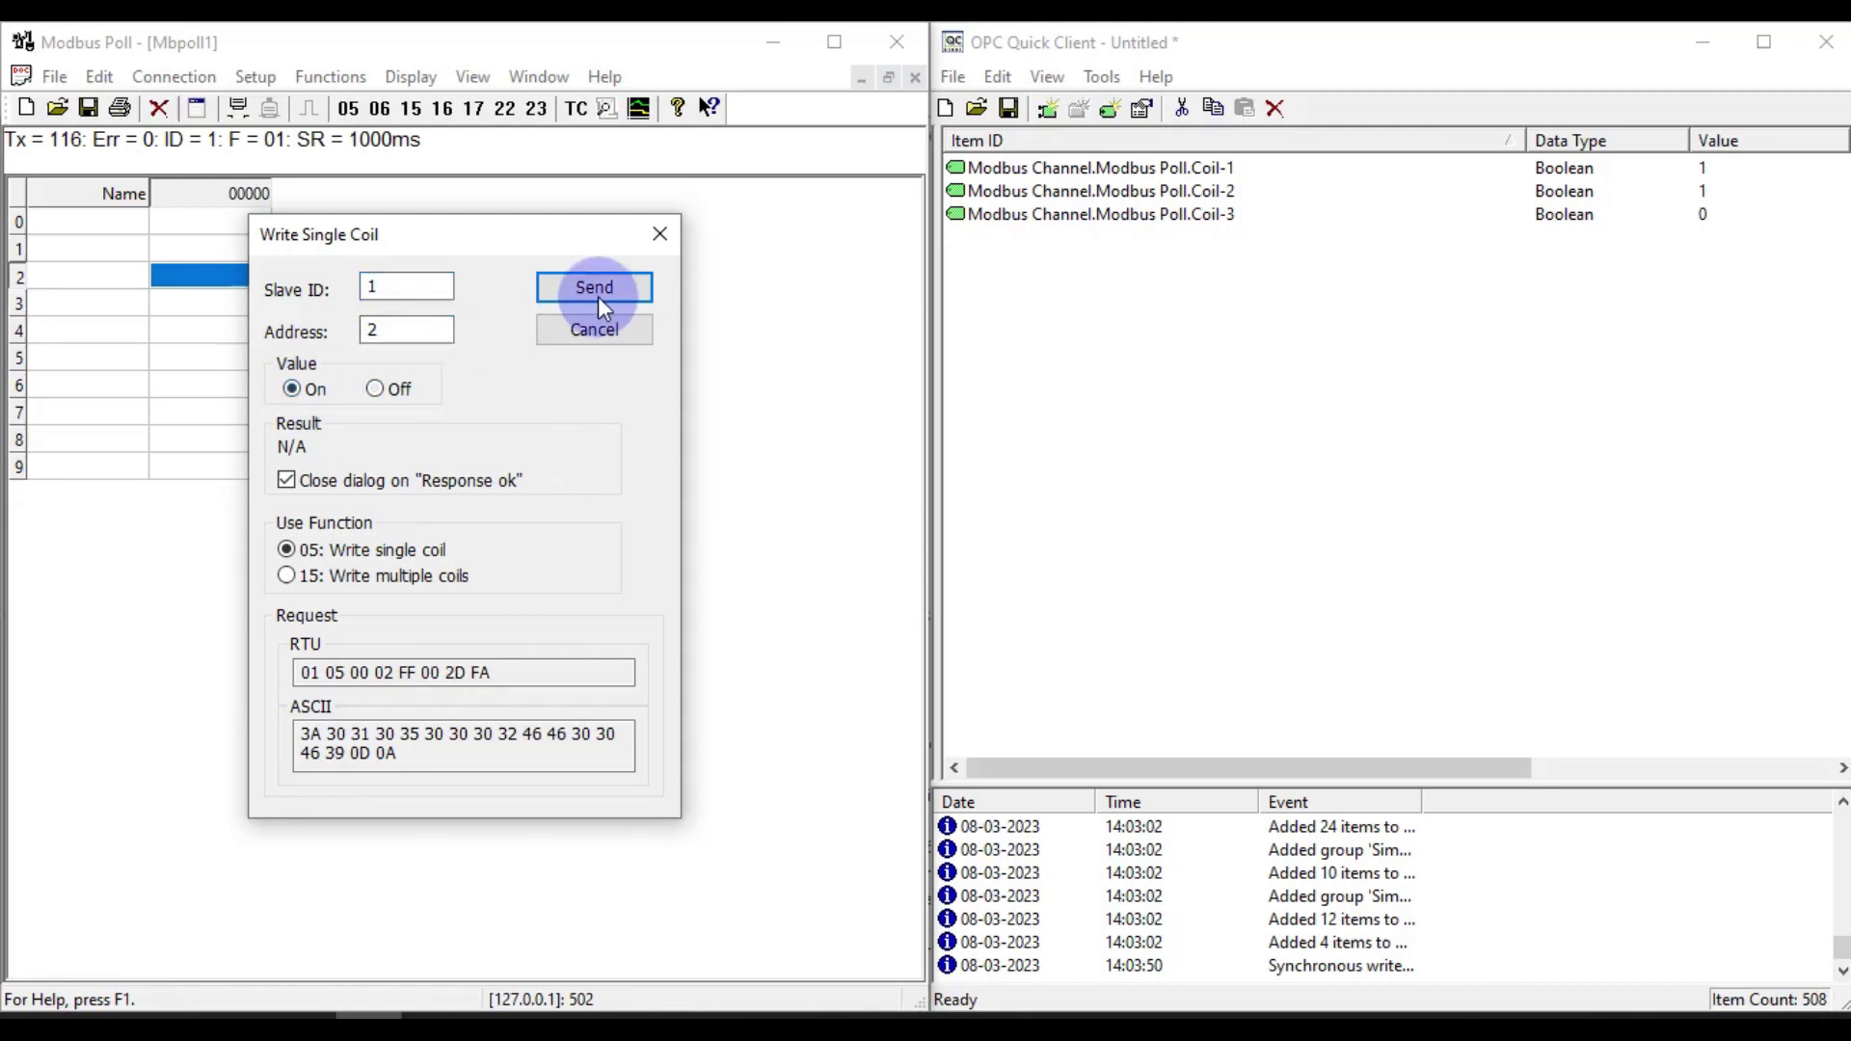
left_click(599, 291)
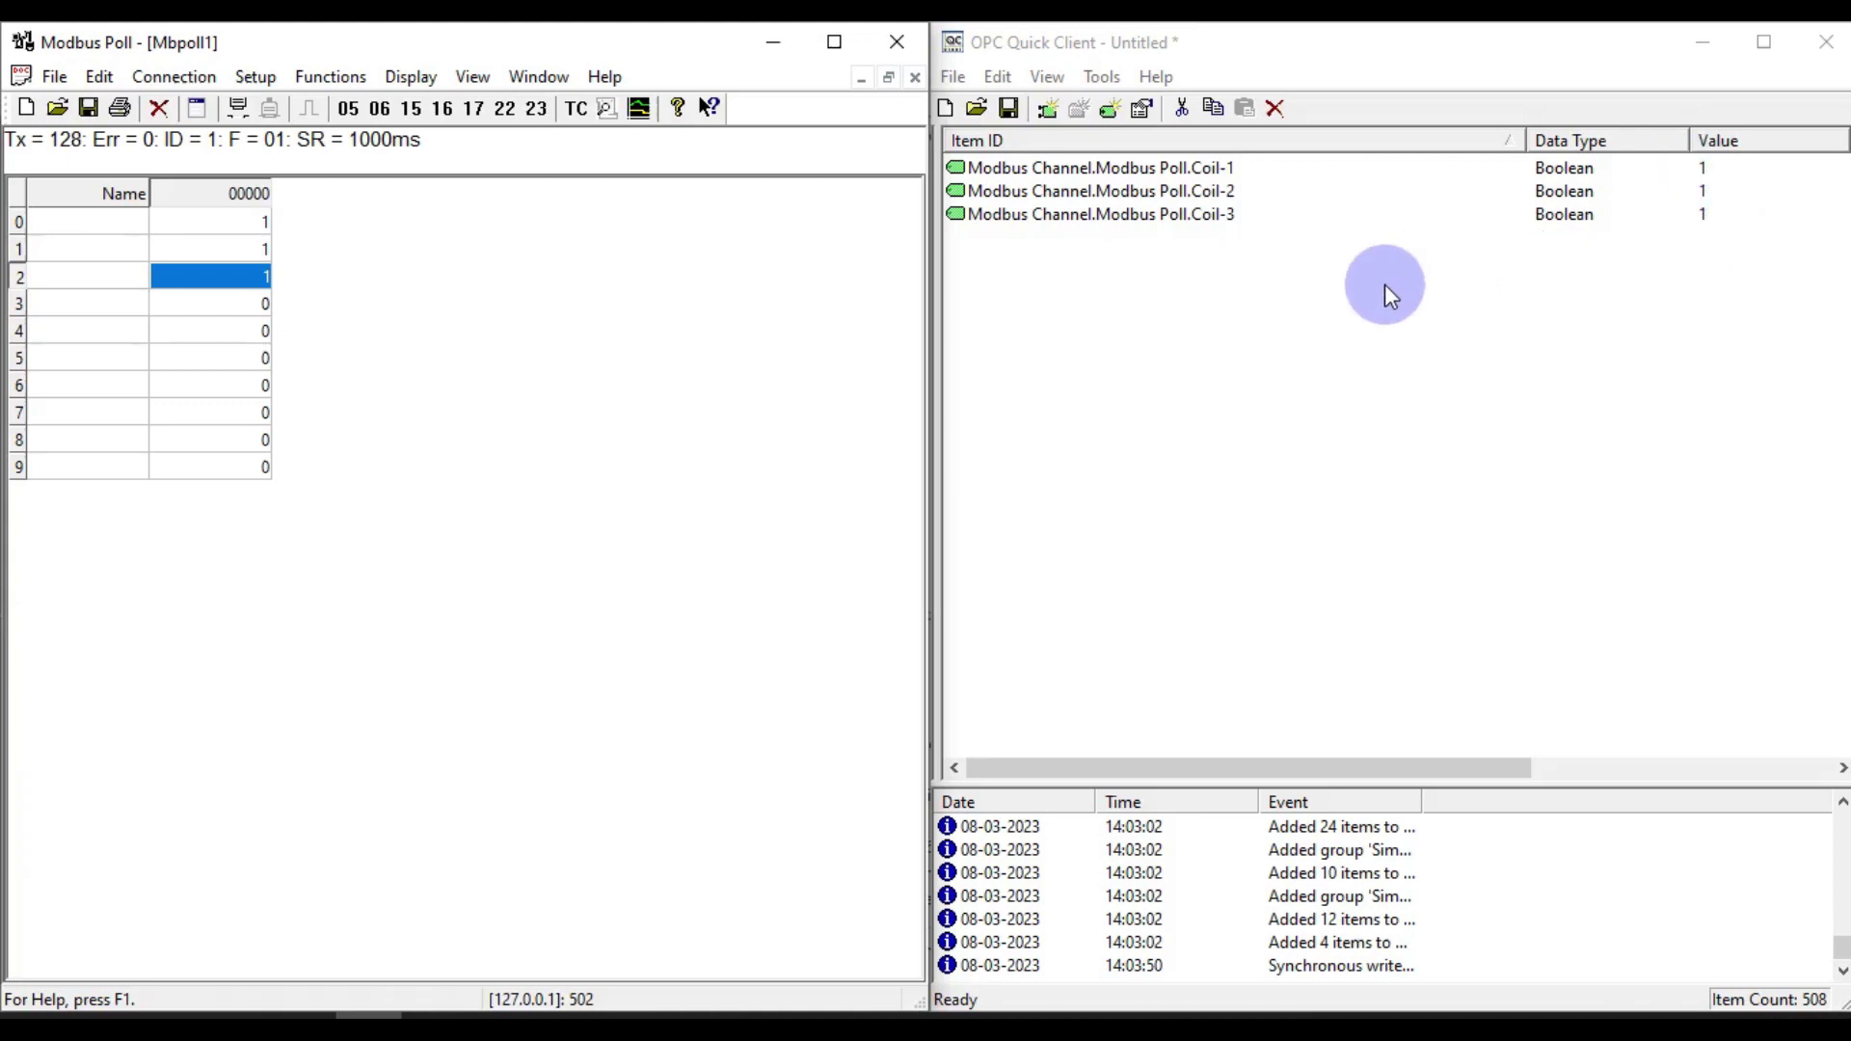
left_click(774, 43)
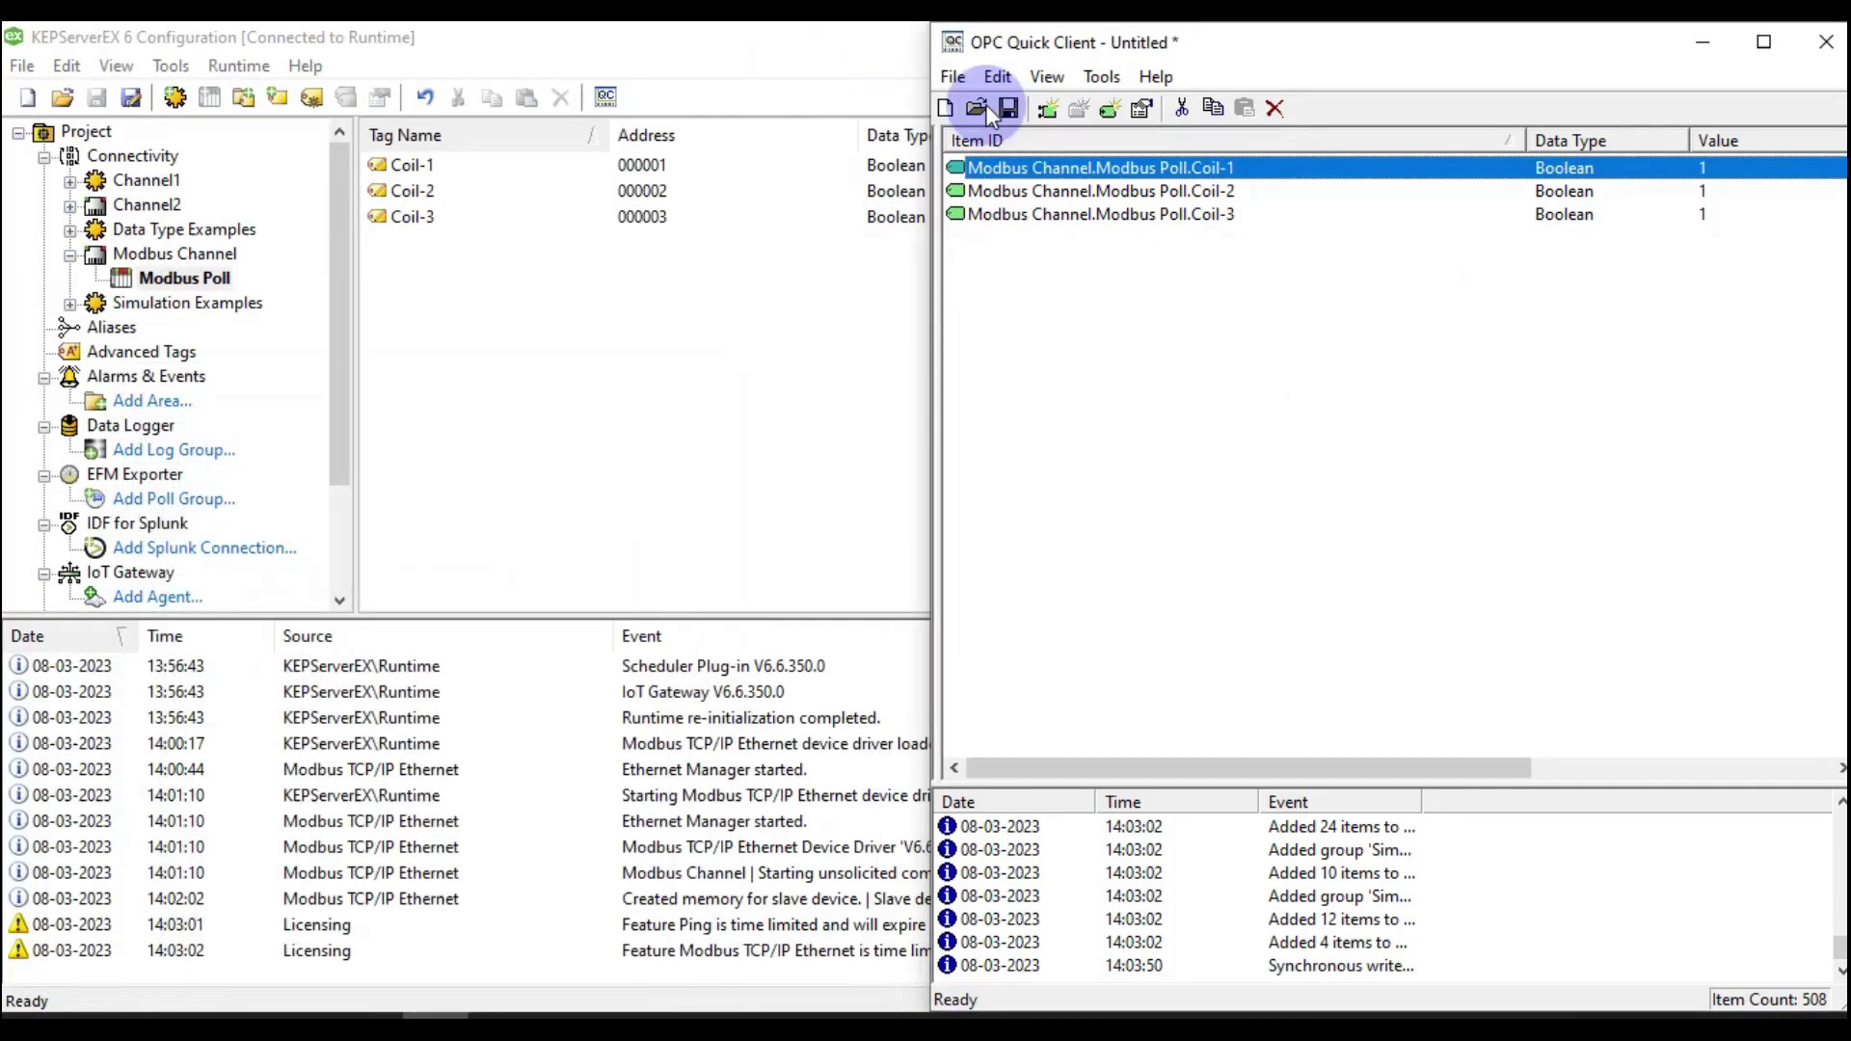
Inspect Coil-1's properties (address 000001, Boolean, Read/Write) and close them unchanged.
left_click(1723, 46)
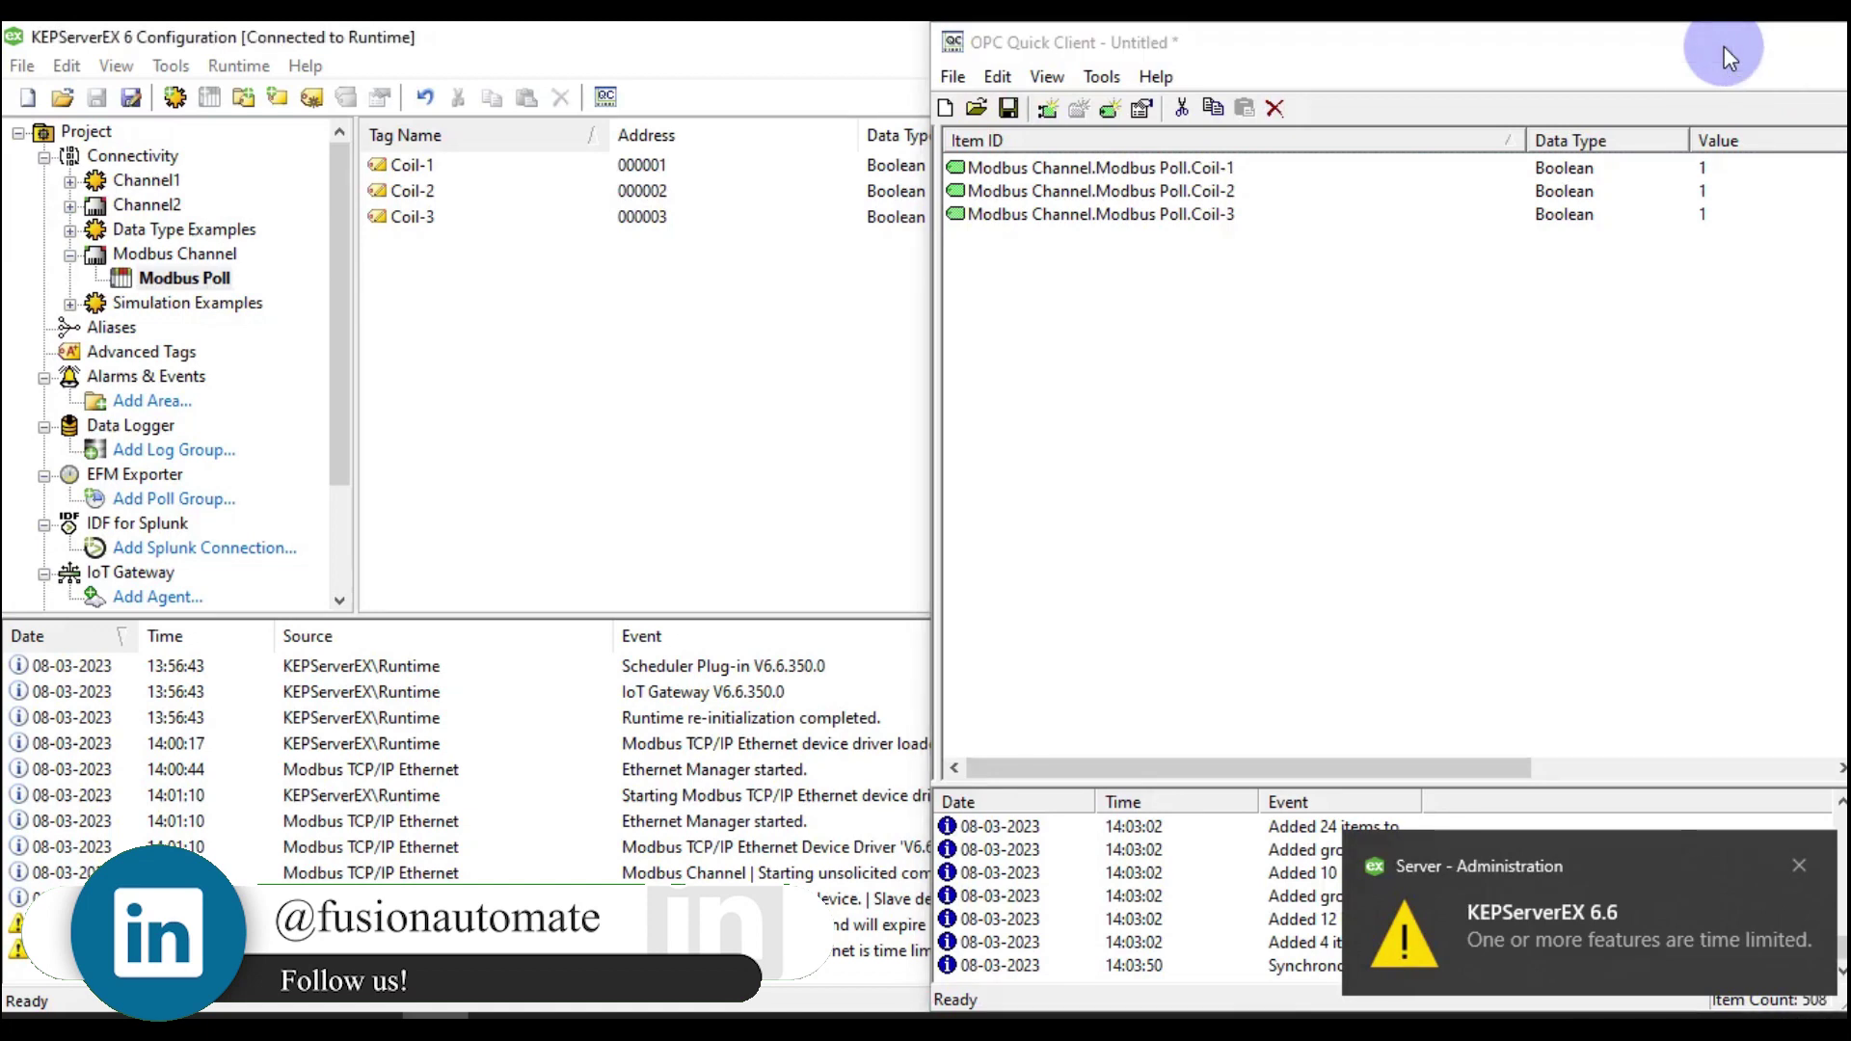
double_click(634, 169)
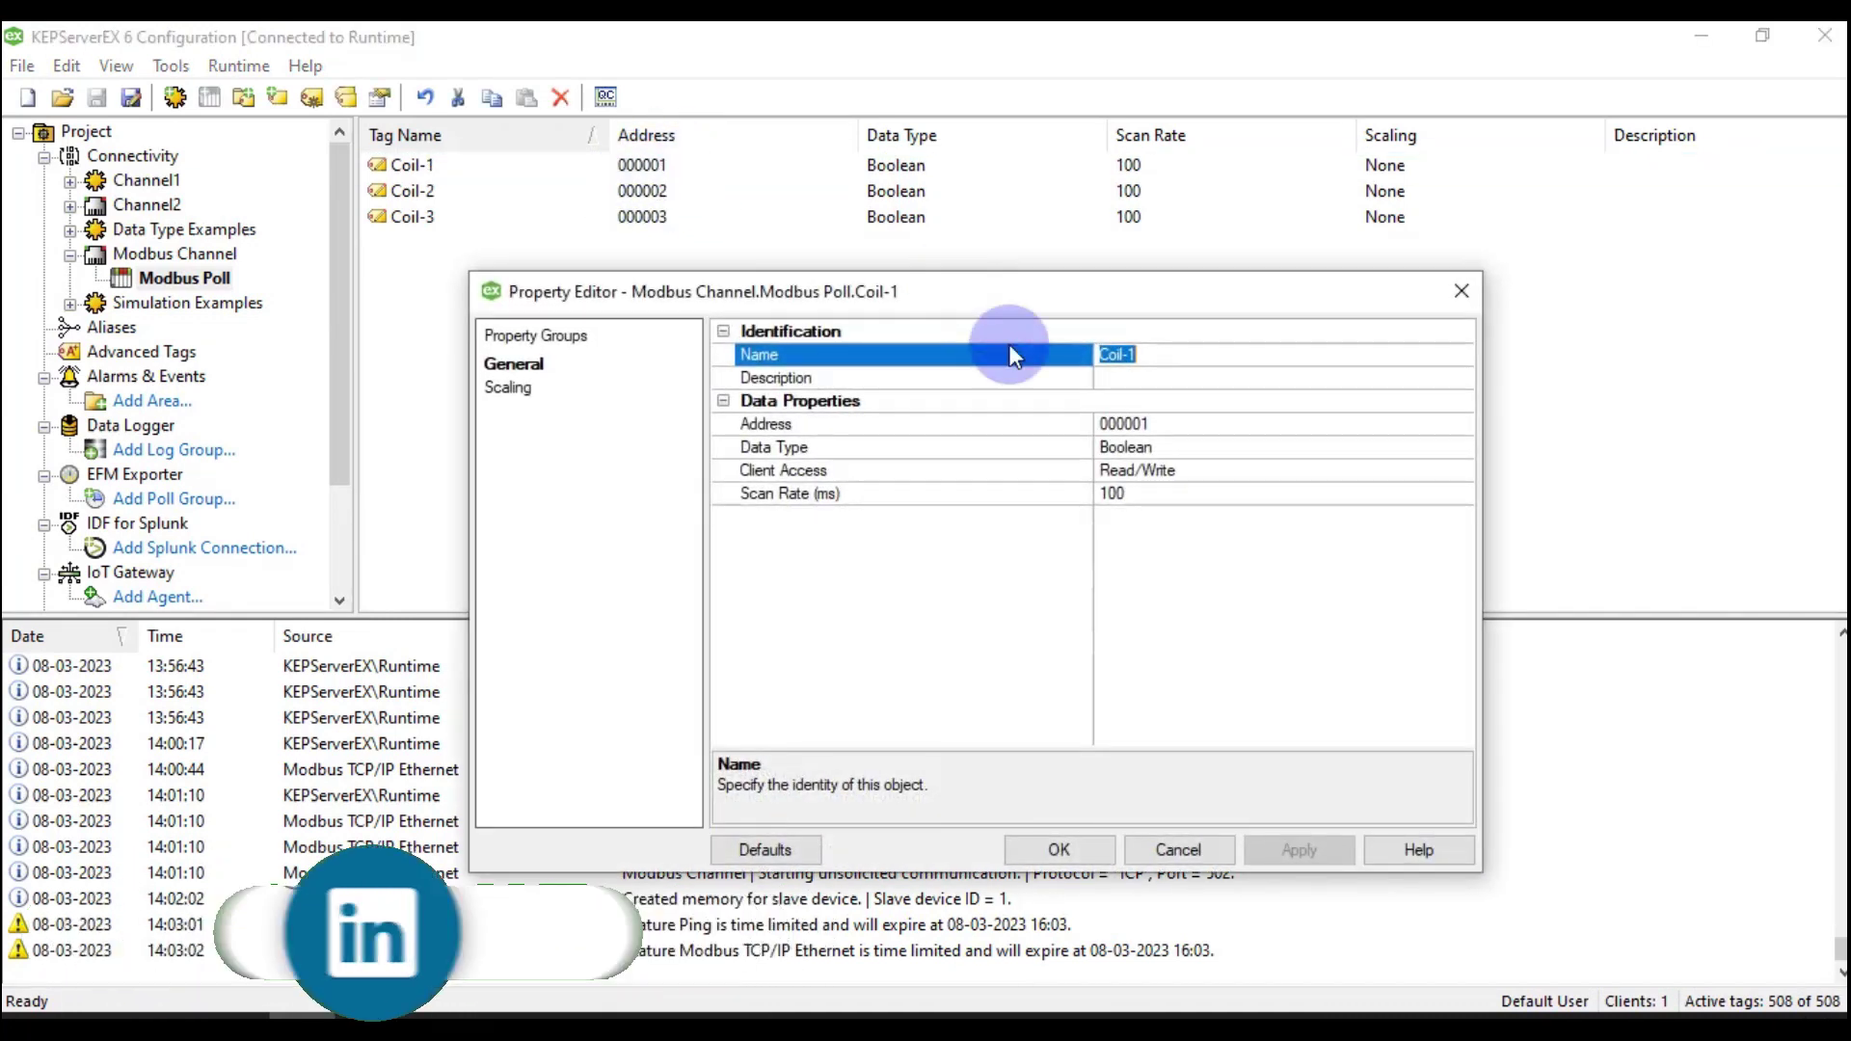
left_click_drag(1171, 298, 1177, 281)
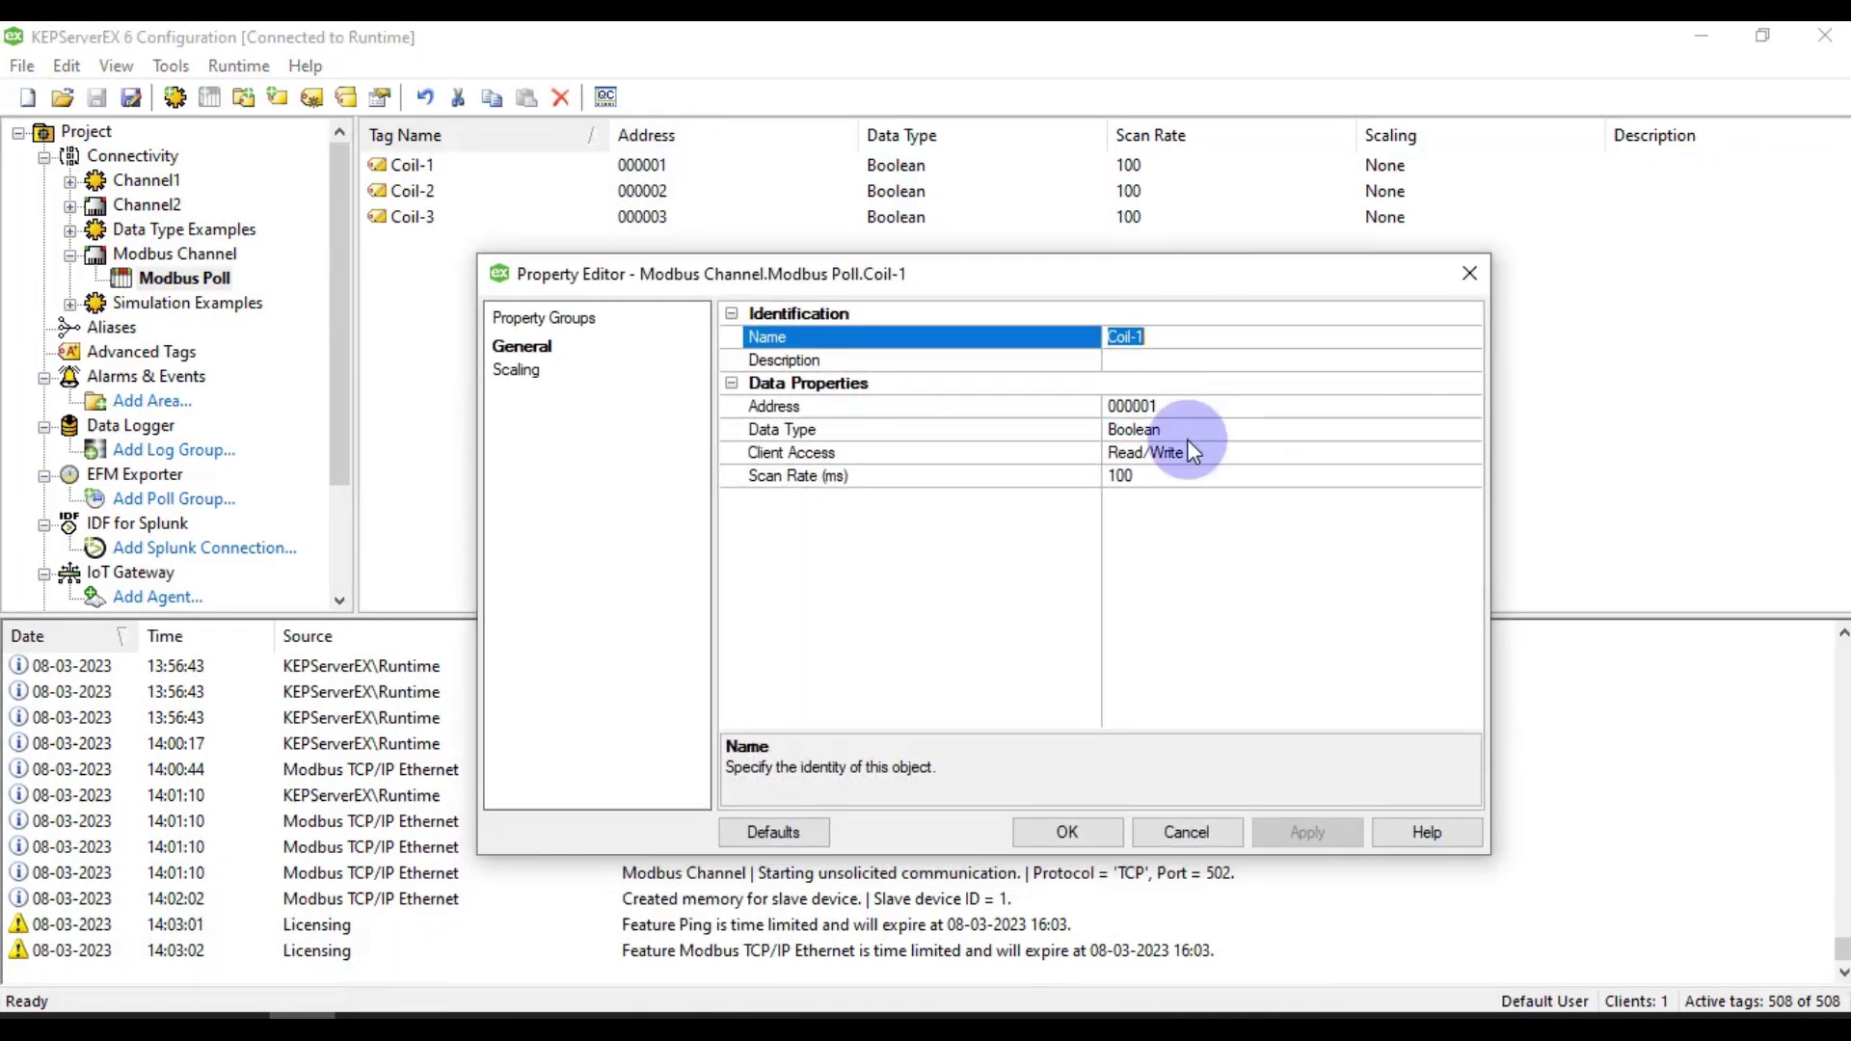
left_click(1172, 403)
left_click(1173, 403)
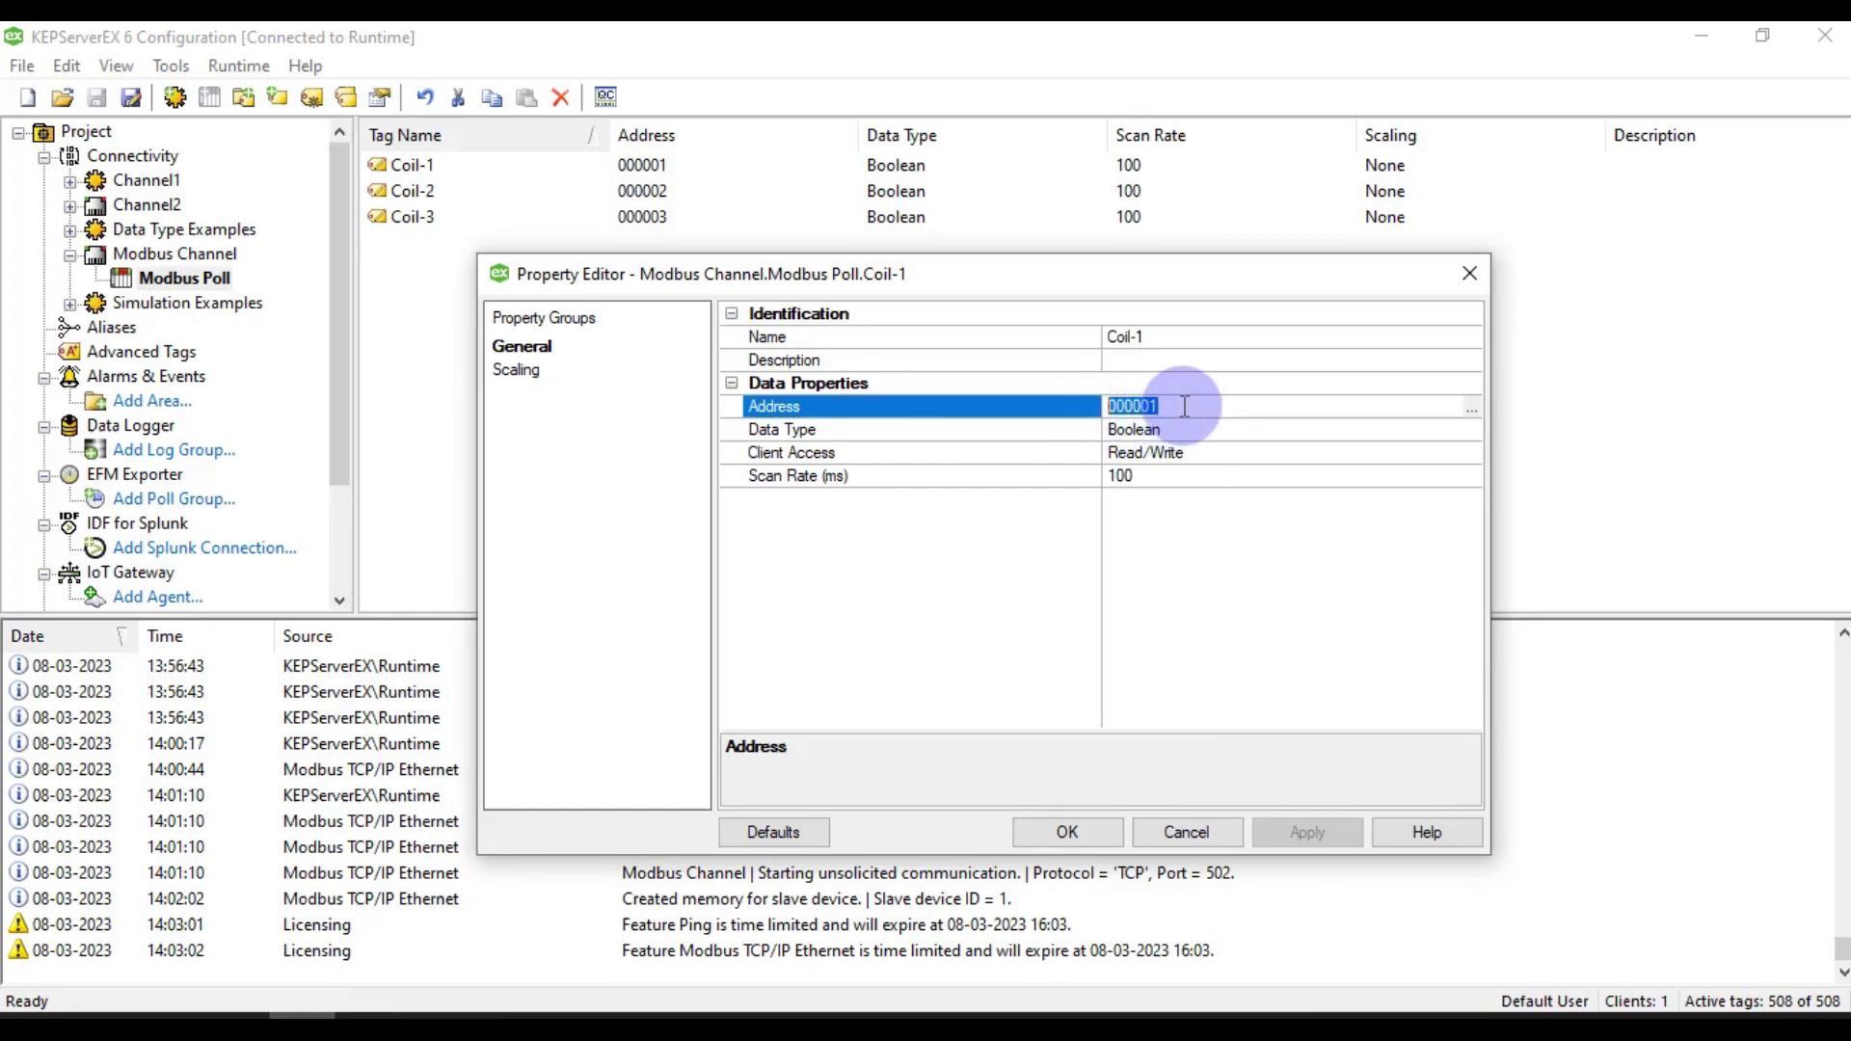
left_click_drag(1184, 405, 1130, 412)
left_click(1148, 410)
double_click(1153, 410)
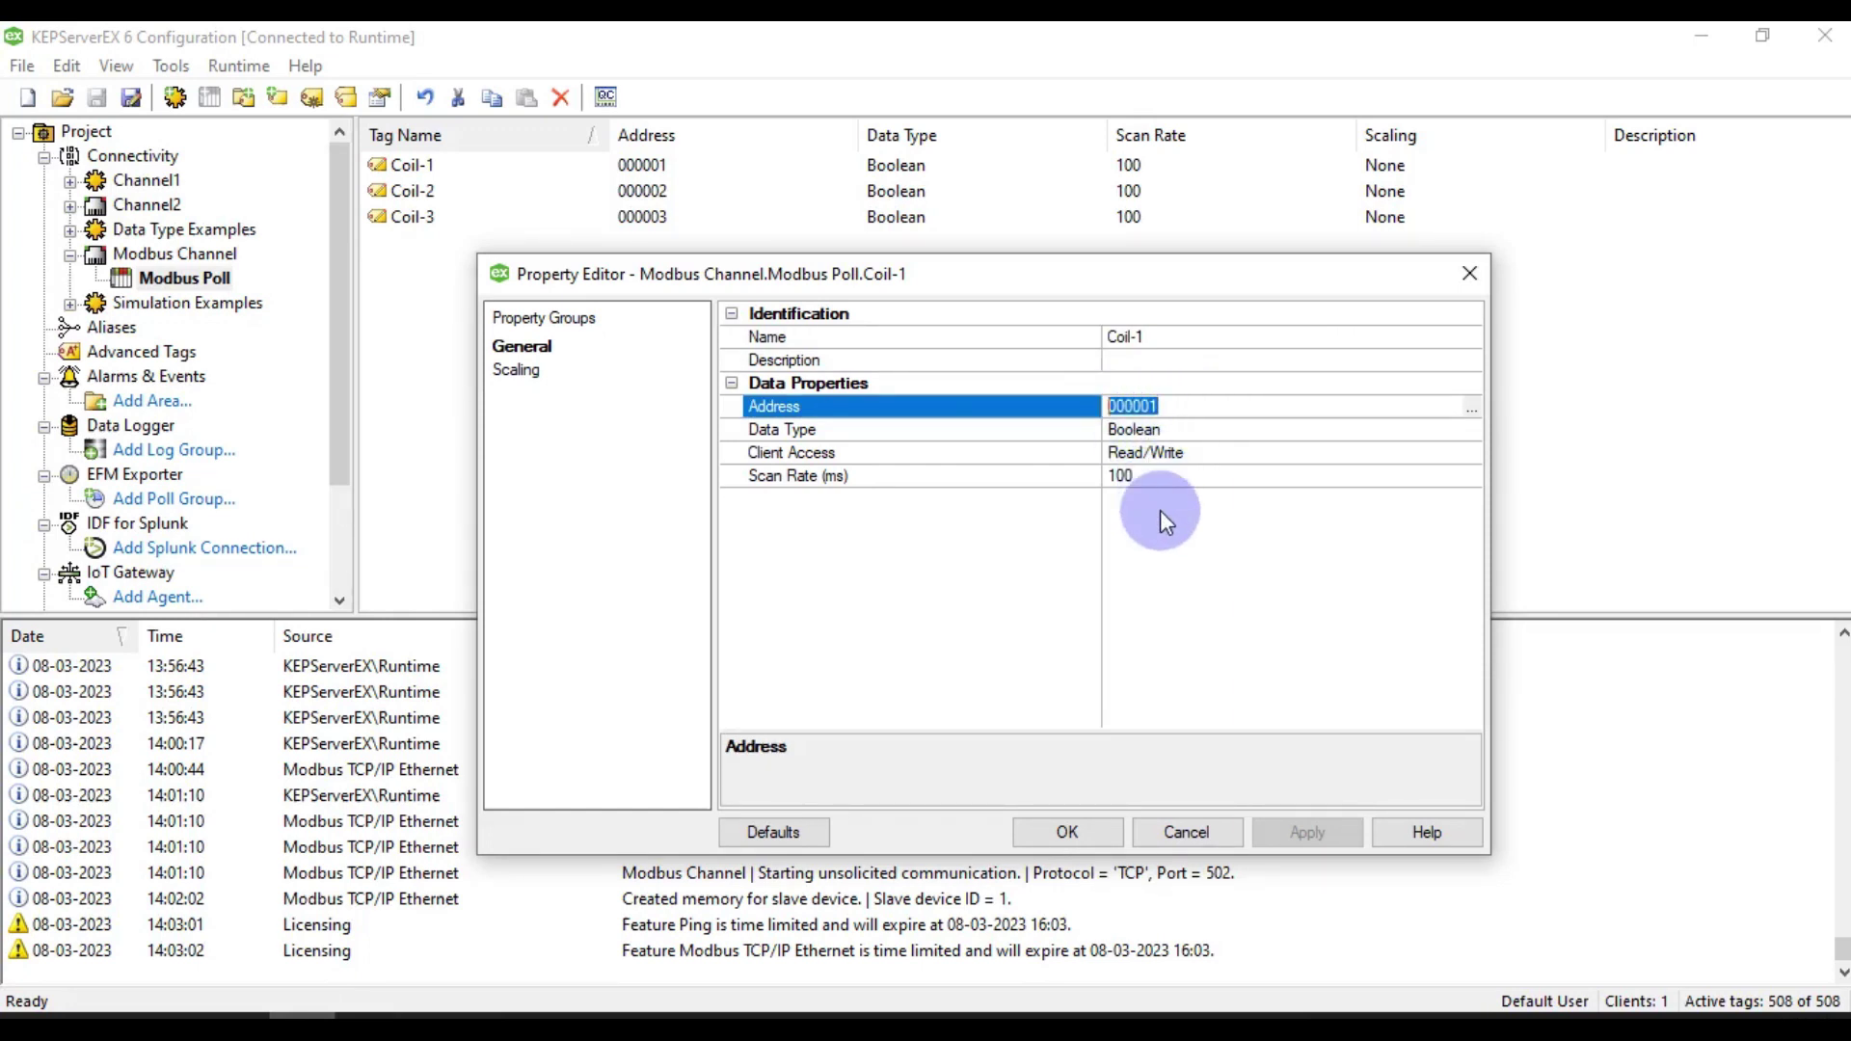
left_click(1178, 546)
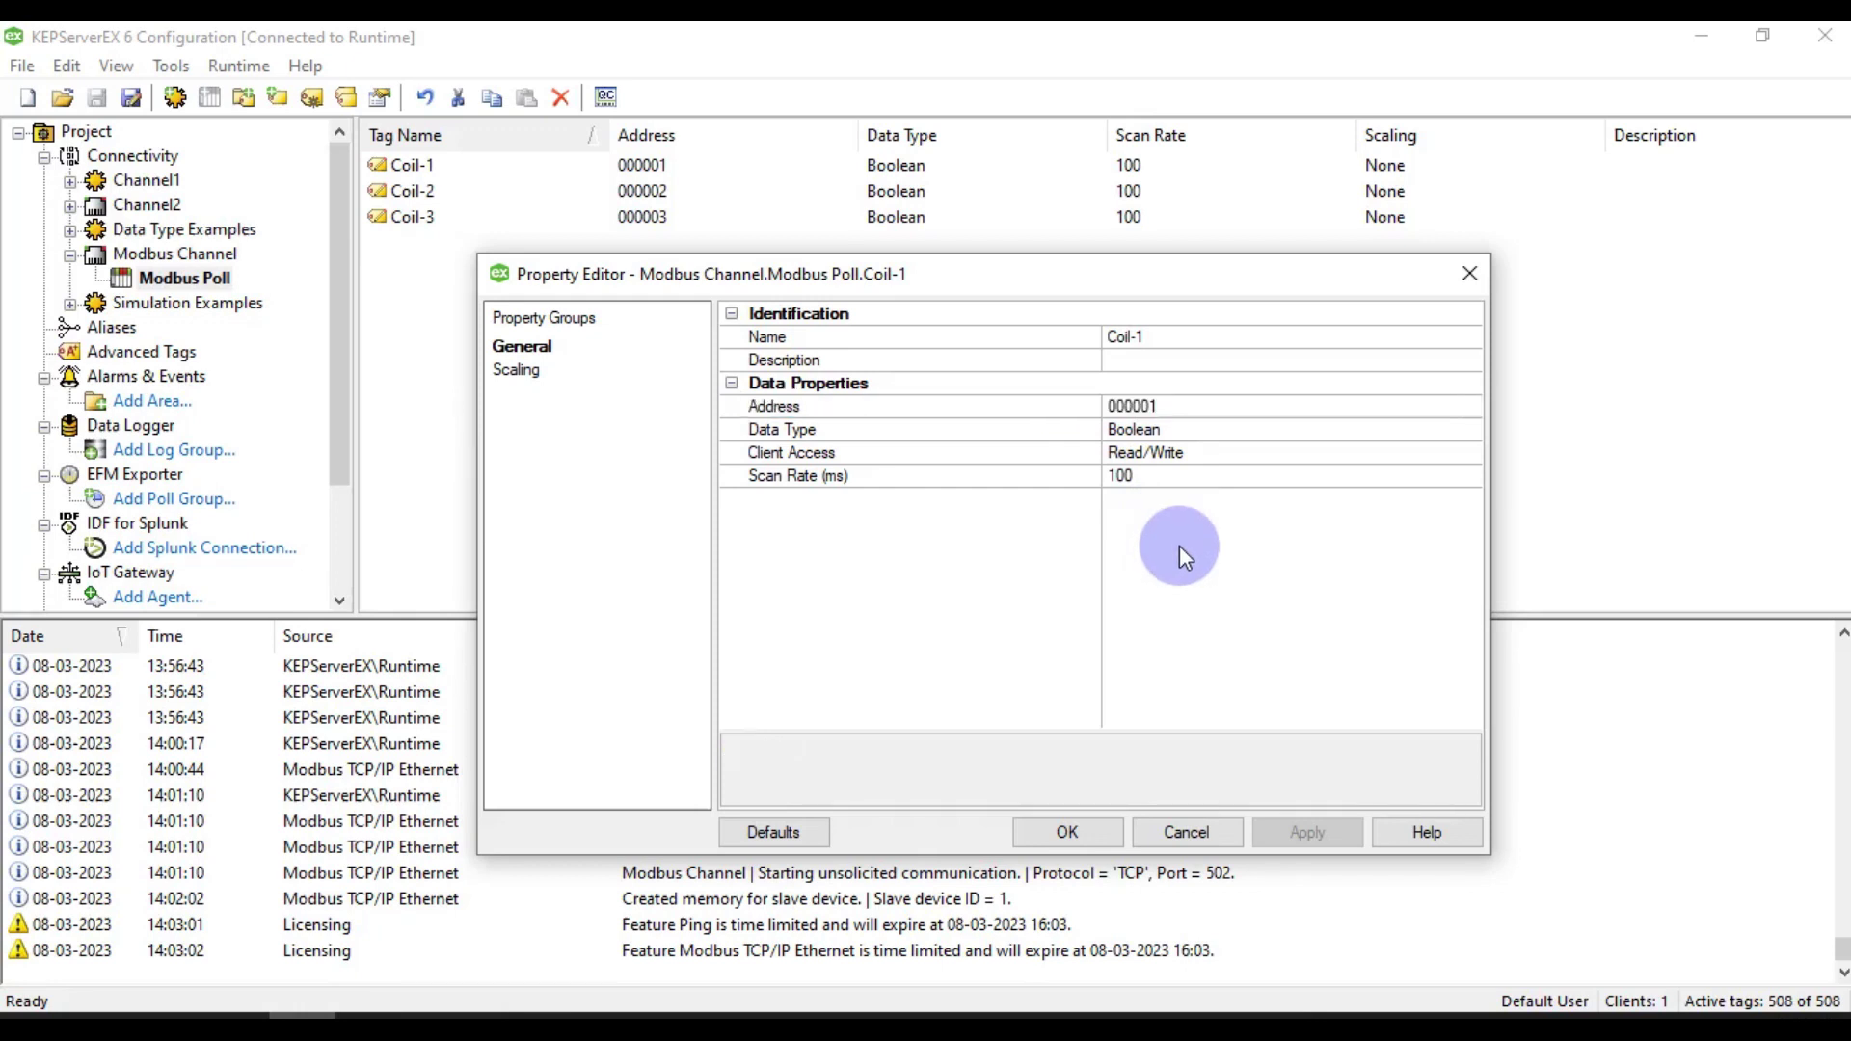
left_click(1467, 274)
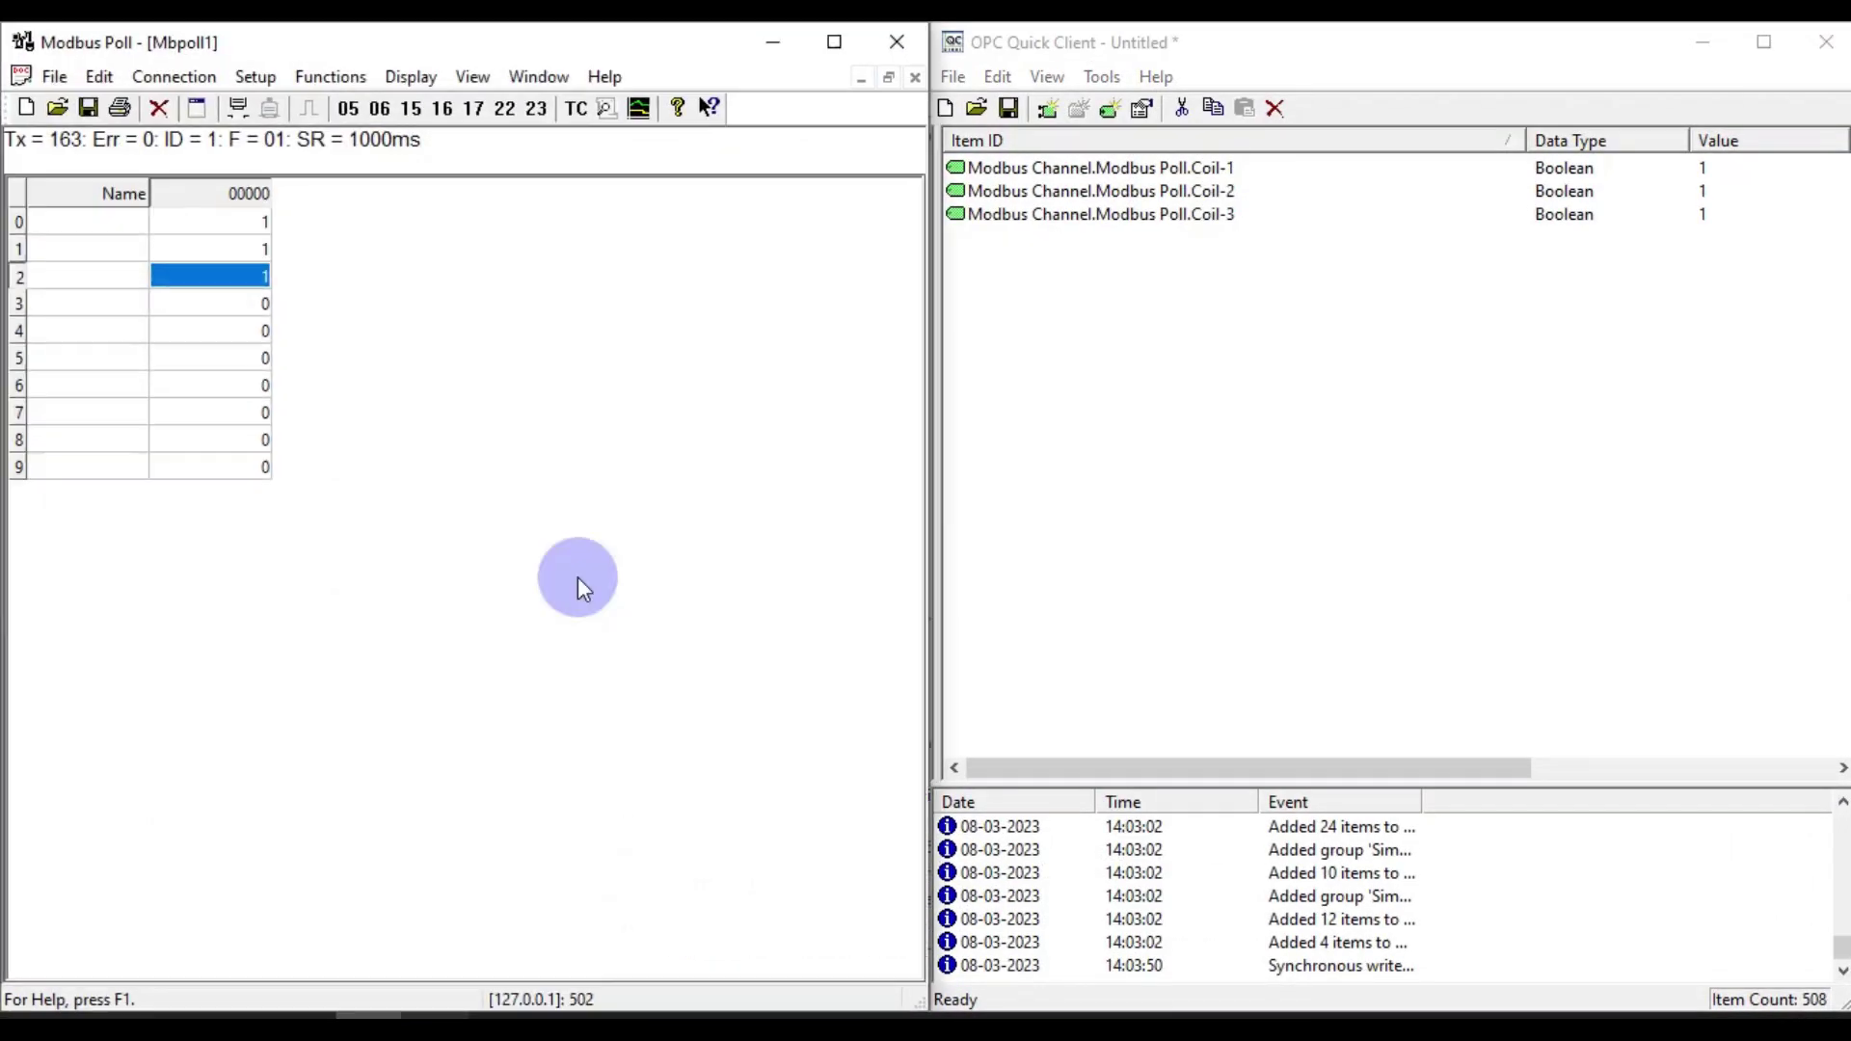